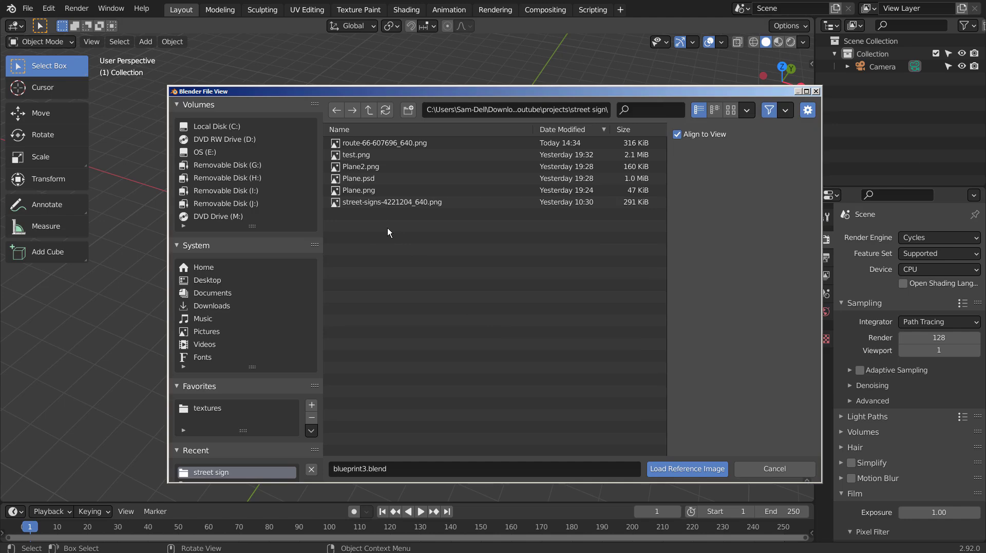
Load the route-66 image into the scene as a reference and orbit to inspect it
click(416, 138)
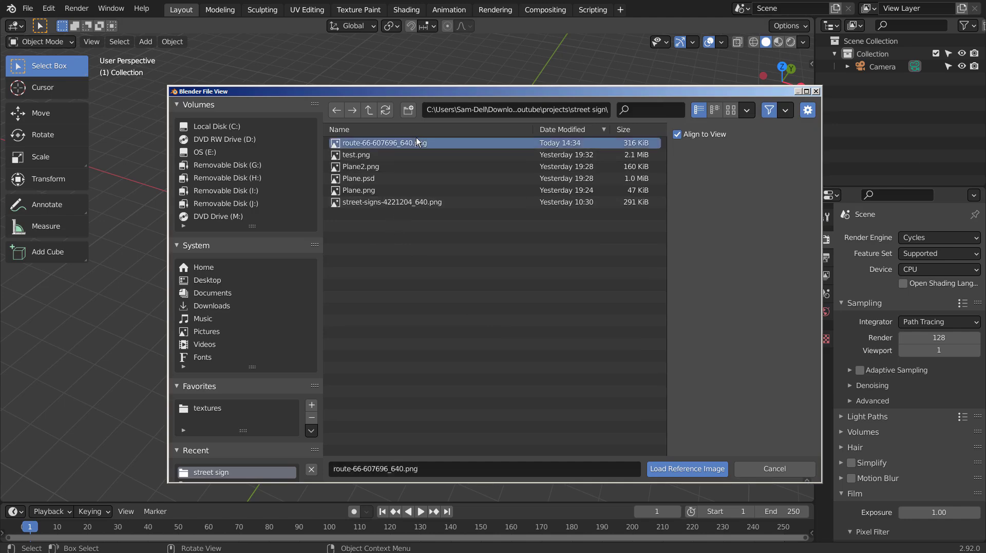
double_click(416, 137)
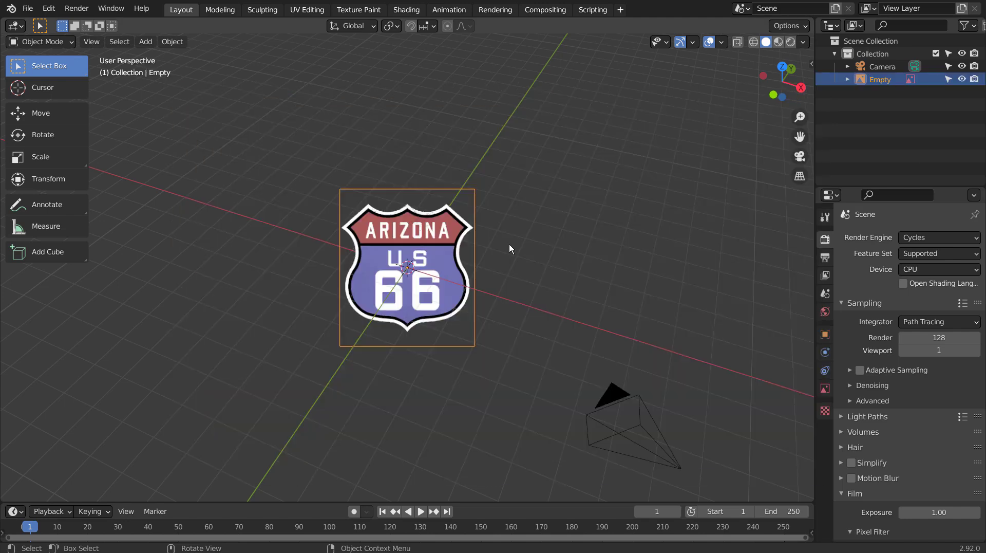
middle_drag(493, 354, 588, 325)
Delete the misplaced reference image and switch to Top Orthographic view
key(x)
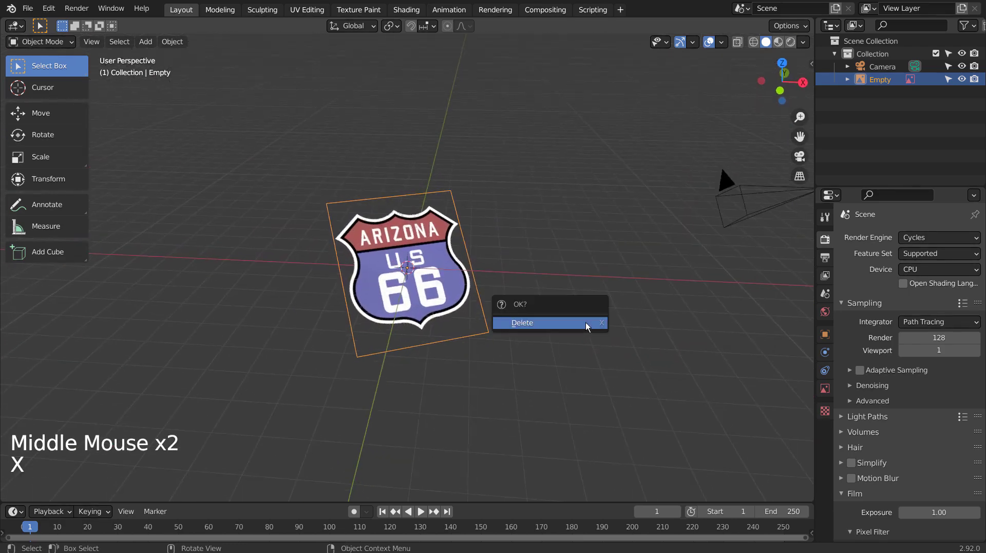
click(586, 322)
key(KP_7)
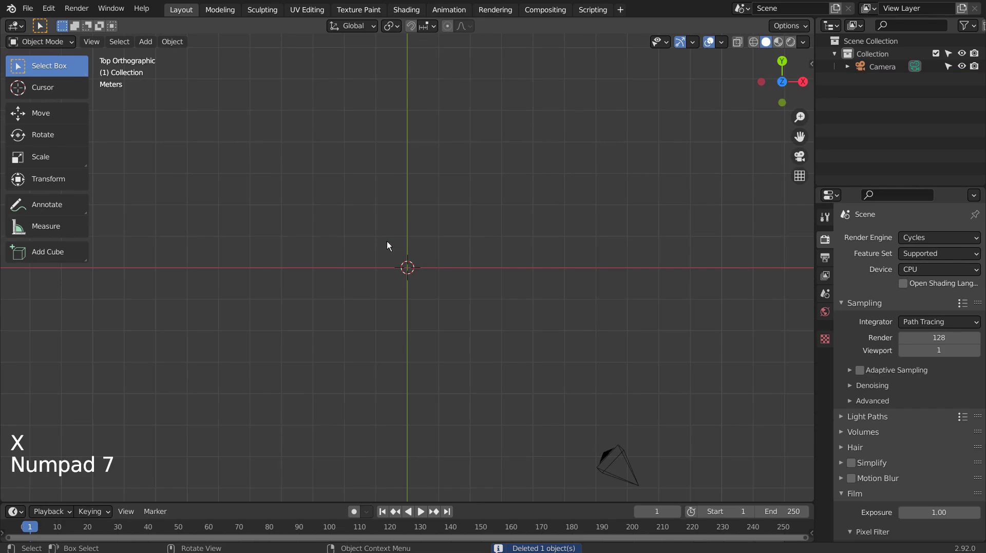
key(shift+a)
Add route-66-607696_640.png as a reference image and move it so its bottom sits at the origin
mouse_move(387, 241)
click(437, 238)
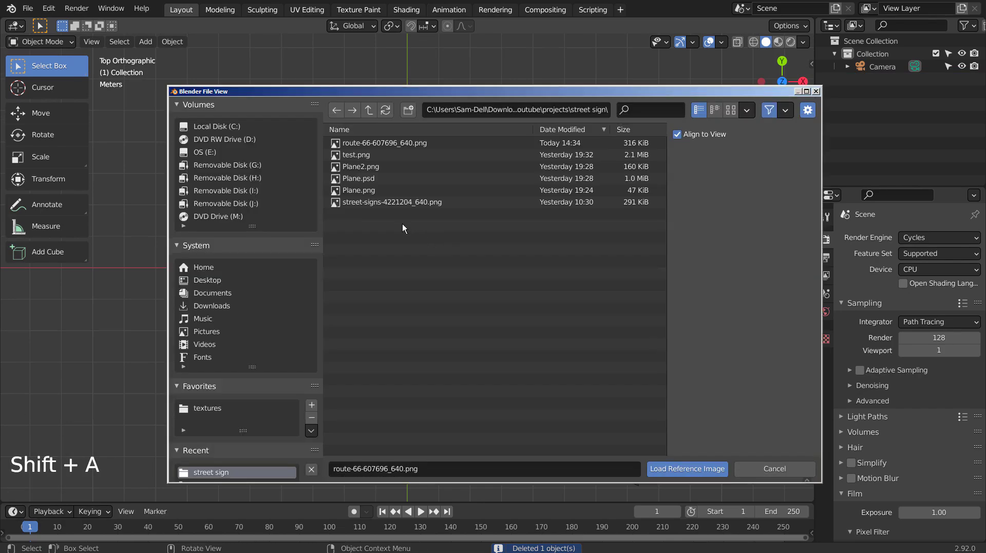
double_click(383, 143)
scroll(465, 283, up, 2)
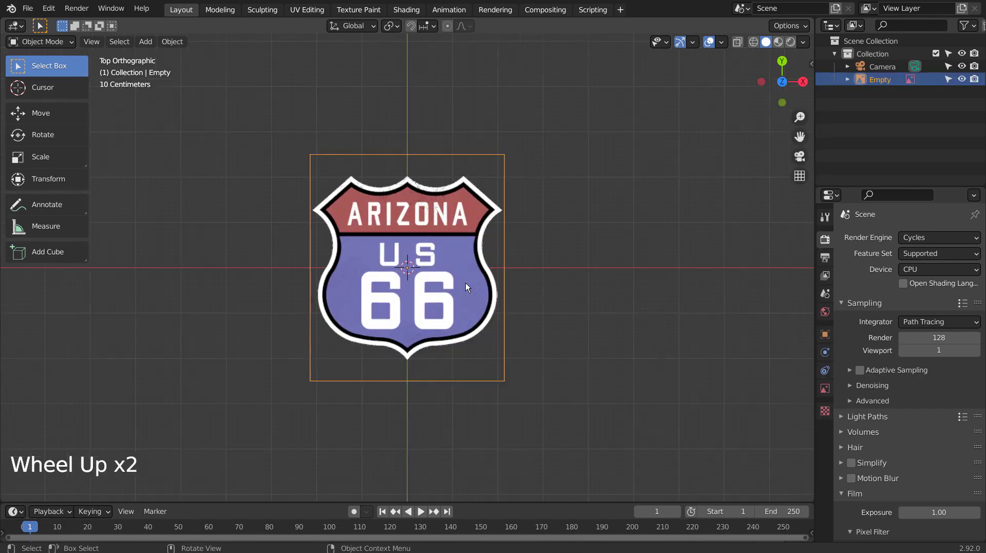
scroll(466, 287, up, 2)
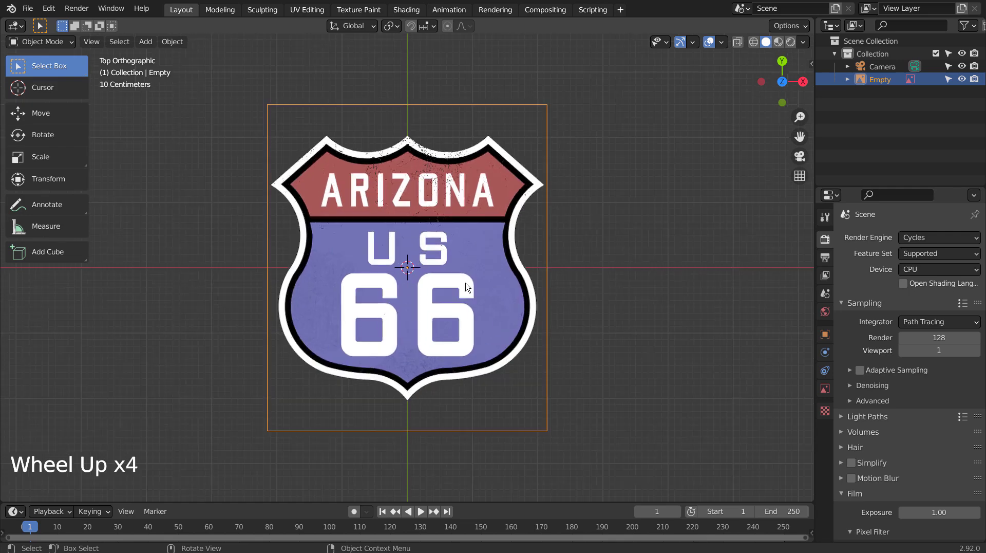
key(g)
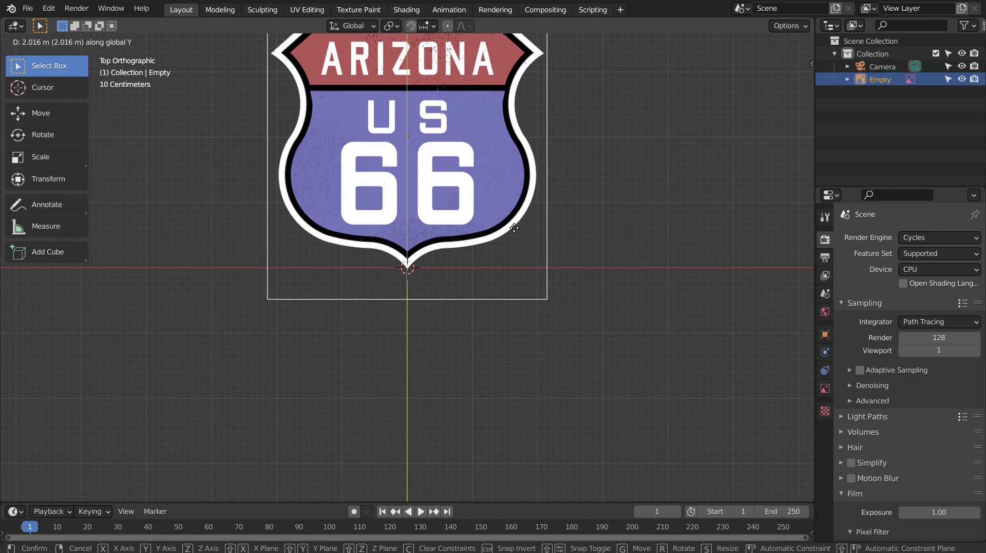
click(515, 227)
Enable opacity on the reference image and fade it to 0.248
shift+middle_drag(622, 189, 623, 304)
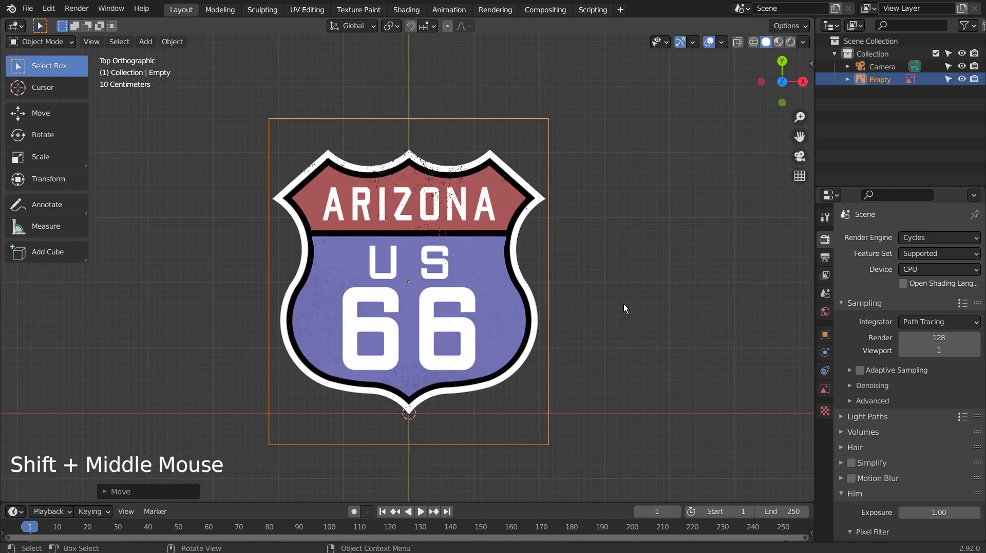
click(624, 304)
click(728, 322)
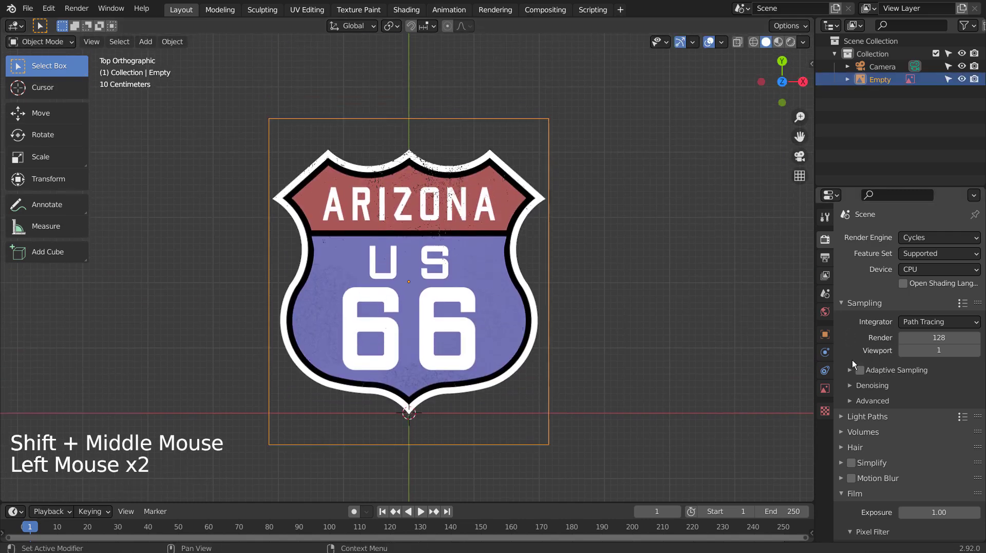
click(825, 389)
click(898, 385)
drag(953, 384, 907, 385)
Make the reference image unselectable in the Outliner
click(961, 80)
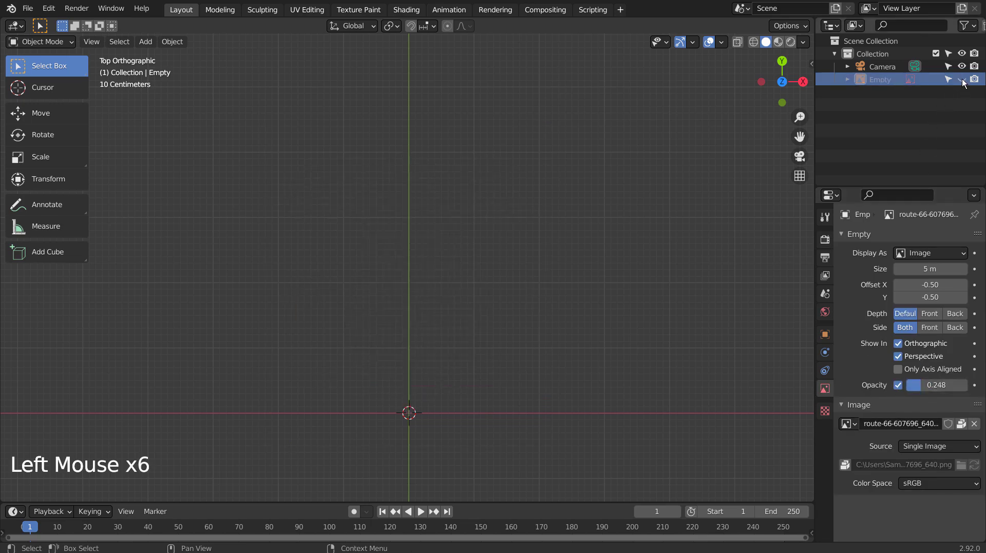
click(962, 79)
click(947, 79)
click(492, 251)
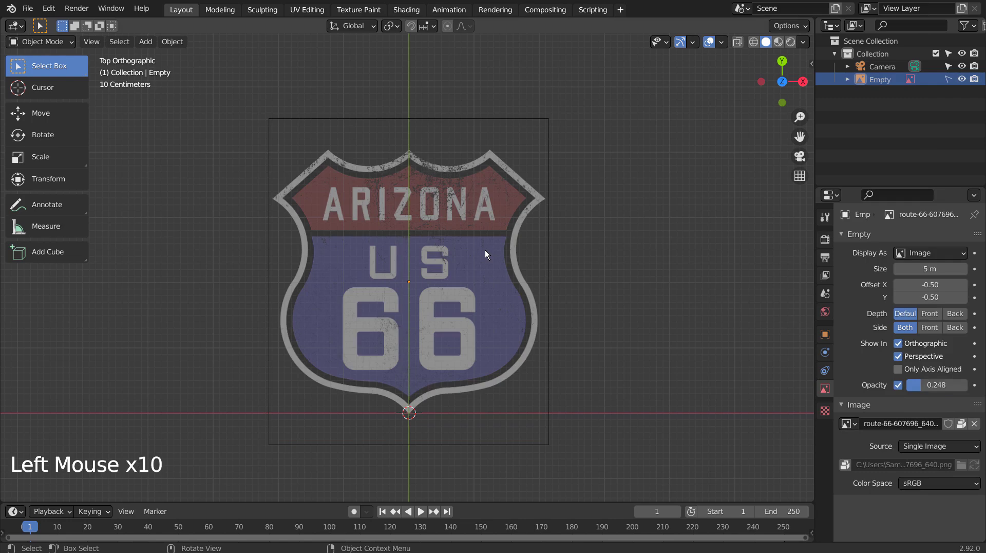
Add a single-point curve and set it to 3D in the Simple Curve panel
key(shift+a)
mouse_move(479, 125)
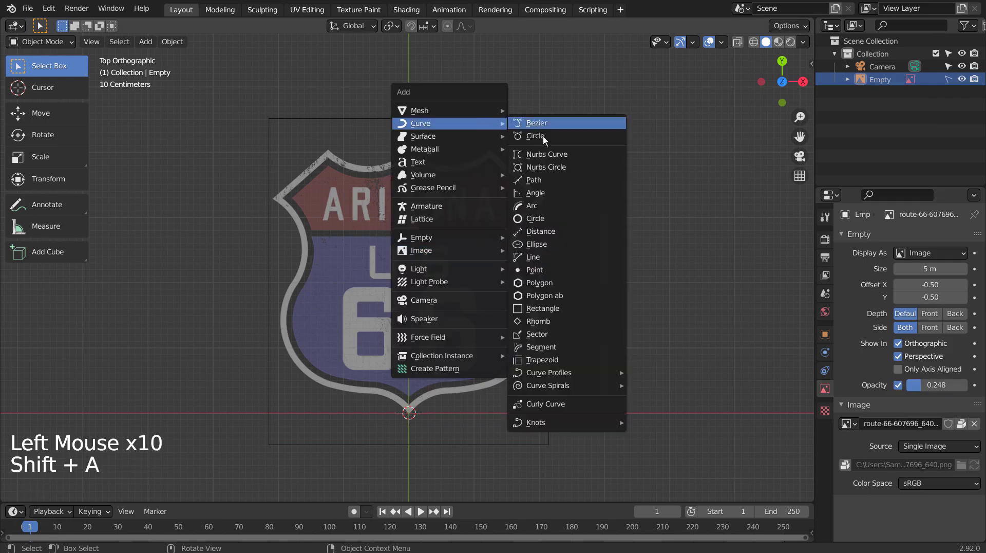
click(556, 267)
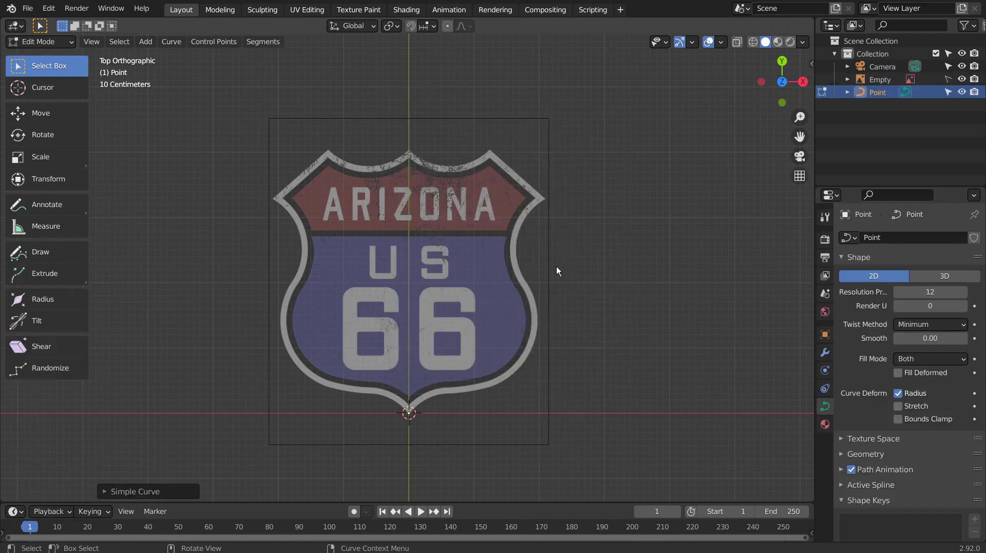
click(177, 491)
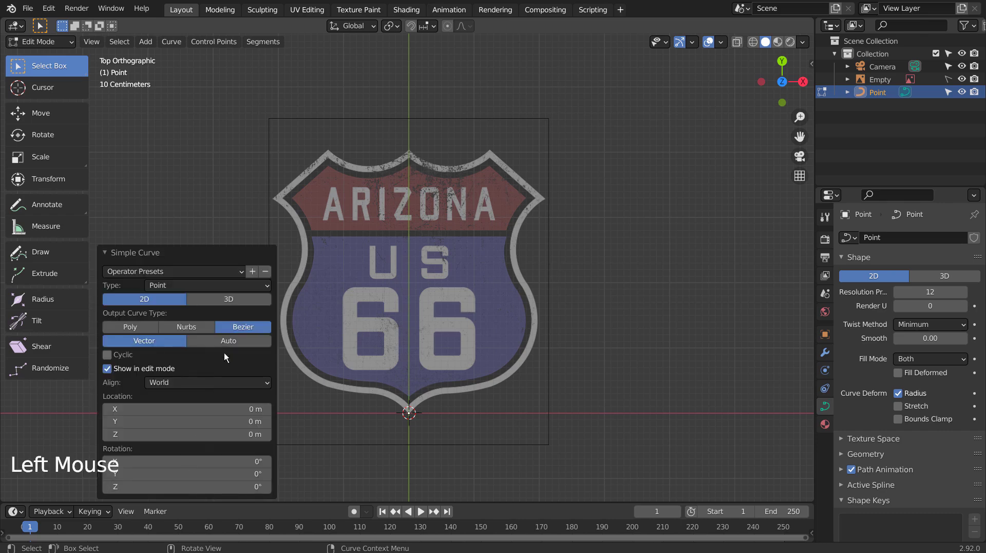
click(236, 300)
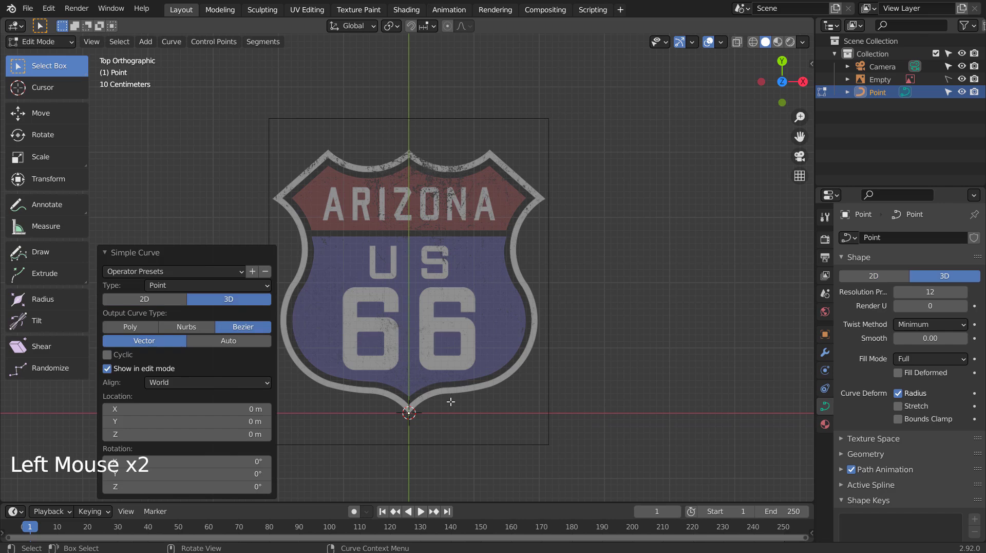
scroll(449, 411, up, 5)
shift+middle_drag(448, 412, 449, 329)
shift+middle_drag(450, 390, 452, 349)
shift+middle_drag(452, 390, 455, 360)
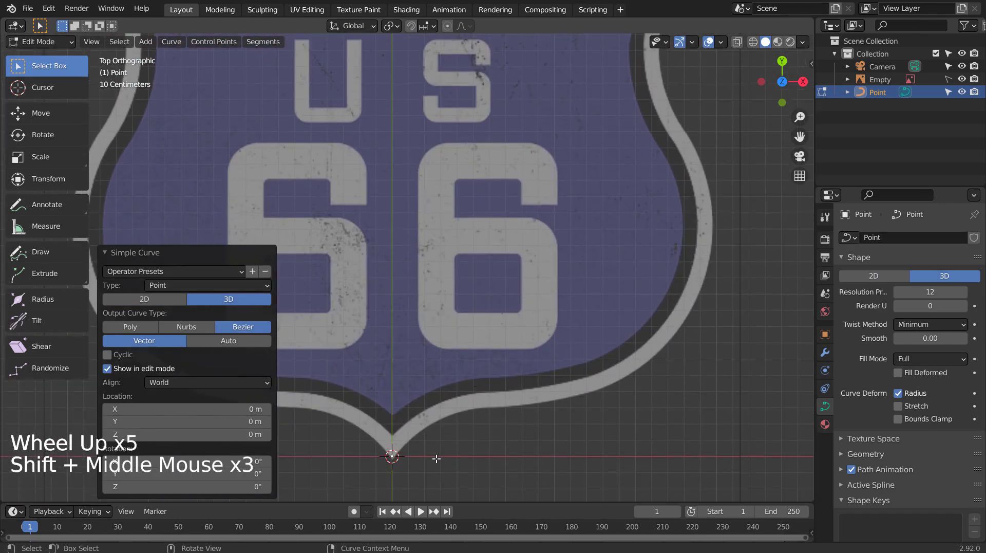
Extrude four curve points along the shield's bottom-right outline and up its right edge
key(e)
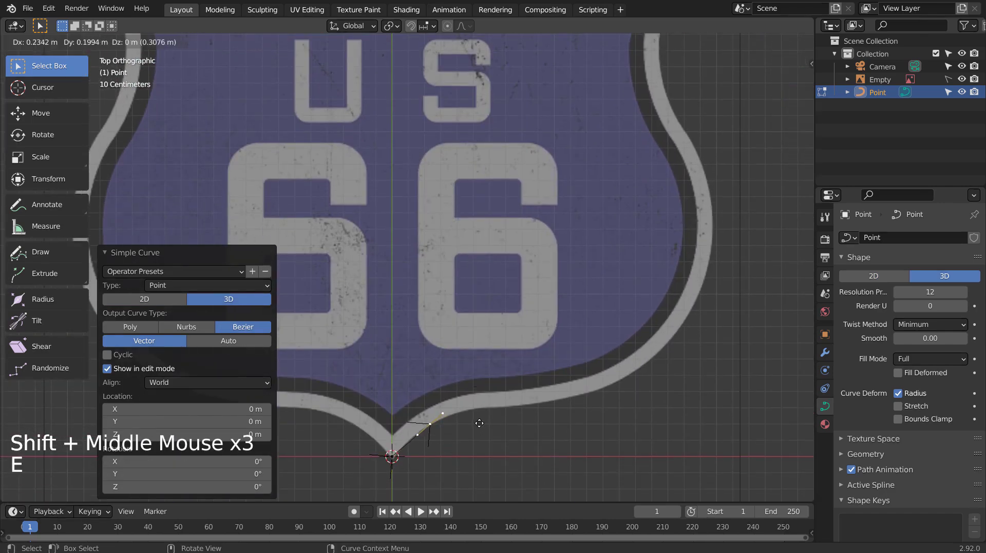
click(480, 422)
key(e)
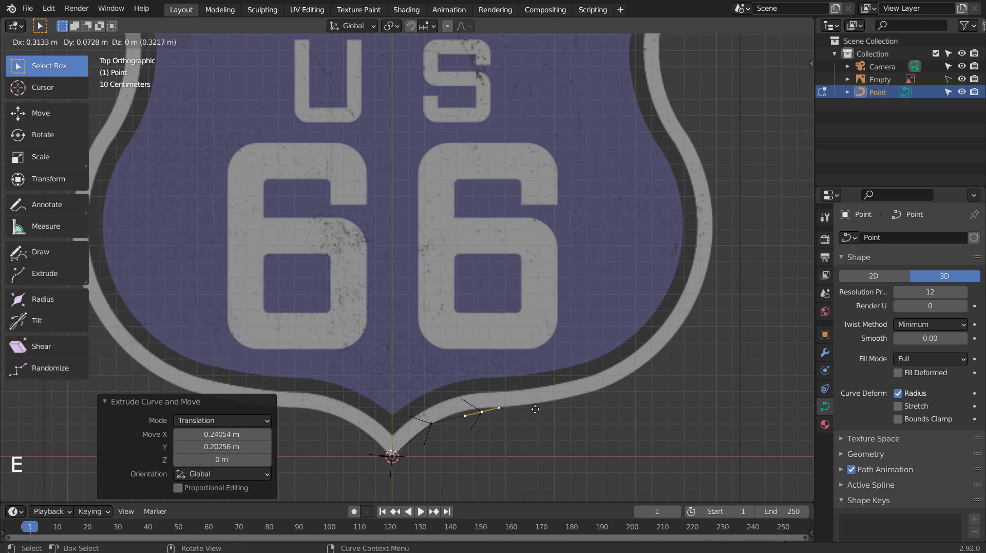
click(537, 405)
key(e)
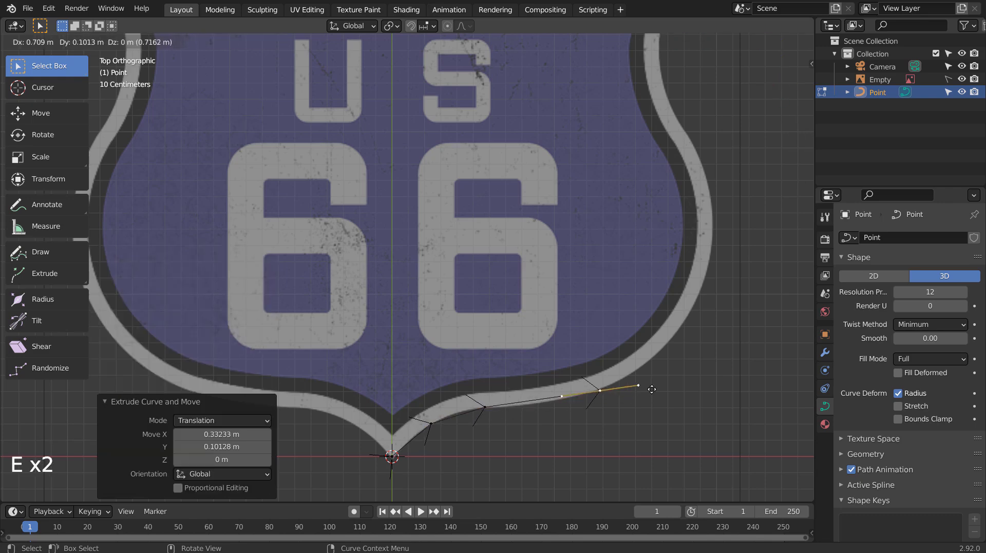
click(652, 389)
key(e)
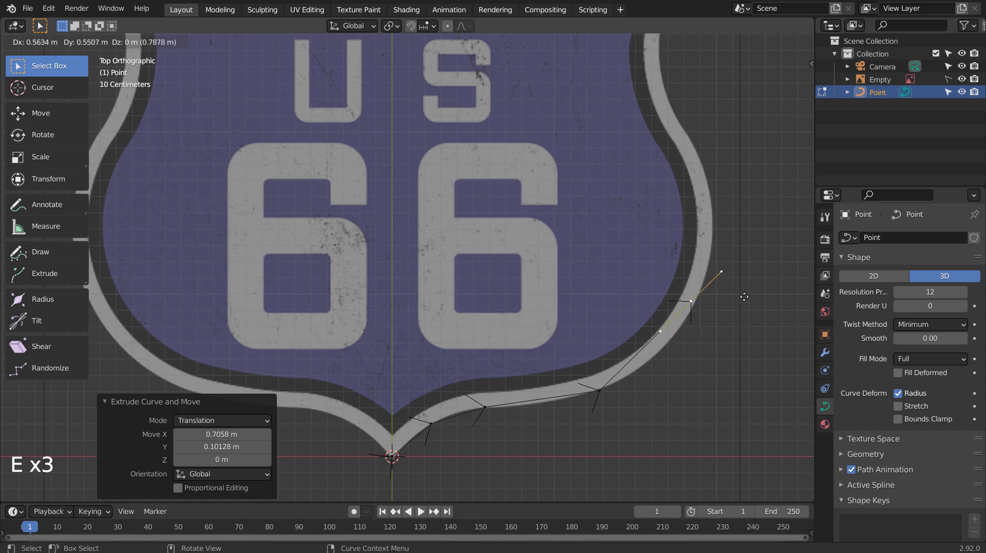
click(750, 294)
key(e)
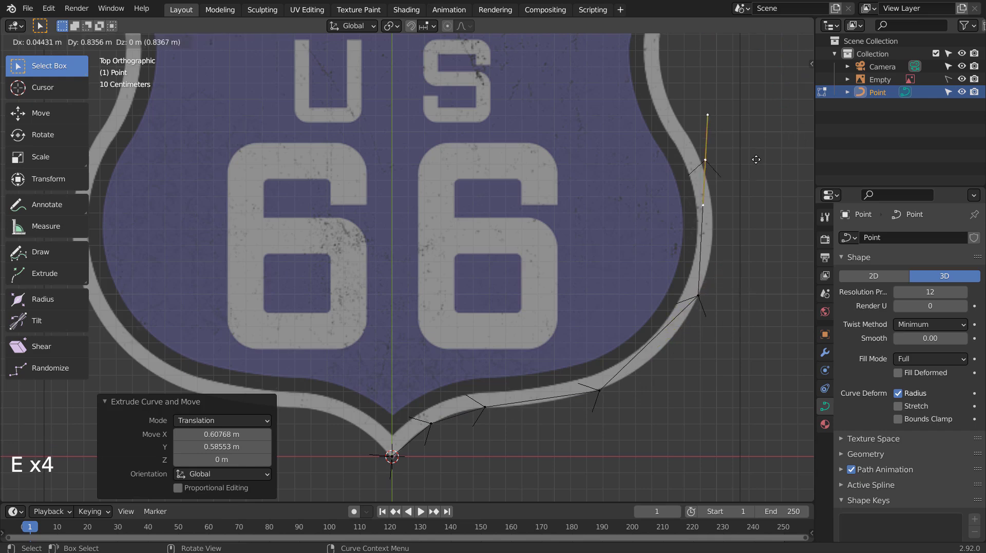
Extrude curve points higher up the right edge to the shield's upper-right corner
click(751, 158)
shift+middle_drag(751, 158, 579, 407)
key(e)
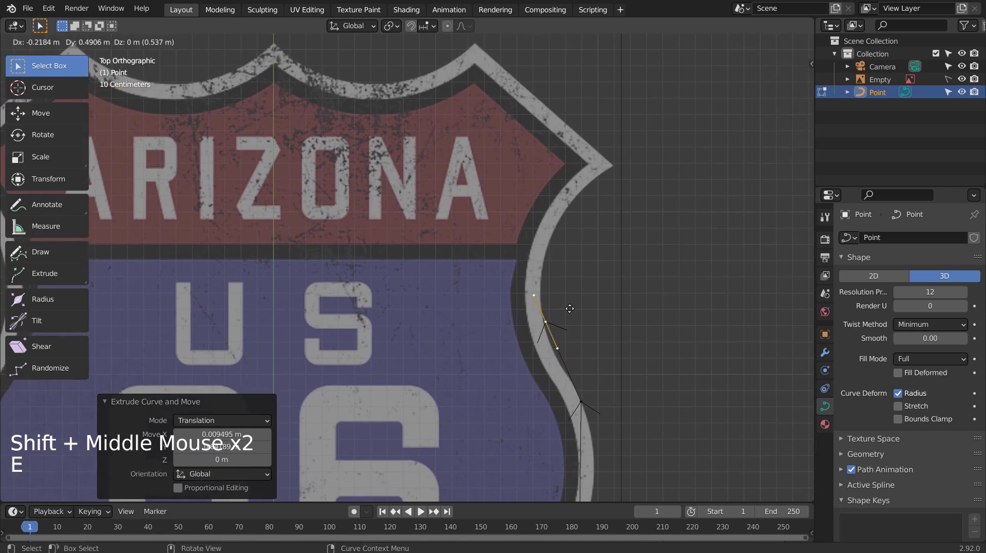
click(567, 306)
key(e)
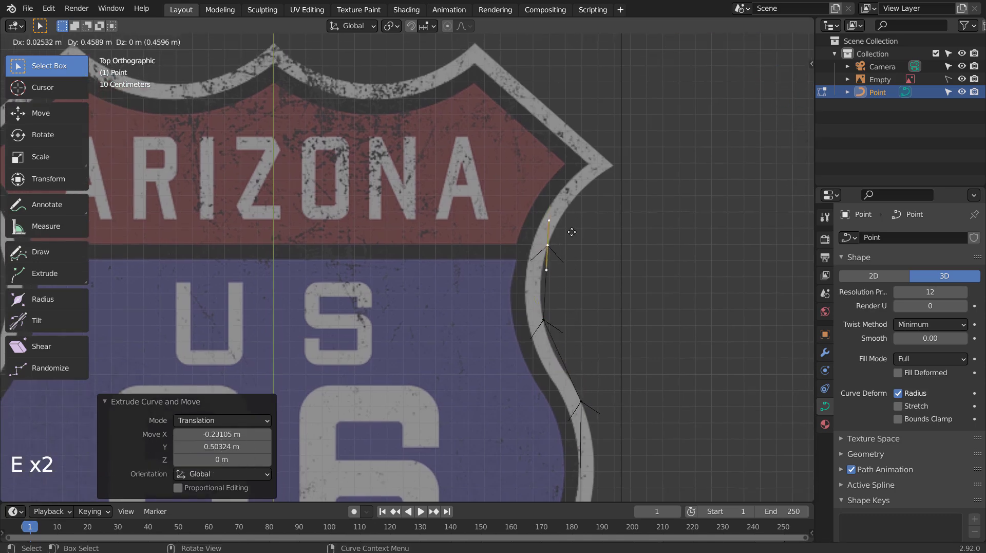
click(622, 162)
Continue extruding points along the shield's top edge to the centre notch
key(e)
click(641, 149)
key(e)
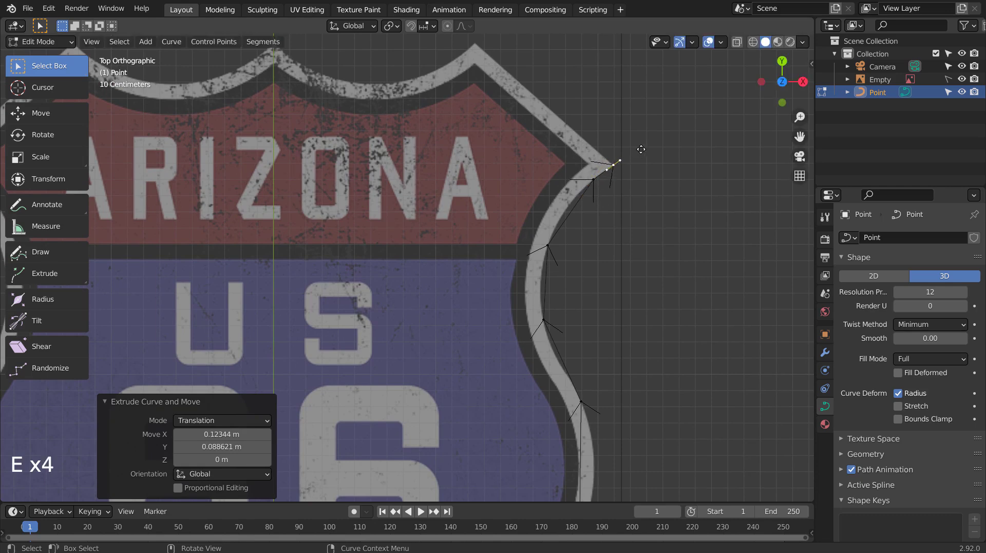
click(502, 493)
shift+middle_drag(390, 61, 520, 126)
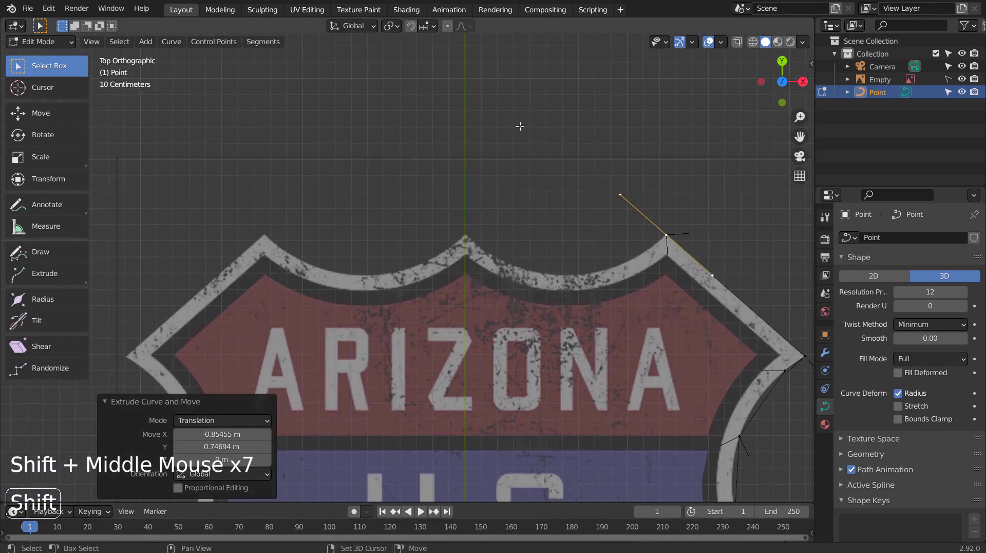
key(e)
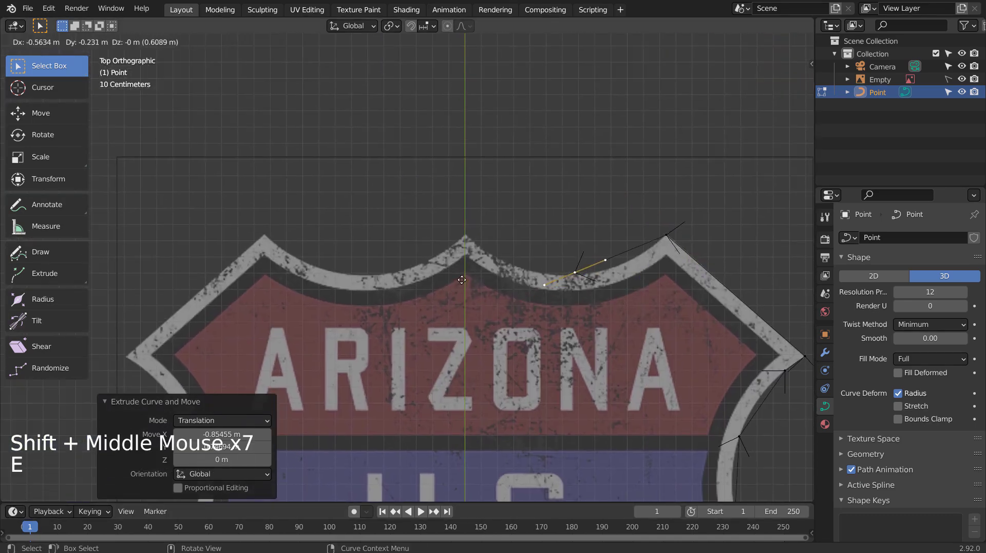
click(455, 279)
key(e)
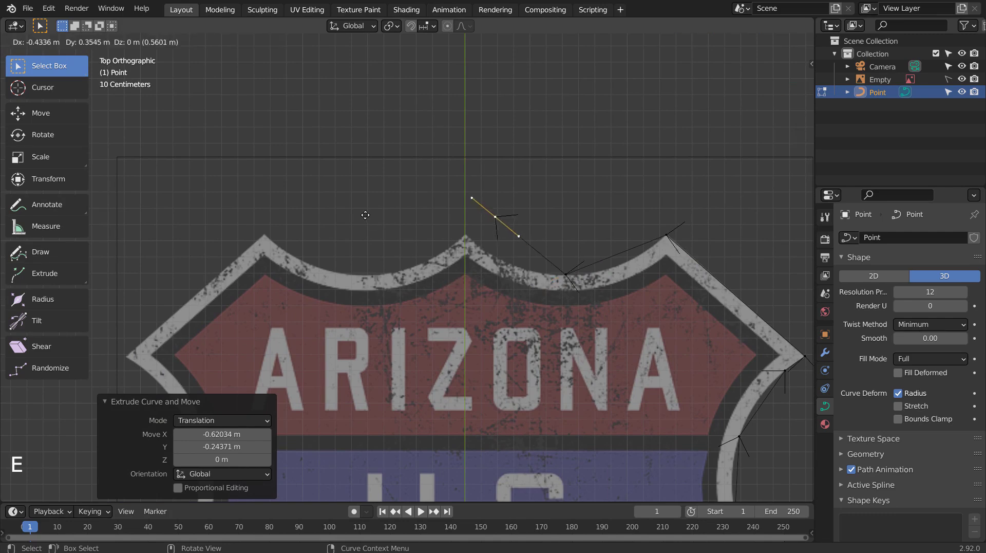
click(335, 232)
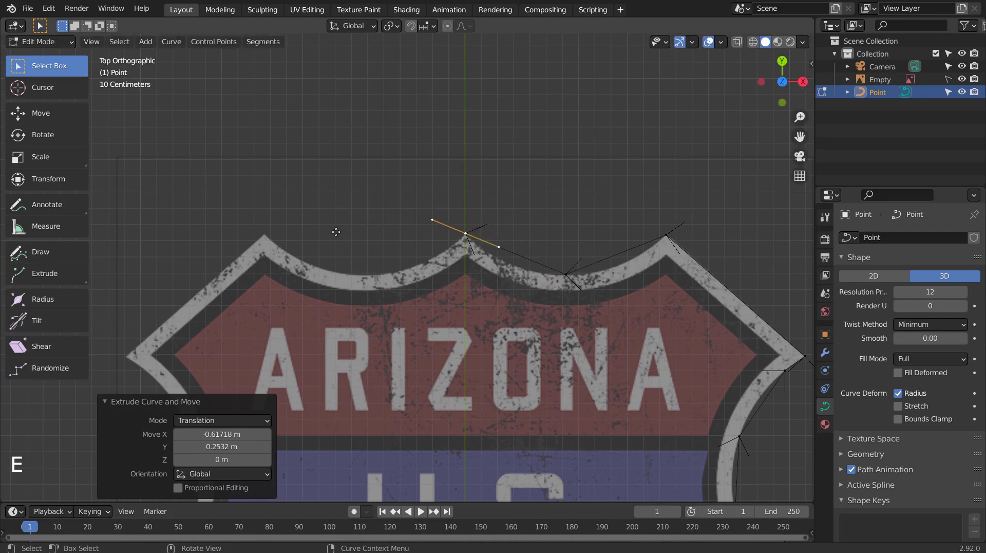
Set the top curve point's X coordinate to 0 m in the sidebar Item tab
key(n)
click(806, 66)
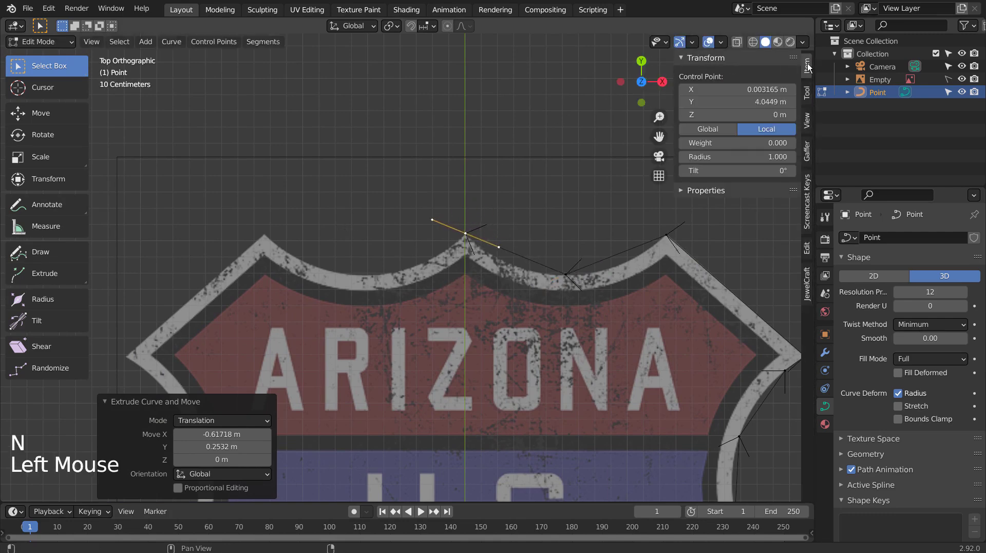
click(765, 89)
text(0)
key(Return)
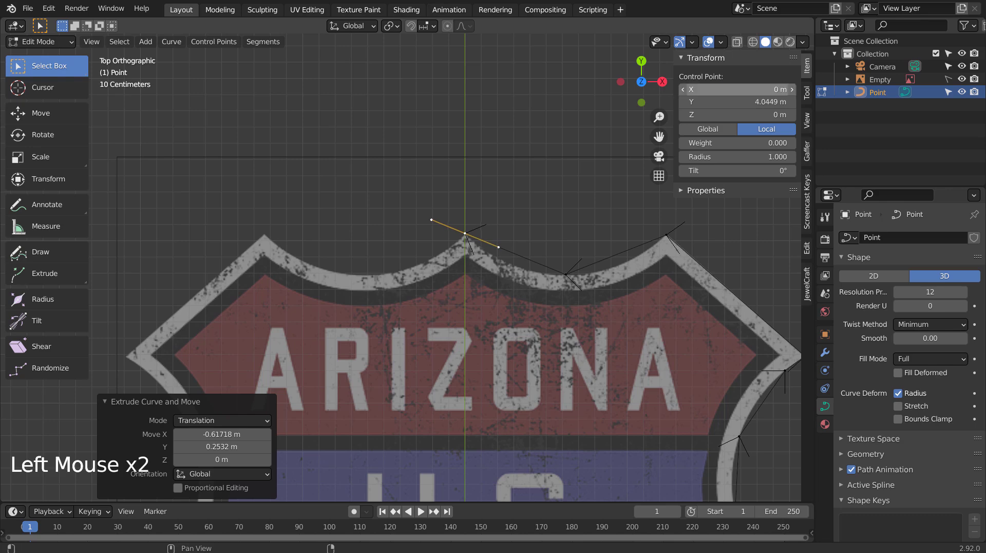
Give the point on the top-right arc automatic handles
key(Tab)
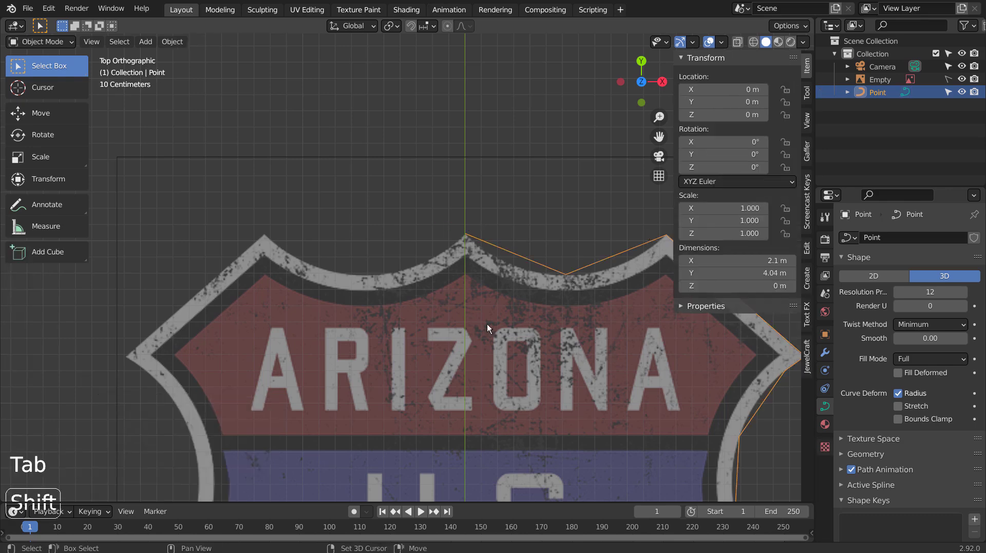
shift+middle_drag(487, 324, 399, 282)
key(Tab)
click(466, 260)
key(v)
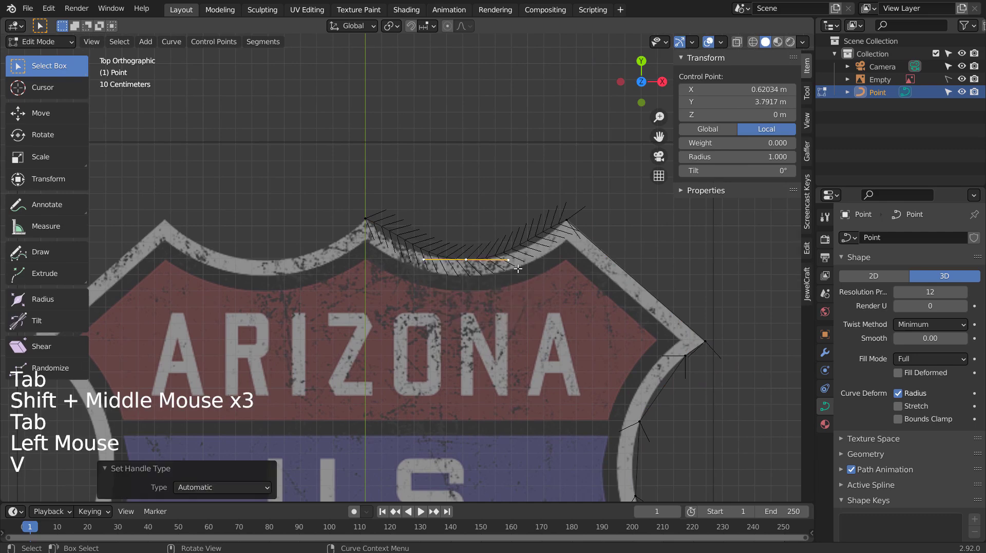
key(Tab)
Smooth three points on the lower curve with automatic handles
shift+middle_drag(513, 348, 341, 66)
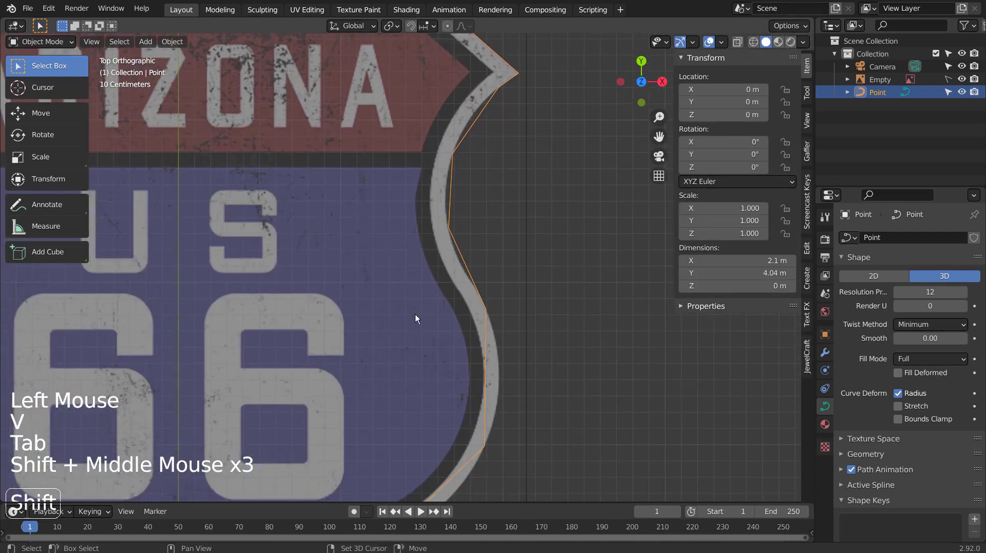
shift+middle_drag(416, 317, 476, 61)
shift+middle_drag(354, 353, 362, 334)
key(Tab)
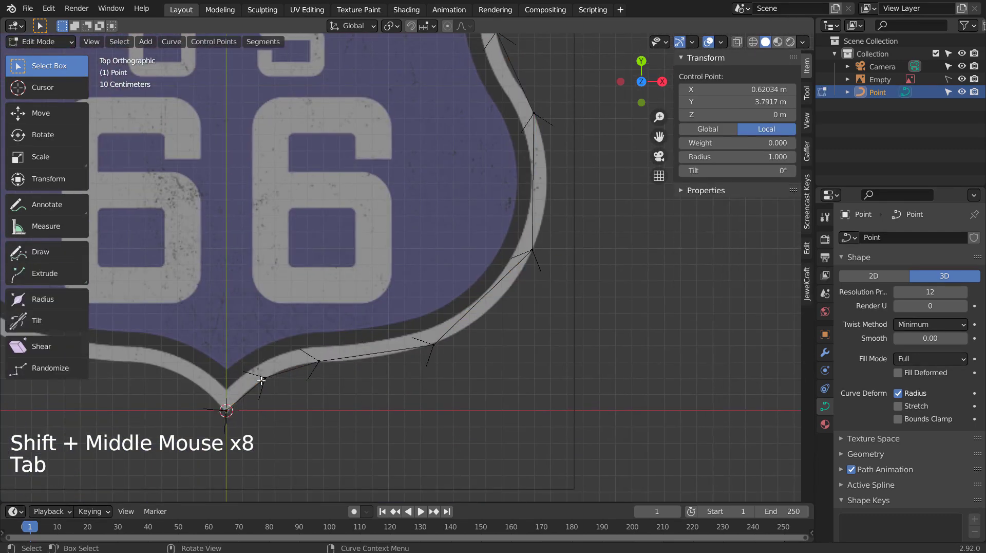
click(261, 380)
shift+click(319, 362)
shift+click(434, 345)
key(v)
key(Tab)
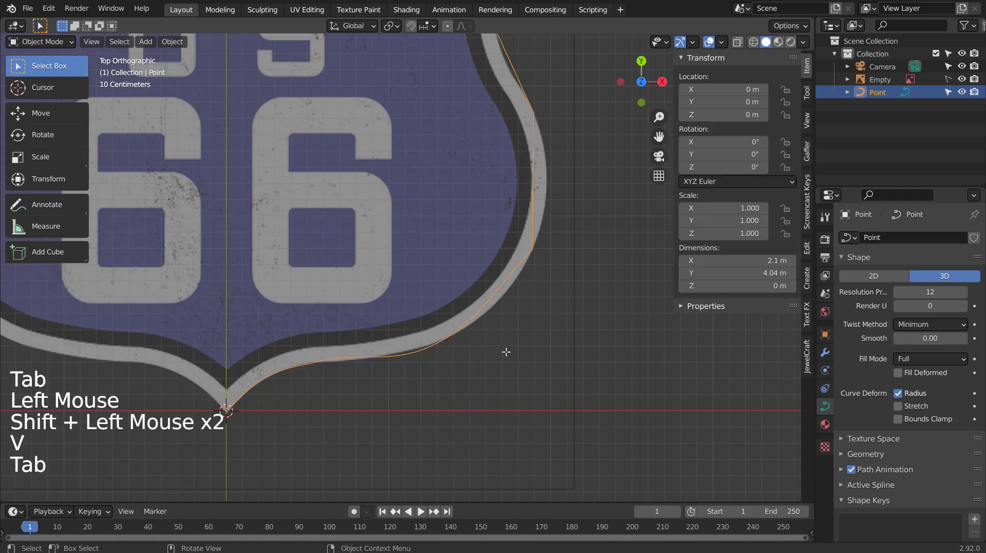
Move the handles along the bottom edge to match the shield's outline
key(Tab)
click(410, 362)
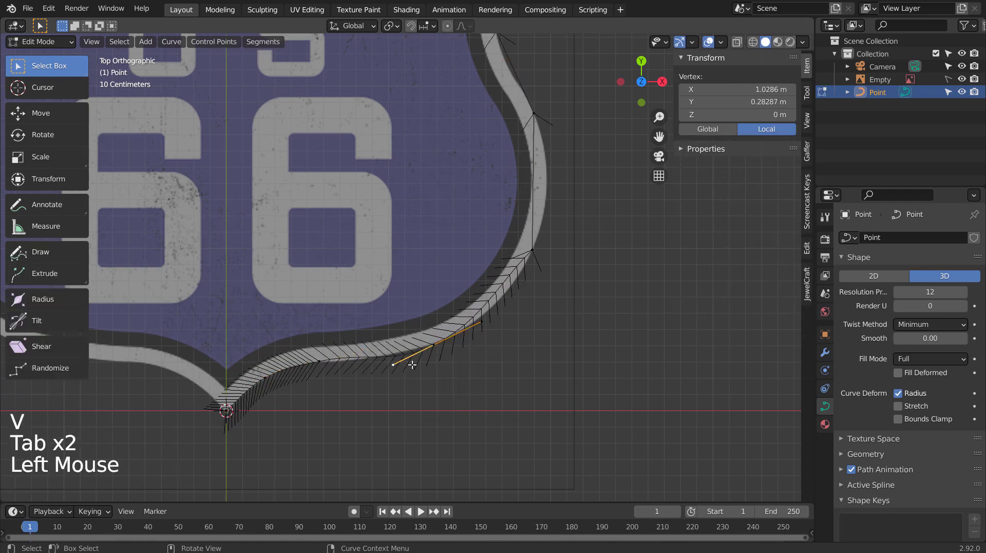
key(g)
click(410, 357)
click(370, 354)
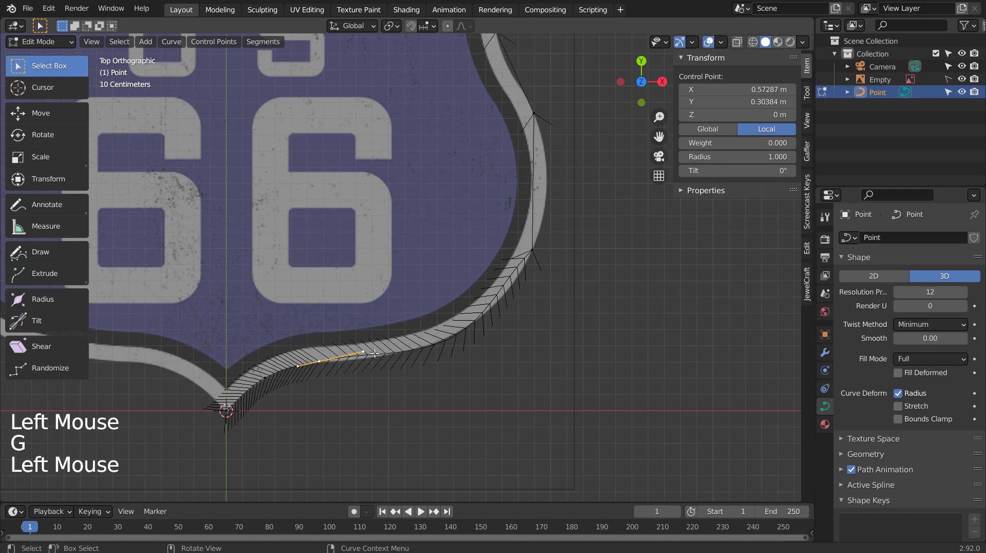
click(365, 354)
key(g)
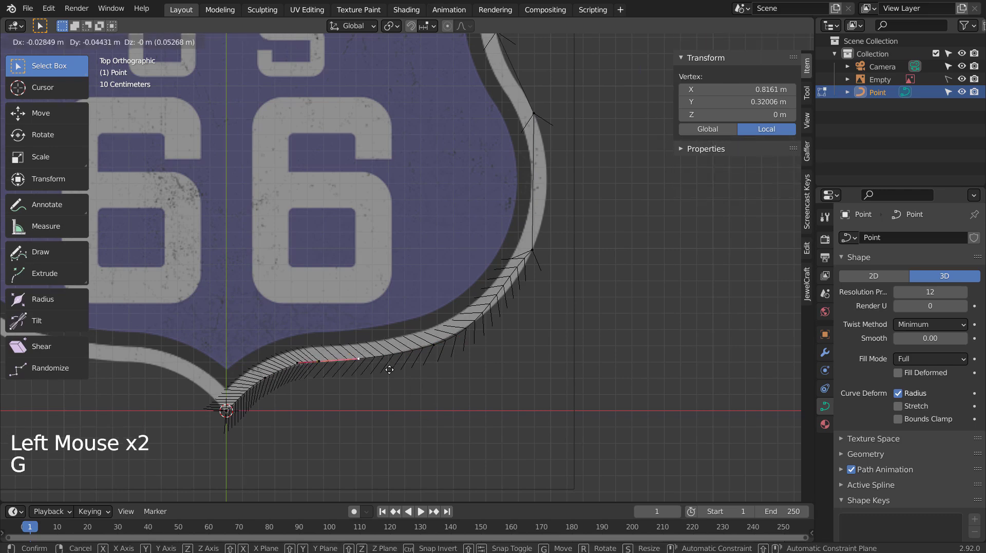
key(Tab)
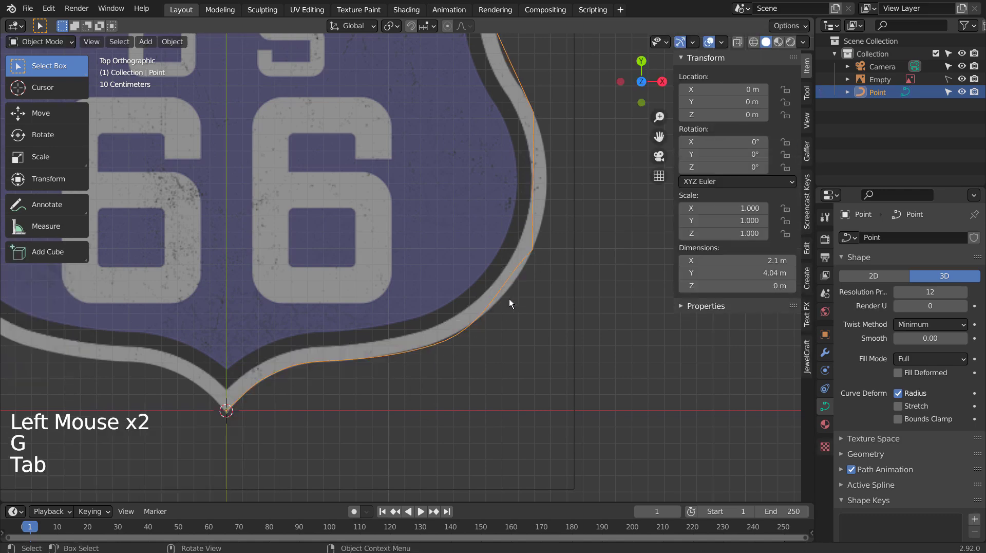
Set automatic handles on two points along the shield's right edge
click(535, 248)
key(Tab)
click(535, 248)
key(v)
click(537, 249)
key(Tab)
shift+middle_drag(538, 248, 482, 414)
key(Tab)
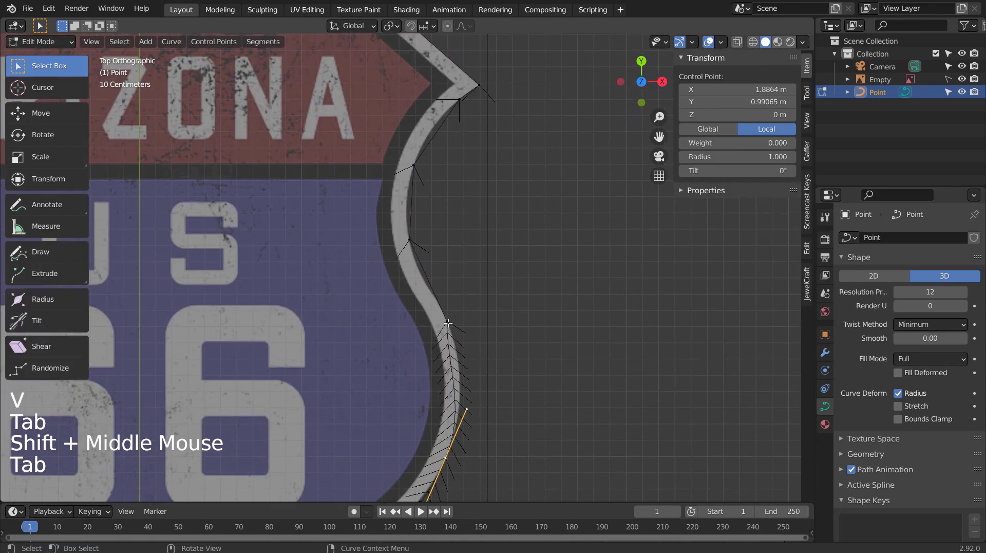
click(454, 320)
key(v)
click(504, 323)
key(Tab)
Rotate and move a right-edge control point's handles to follow the outline
shift+middle_drag(478, 389, 547, 249)
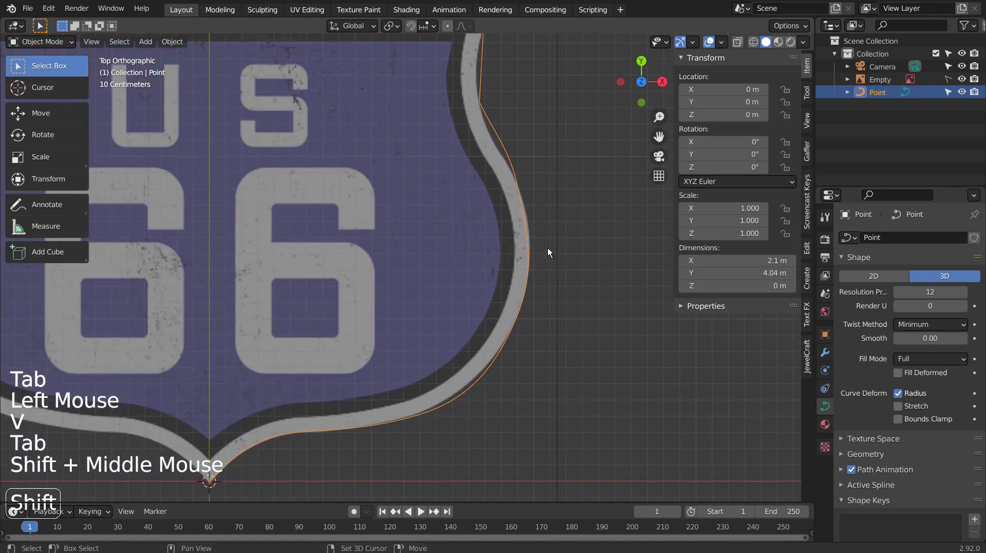
click(495, 367)
key(Tab)
click(528, 284)
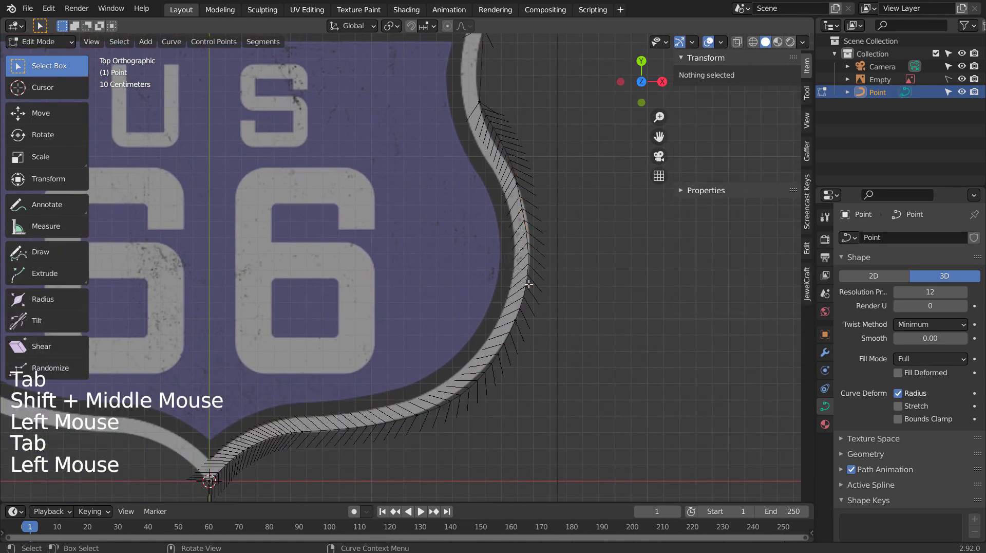
click(468, 389)
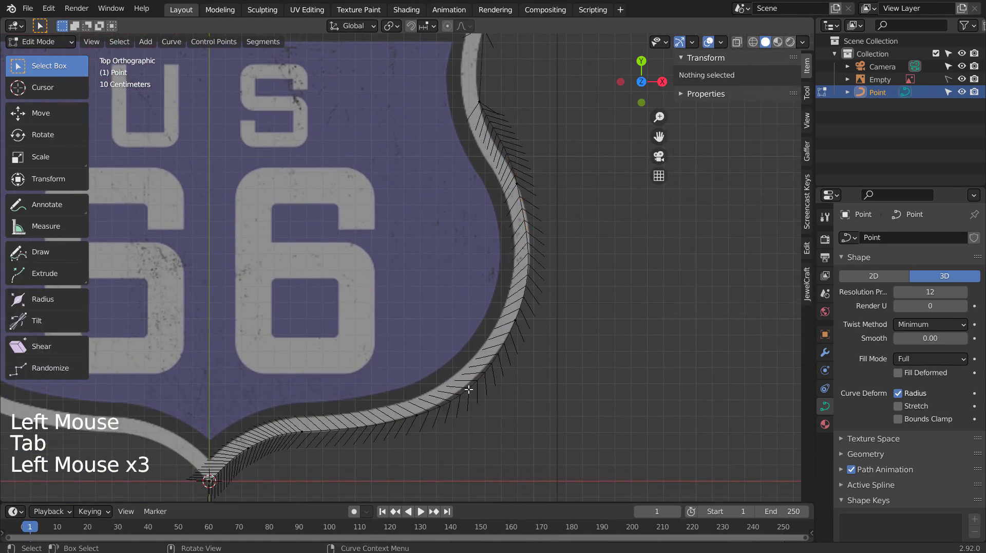
click(537, 307)
key(r)
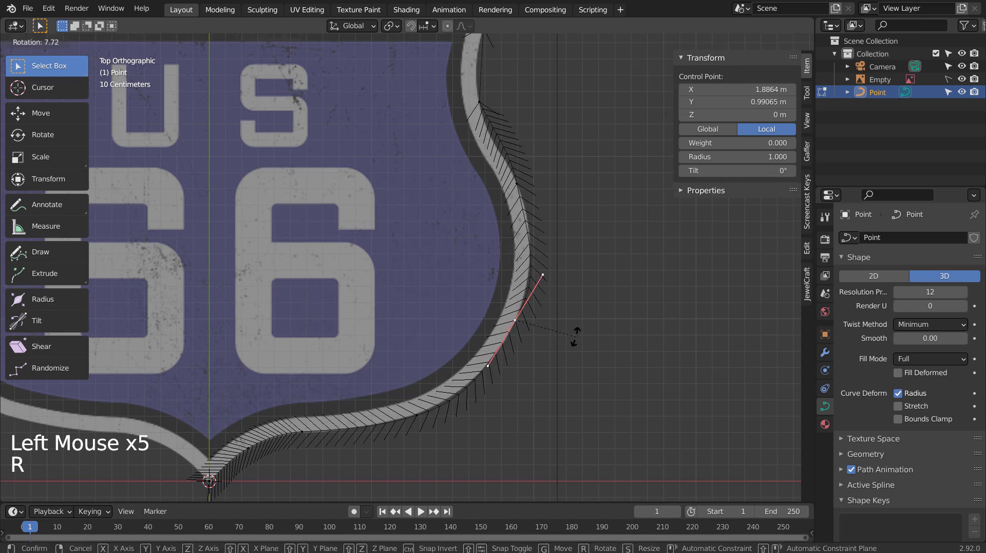
click(574, 339)
click(570, 282)
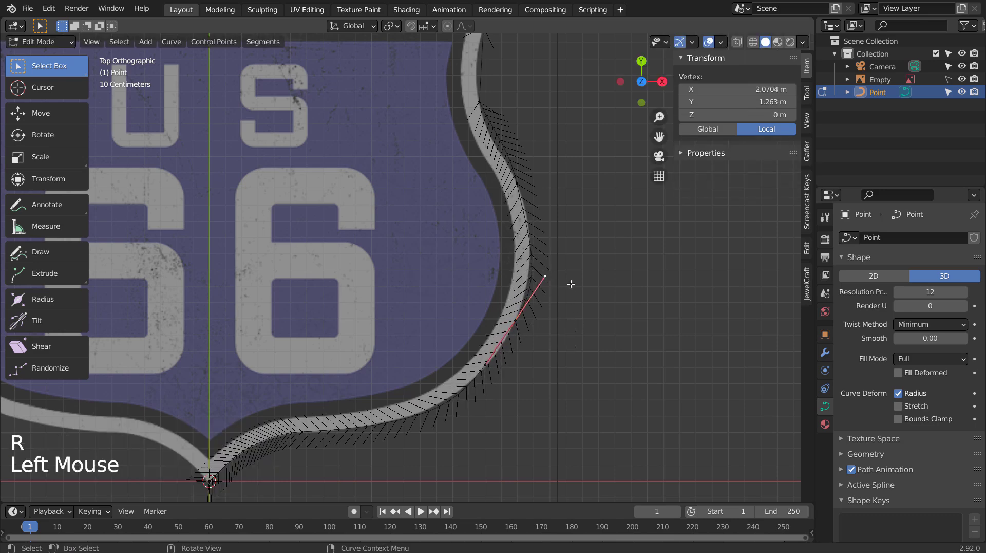
key(g)
click(569, 268)
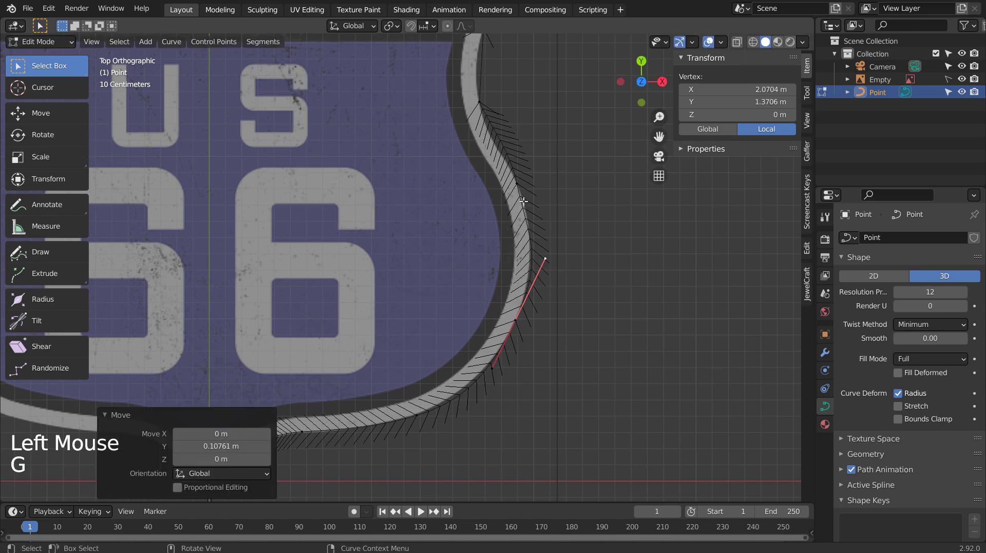
Make a higher right-edge point automatic and move its handle to fit the edge
click(515, 185)
key(v)
click(529, 236)
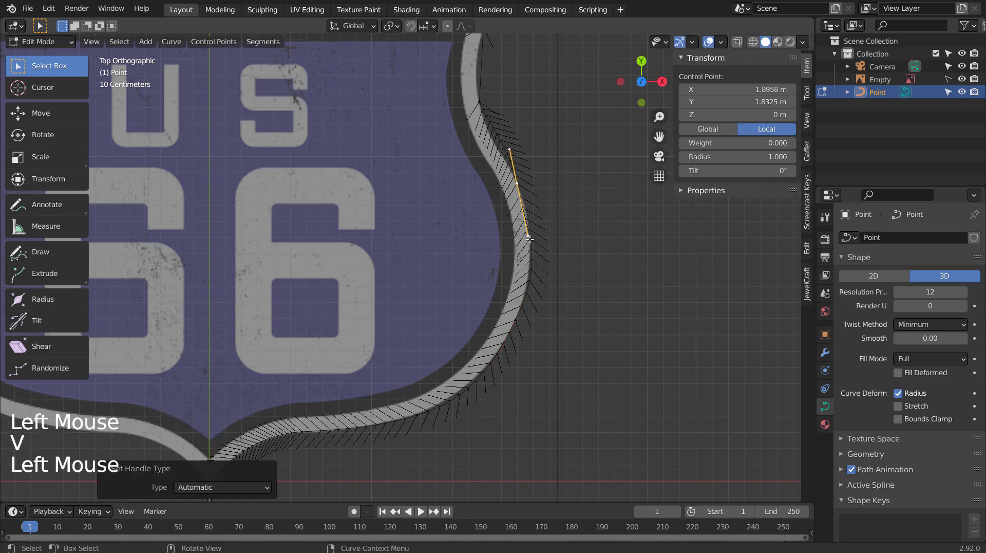
key(g)
key(Tab)
shift+middle_drag(561, 223, 542, 410)
key(Tab)
click(538, 368)
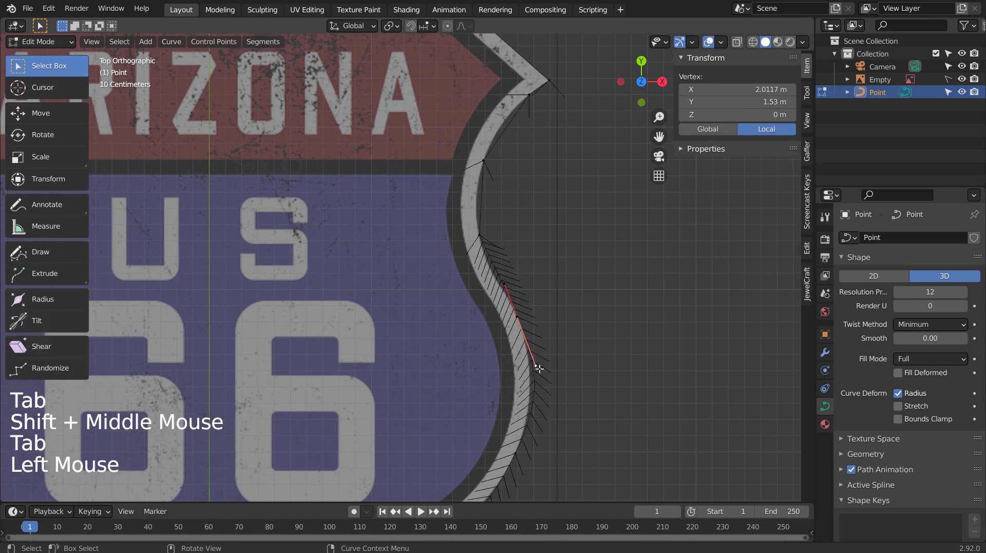
Switch the interface theme to Blender Light V3 in Preferences
click(47, 7)
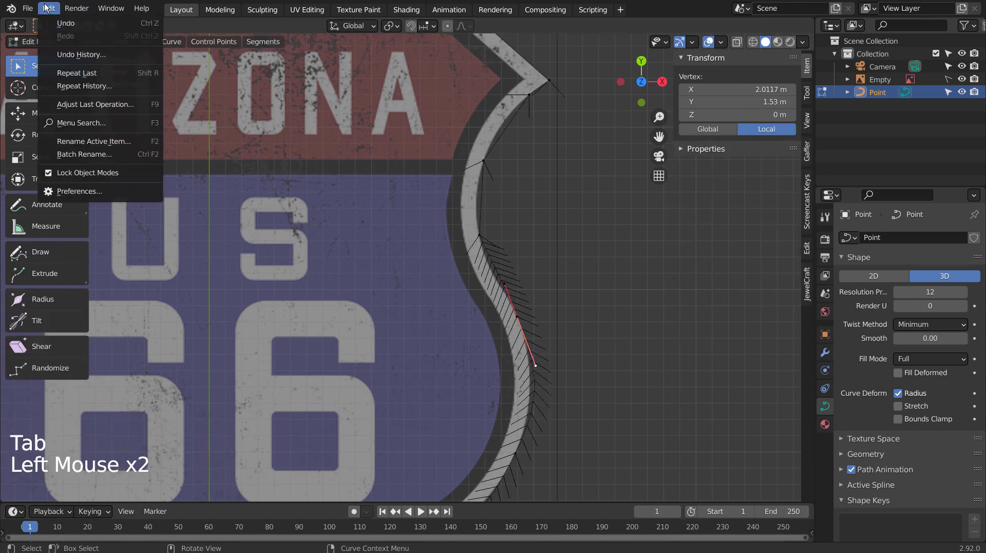
click(83, 191)
click(140, 47)
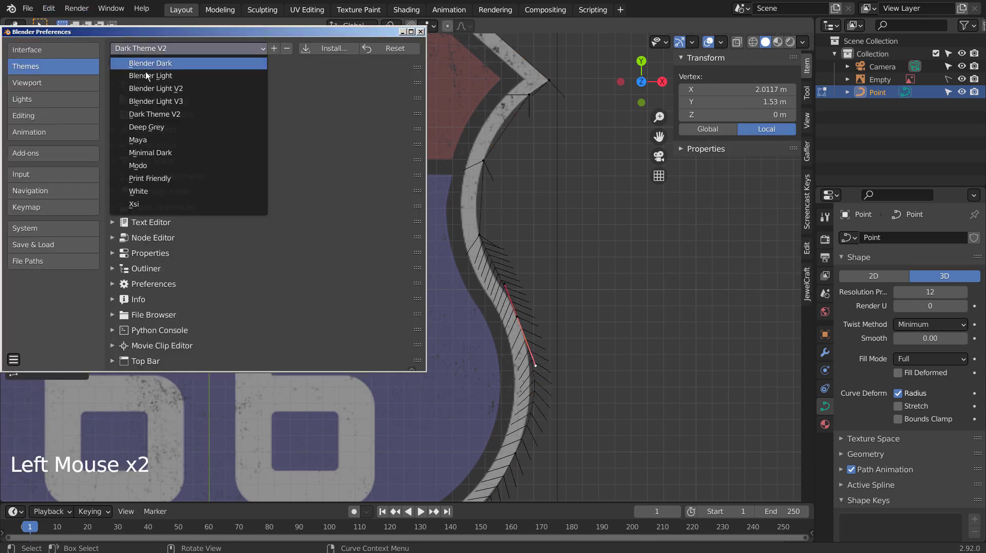
click(149, 101)
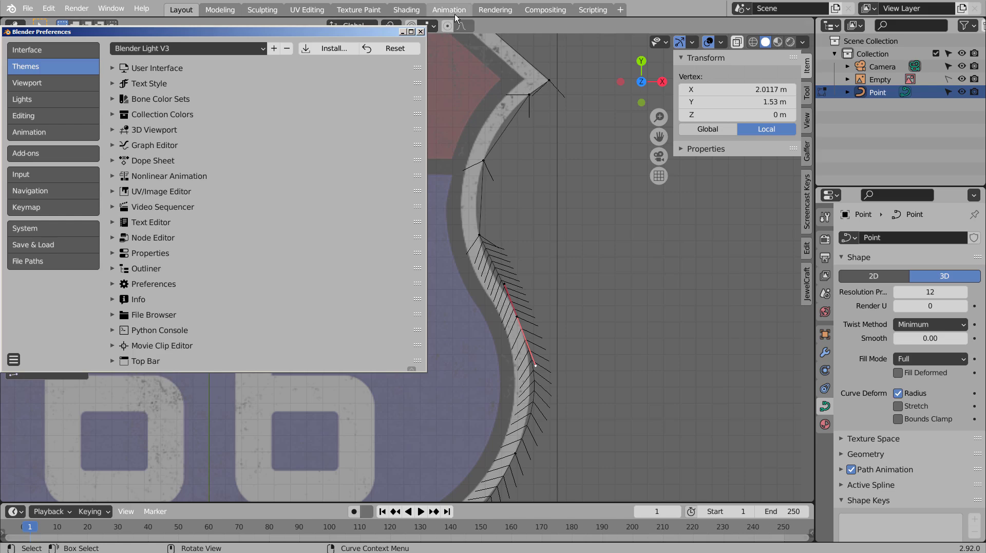
click(420, 32)
Move the handles of the lower-right curve points closer to the shield edge
key(g)
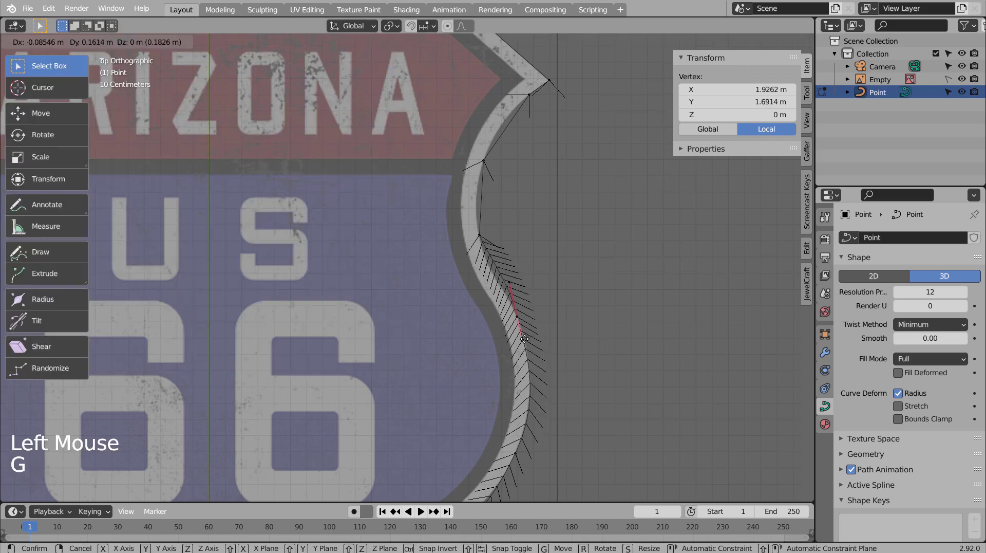
click(525, 339)
shift+middle_drag(555, 367, 608, 222)
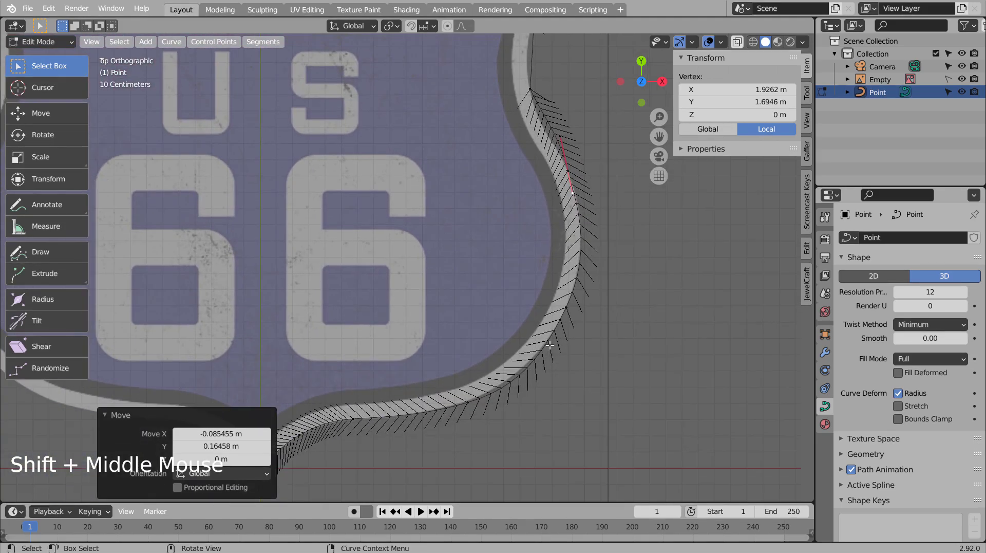
click(254, 464)
click(538, 359)
click(538, 360)
key(g)
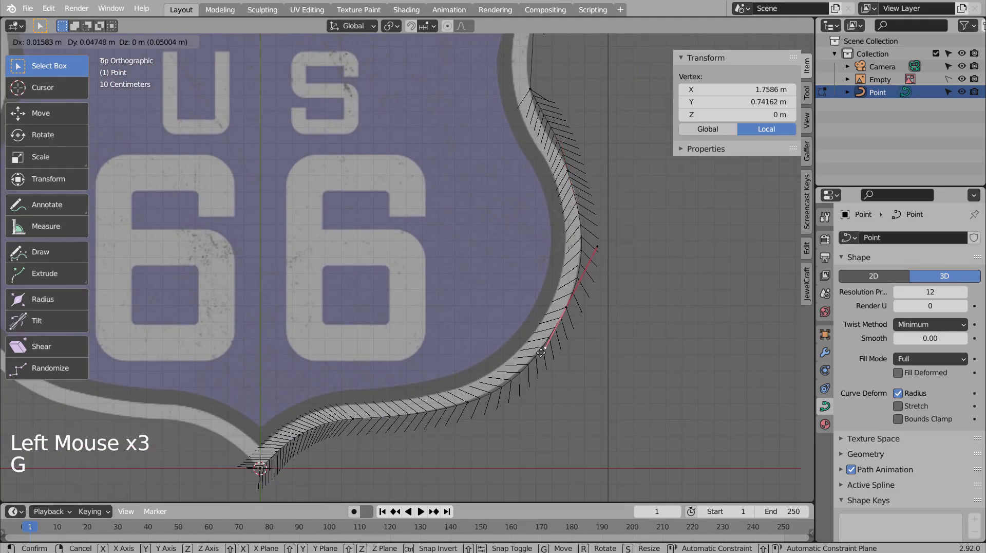
click(550, 334)
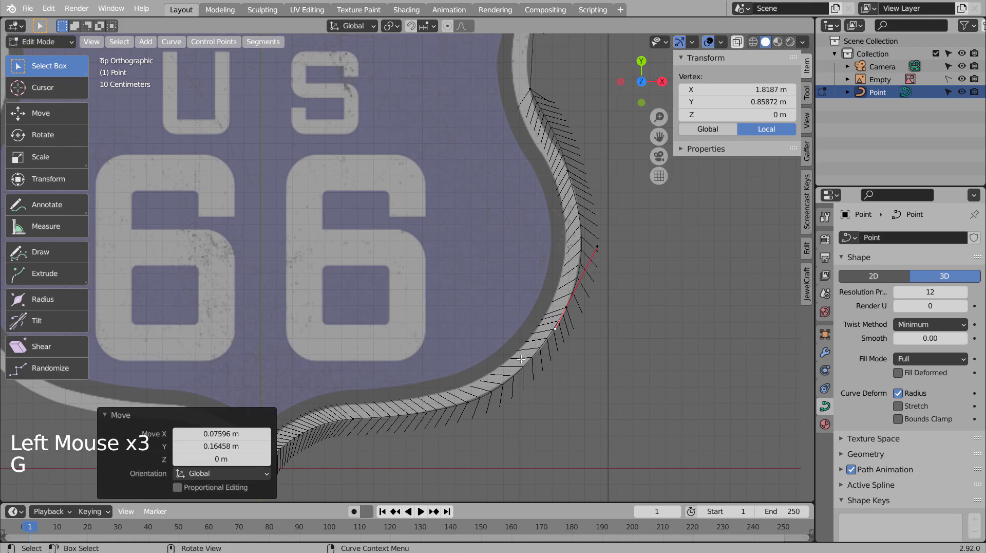
Reposition the handles of the bottom-edge points so the curve follows the shield's bottom
click(473, 402)
click(520, 391)
key(g)
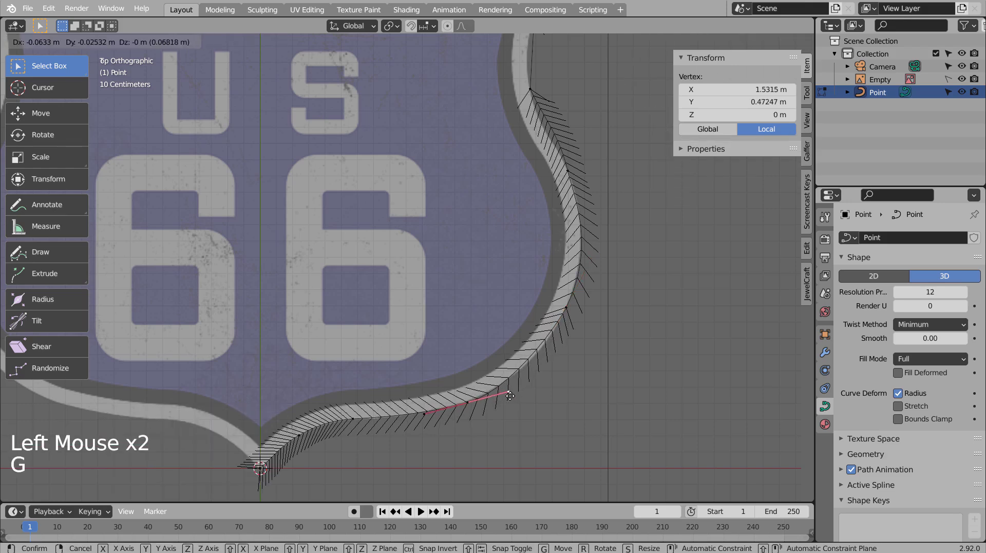
click(509, 396)
click(562, 322)
click(566, 332)
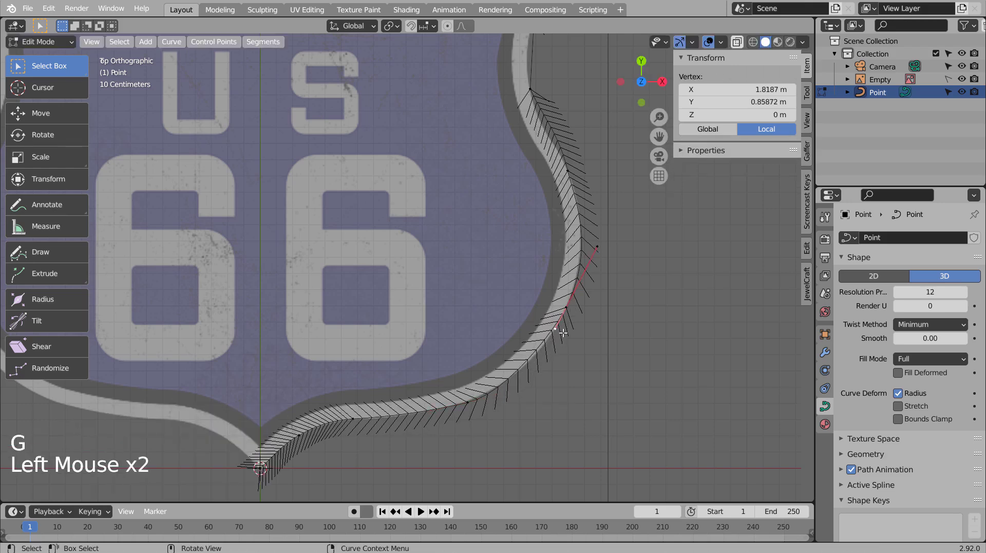
key(g)
click(562, 343)
click(468, 403)
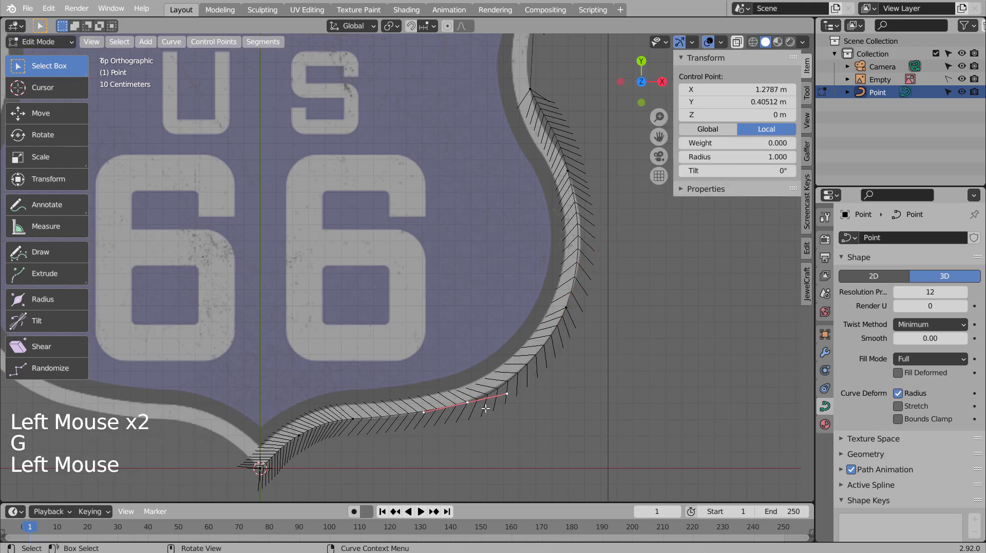
key(g)
click(507, 394)
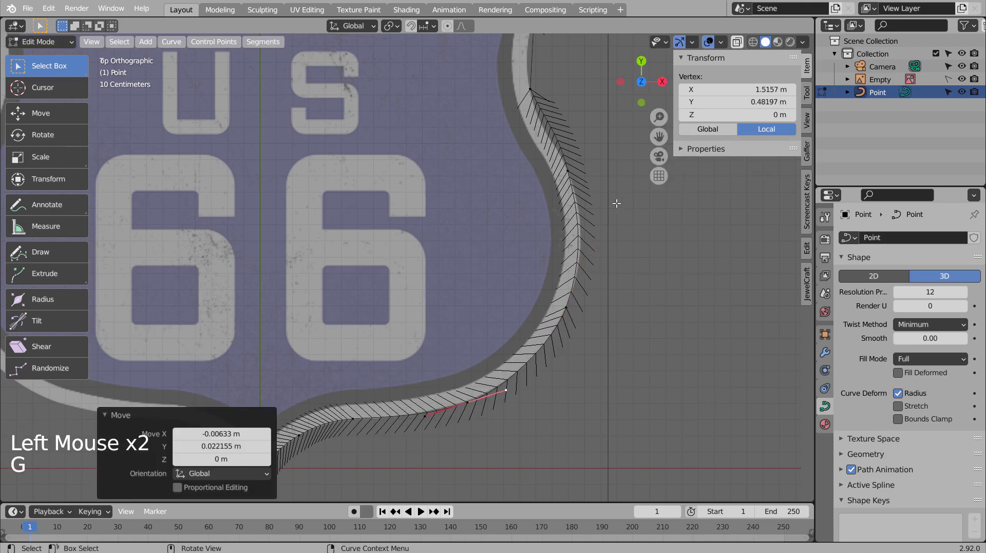
Rotate an upper-right point's handles and set the right-edge points' handles to Automatic
shift+middle_drag(616, 203, 579, 402)
click(537, 373)
key(r)
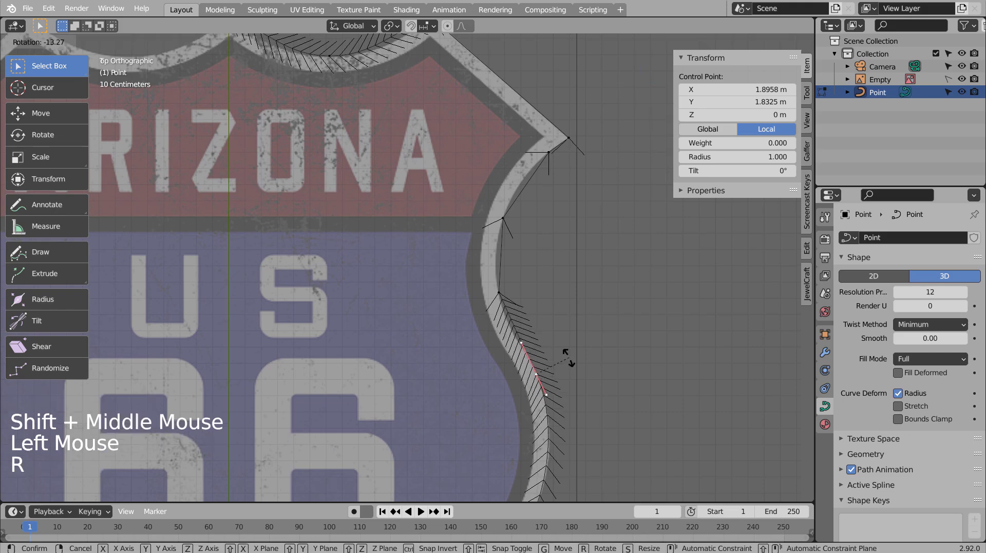
click(568, 357)
click(496, 295)
key(v)
click(525, 293)
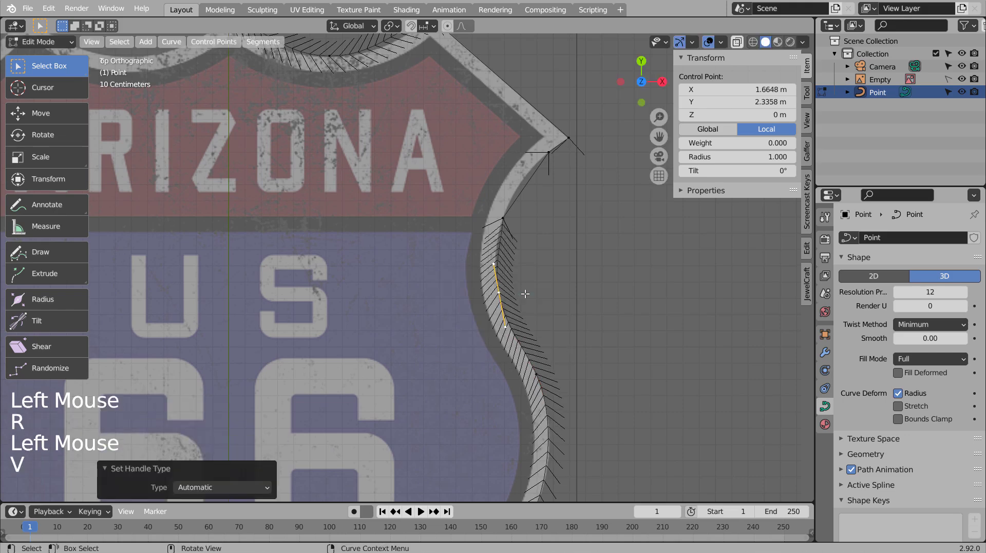
click(505, 220)
key(v)
click(534, 220)
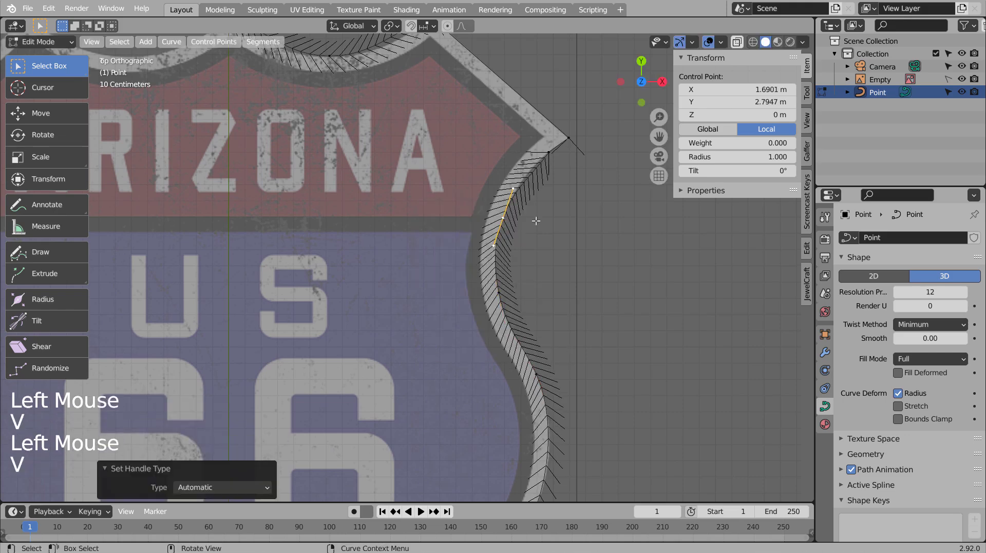
shift+middle_drag(535, 220, 451, 380)
click(455, 362)
Set the corner point to Automatic handles and move the top-arc point's left and right handles
key(v)
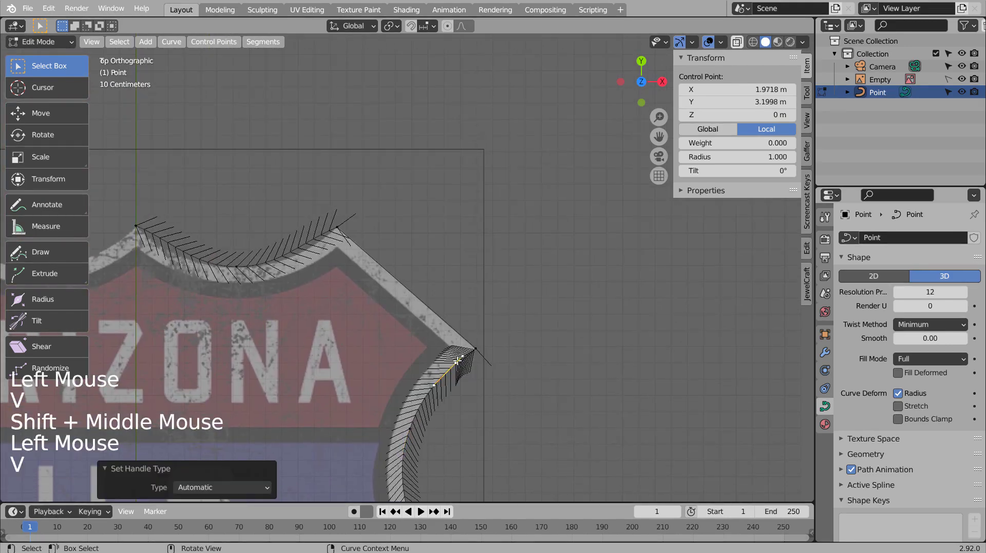
click(227, 278)
shift+middle_drag(227, 279, 560, 307)
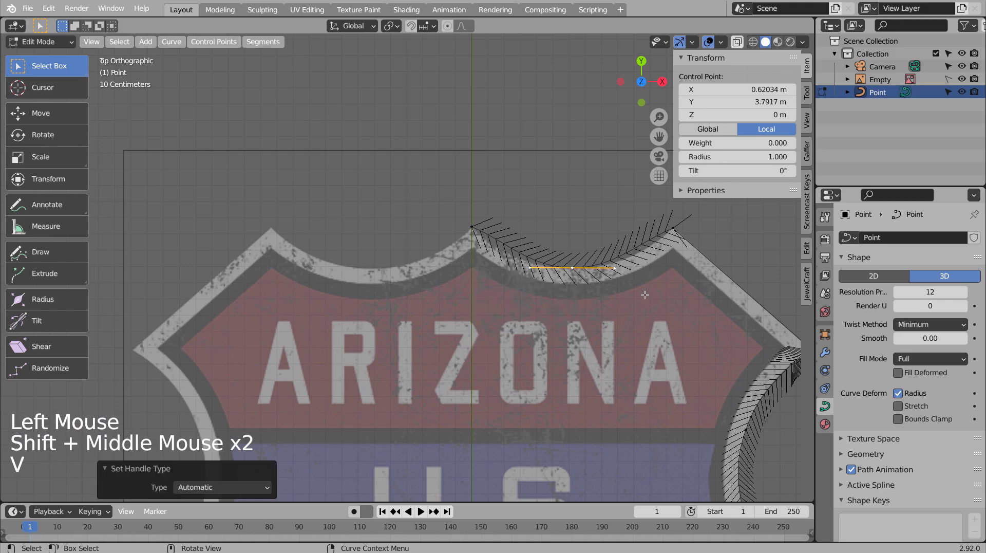
shift+middle_drag(612, 272, 448, 358)
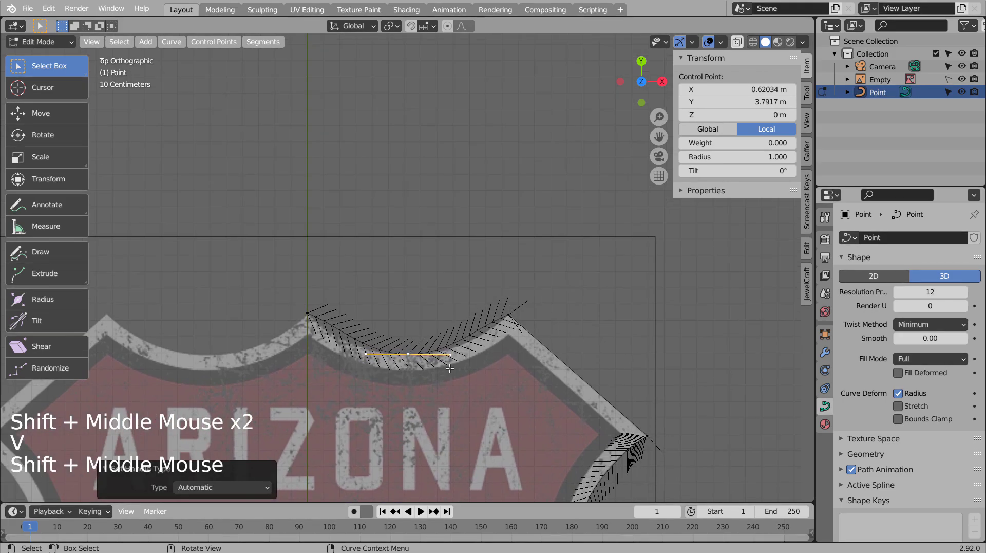
click(448, 359)
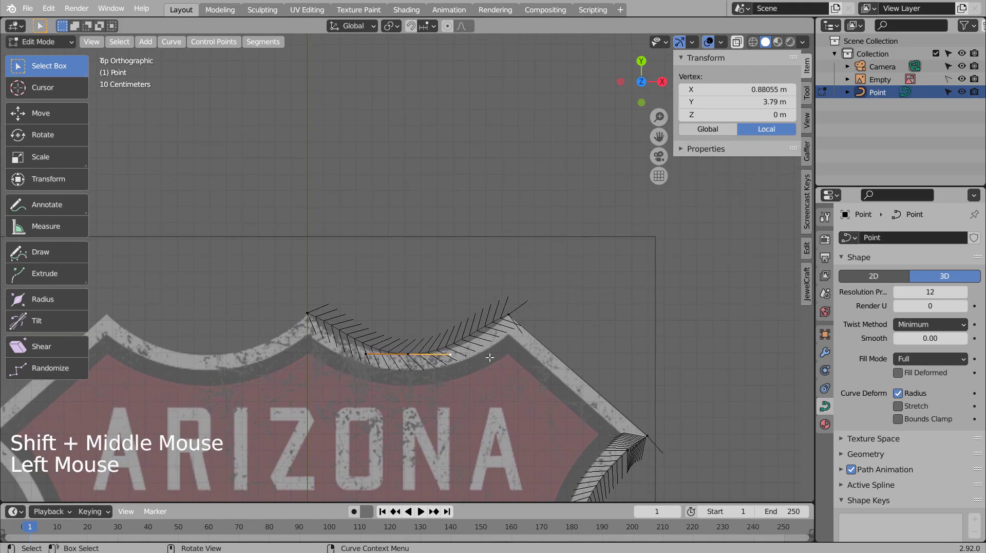
key(g)
click(532, 355)
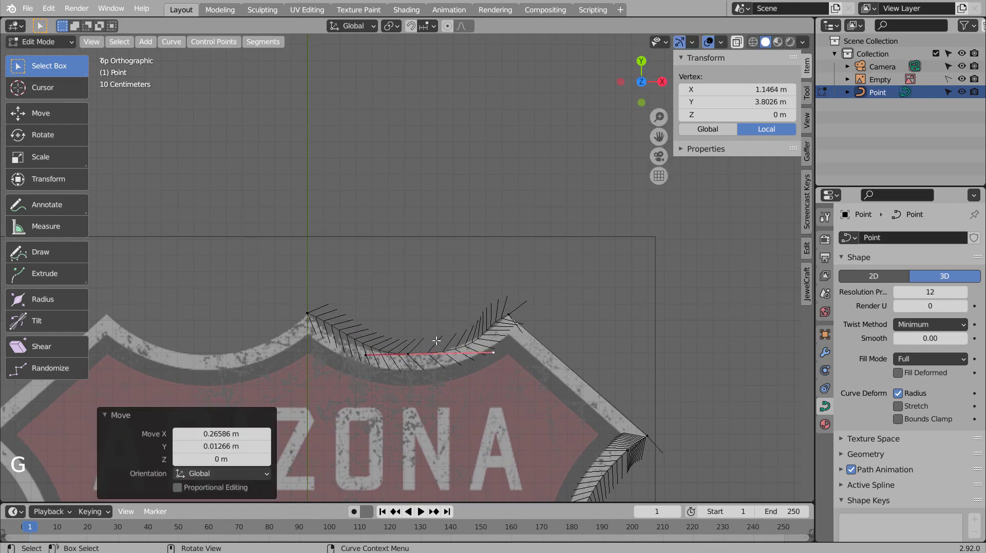
click(366, 354)
key(g)
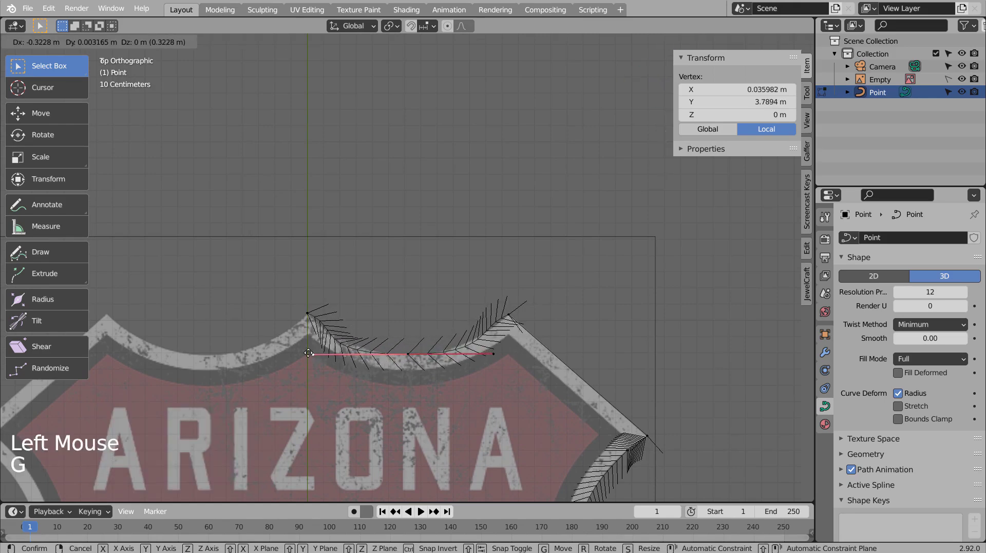
click(325, 350)
Rotate the handles at the arc's left end and shrink the middle arc point's handles
click(322, 317)
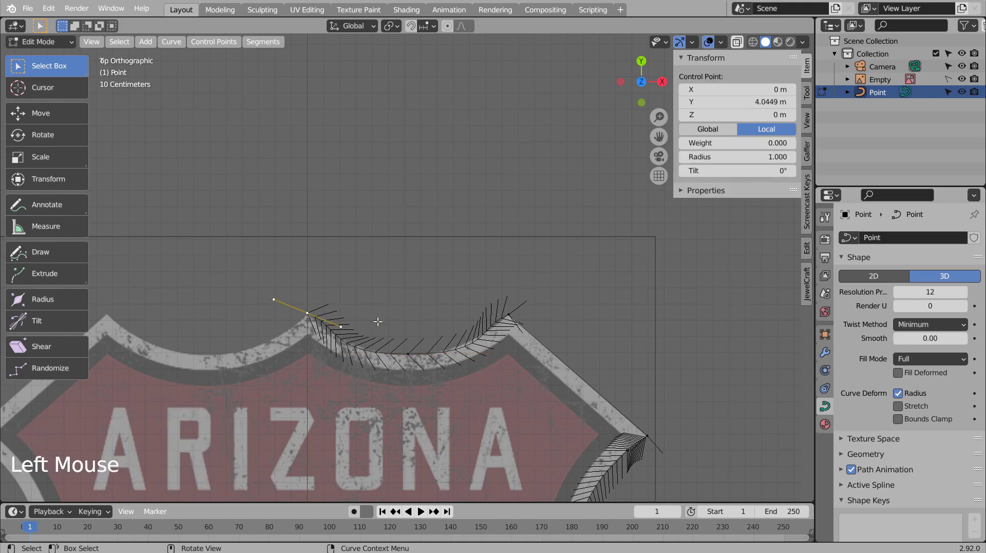
key(r)
click(361, 355)
click(362, 355)
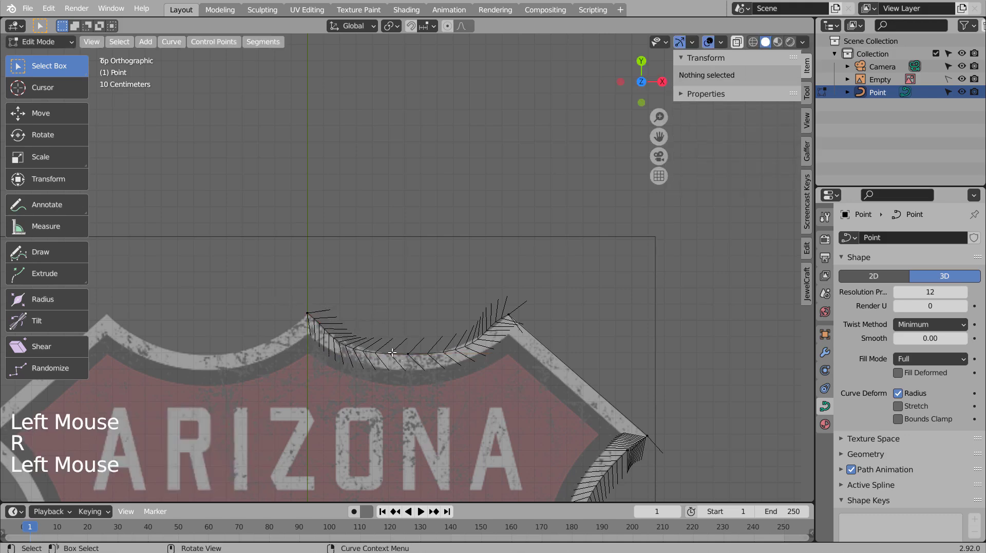
click(440, 357)
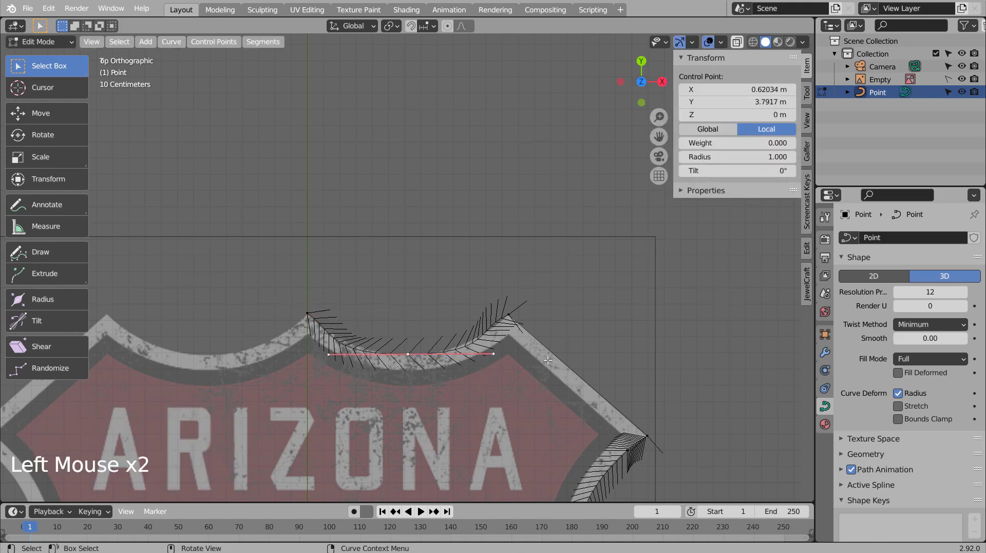
key(s)
click(504, 360)
Refine the top corner by moving the handle to its left, discarding a trial rotation
click(510, 316)
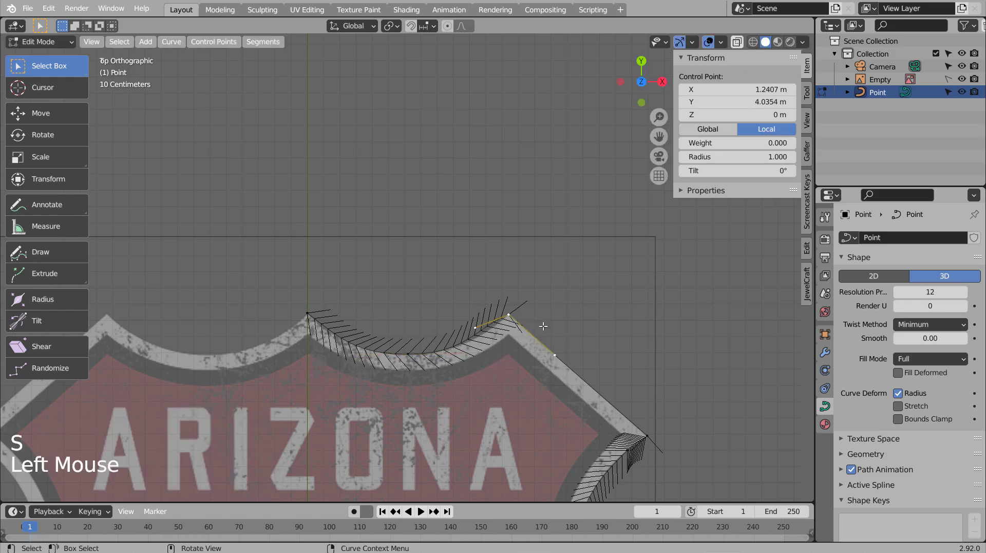
key(r)
click(600, 323)
key(ctrl+z)
click(476, 329)
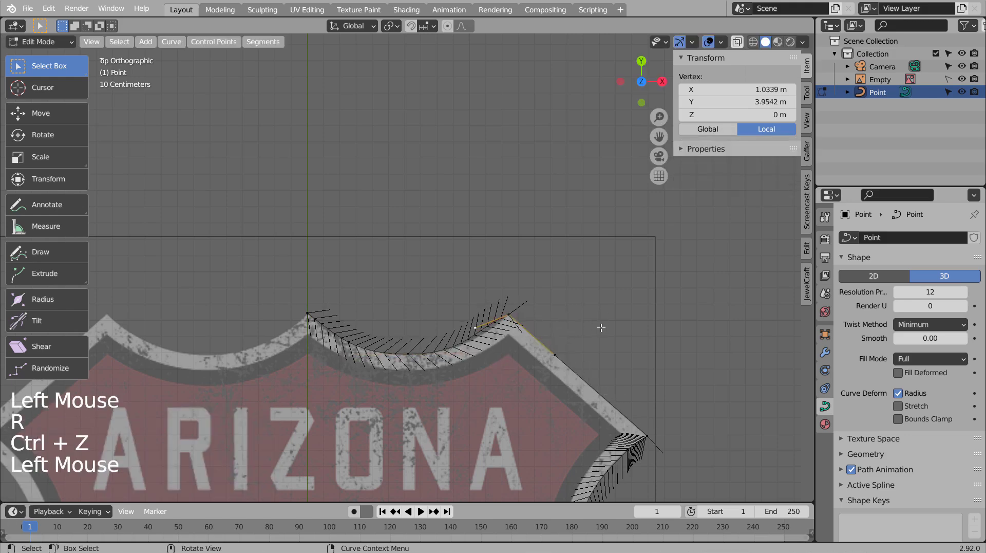
key(g)
click(615, 333)
Add a Mirror modifier on X to copy the half outline into the full shield
key(Tab)
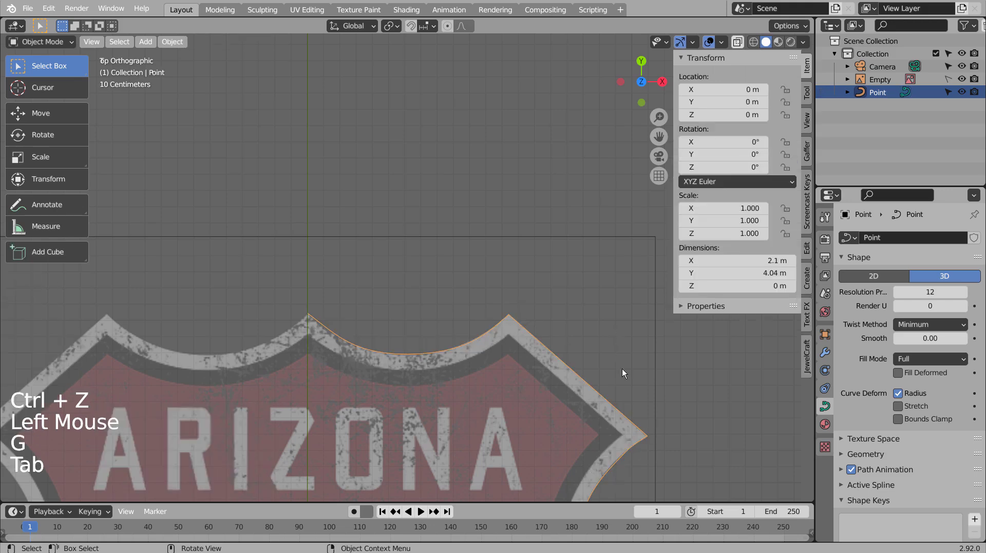
scroll(608, 381, down, 6)
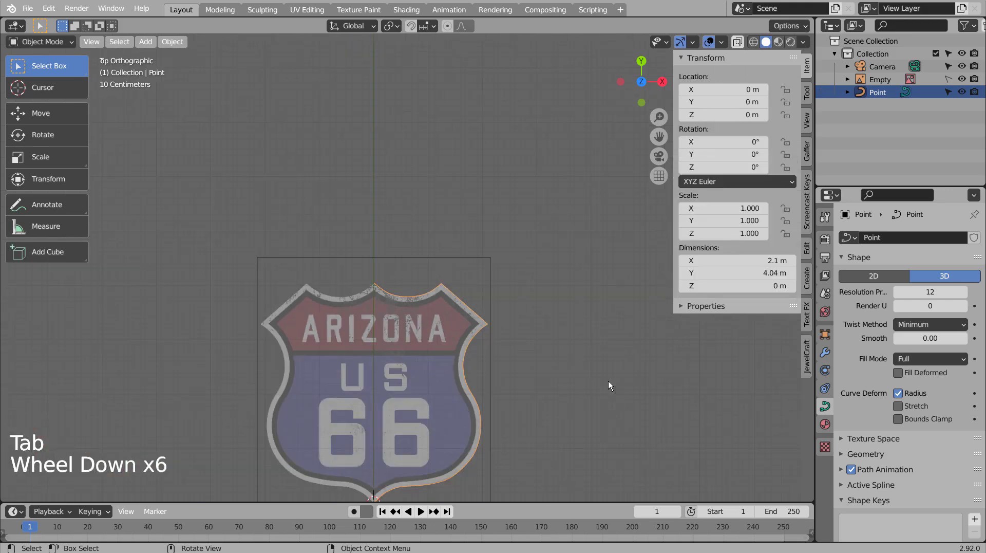
shift+middle_drag(608, 381, 608, 273)
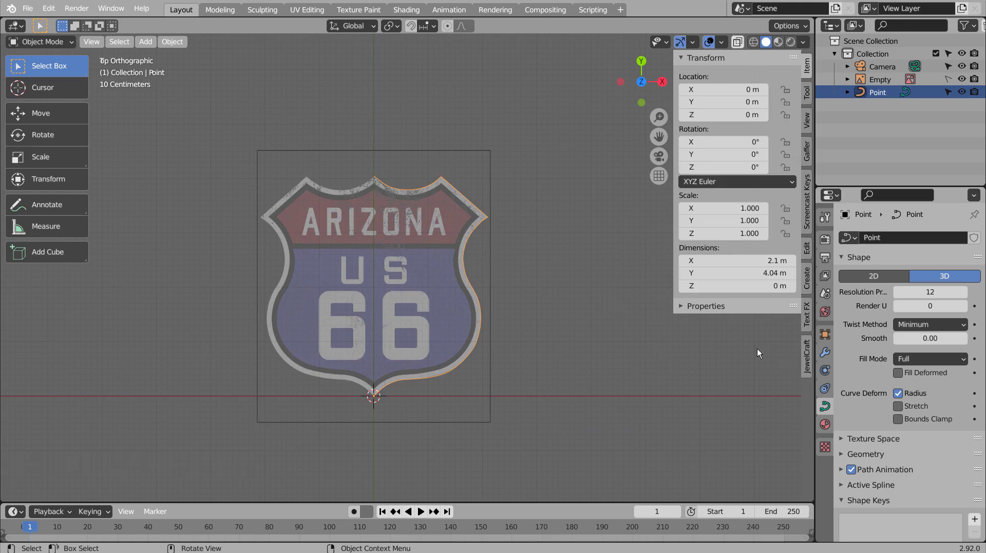
click(825, 351)
click(904, 238)
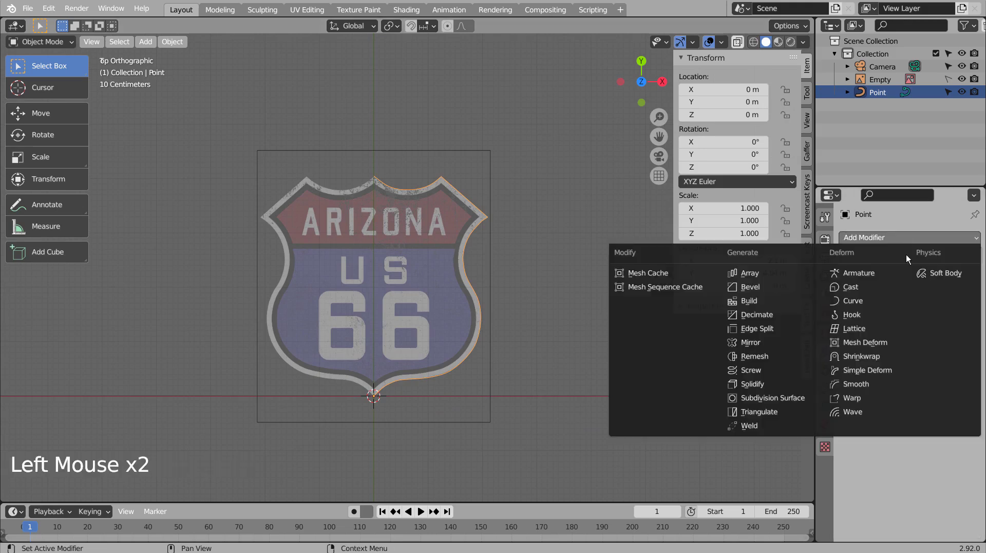
click(800, 346)
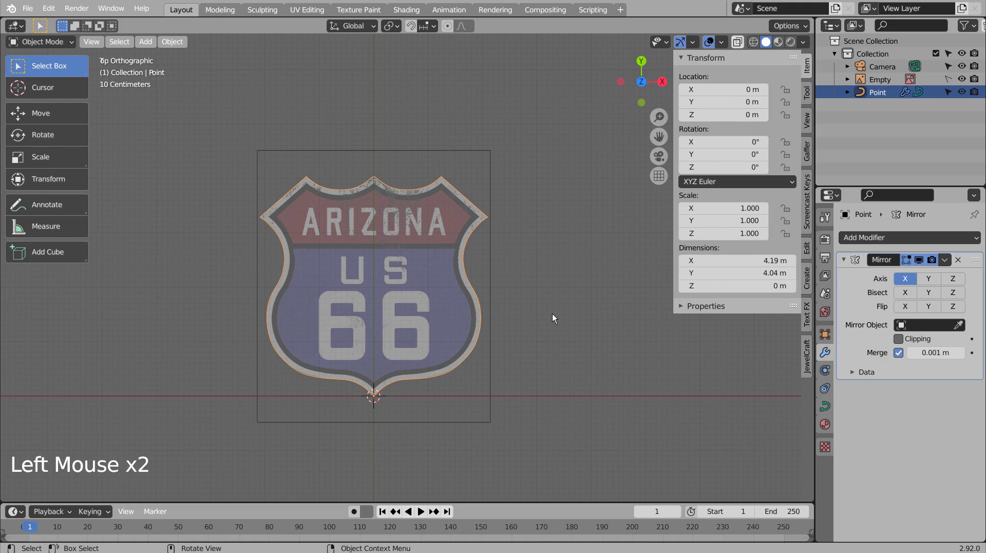
key(Tab)
key(Tab)
middle_drag(611, 417, 500, 318)
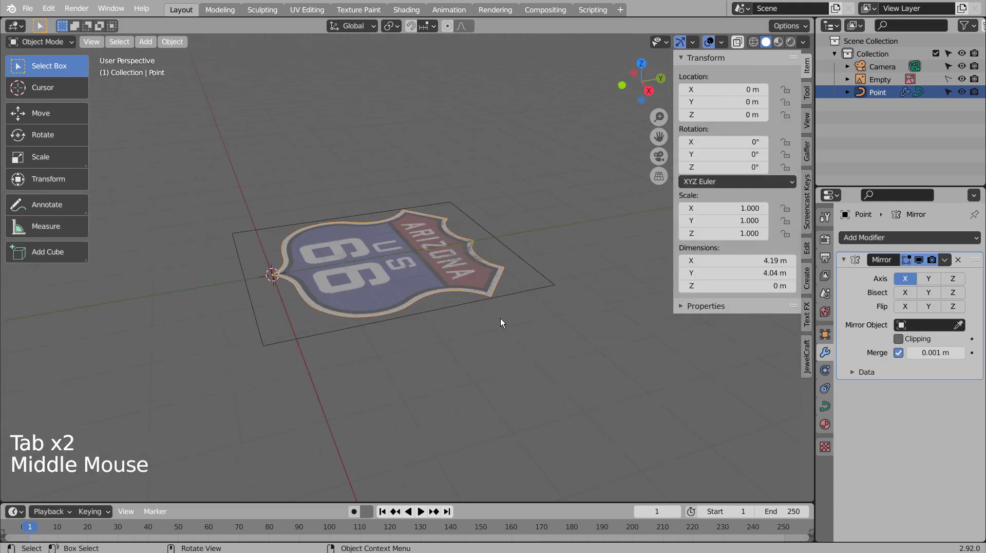
Lift the mirrored shield outline 0.708 m straight up along Z
key(g)
key(z)
click(501, 281)
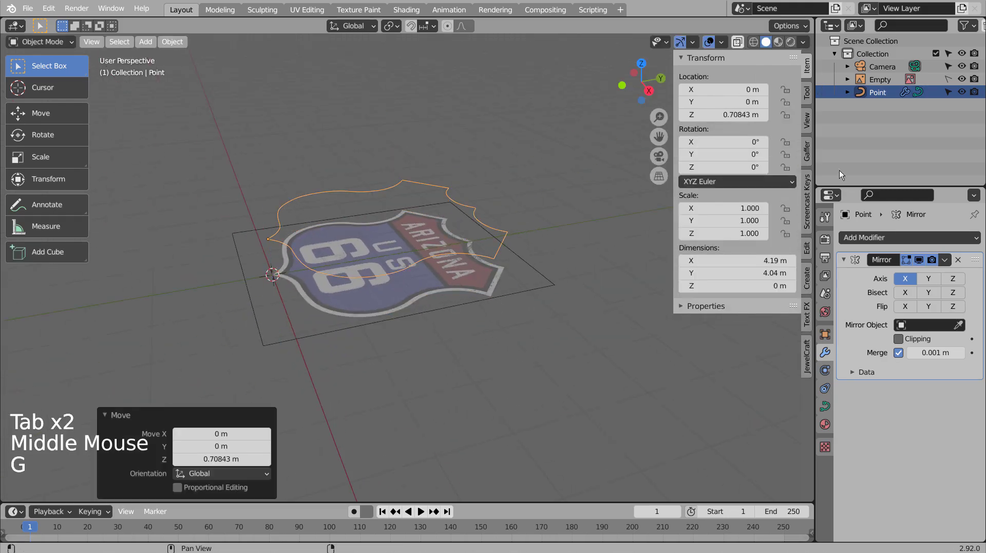
Hide the Route 66 reference image and switch to the top orthographic view
click(961, 79)
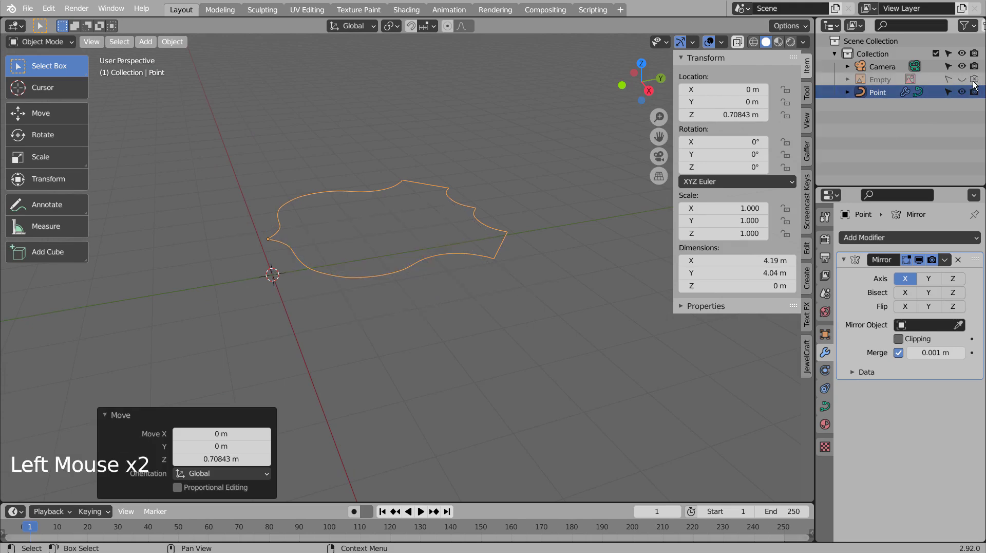
middle_drag(452, 285, 563, 333)
key(KP_1)
key(KP_7)
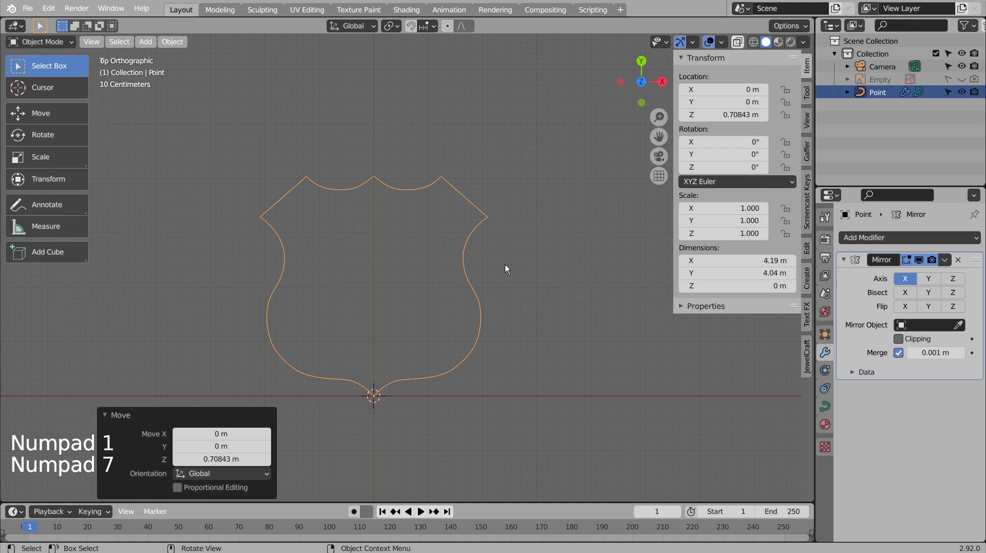
key(Tab)
key(Tab)
Convert the shield curve to a mesh, select all its vertices and fill them with one face
right_click(477, 264)
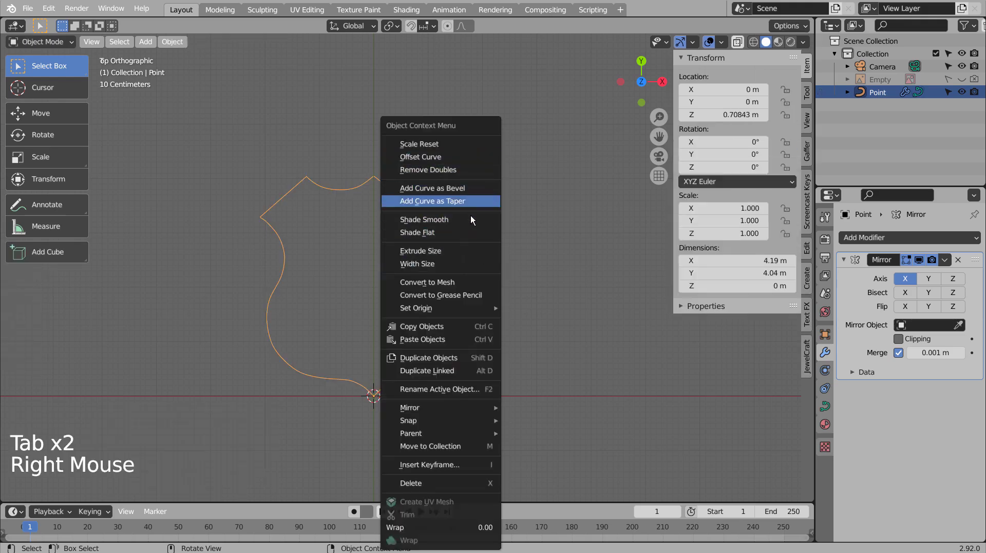
click(454, 284)
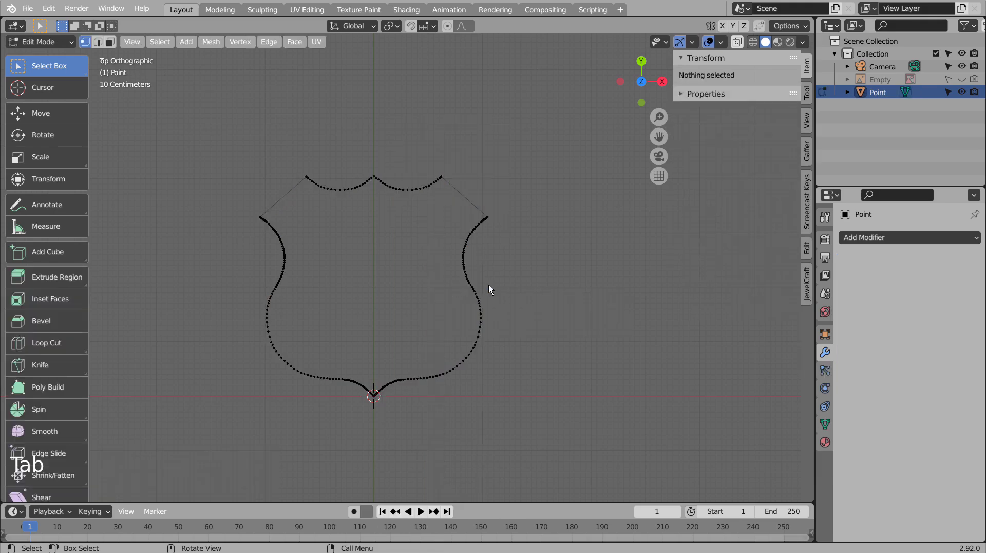
key(a)
key(f)
key(Tab)
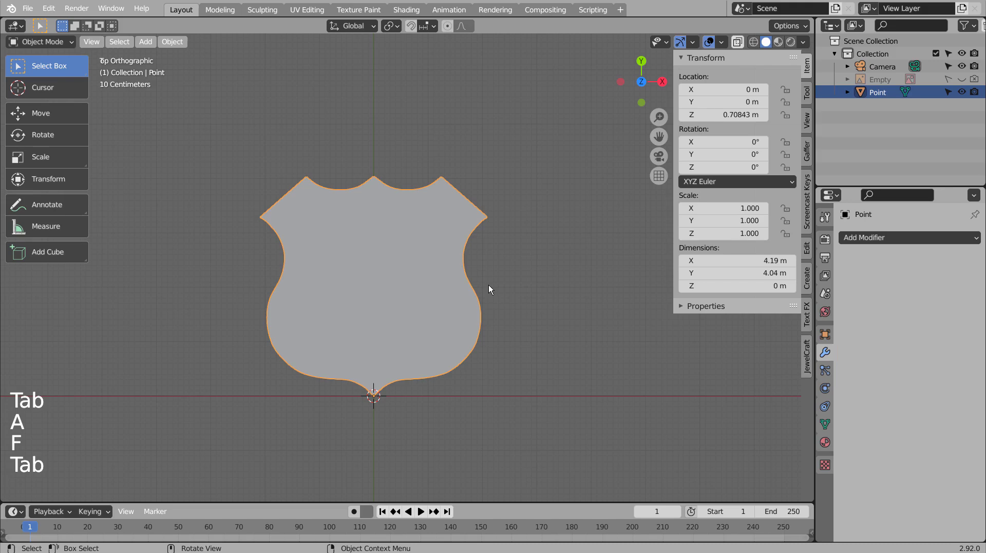
key(KP_1)
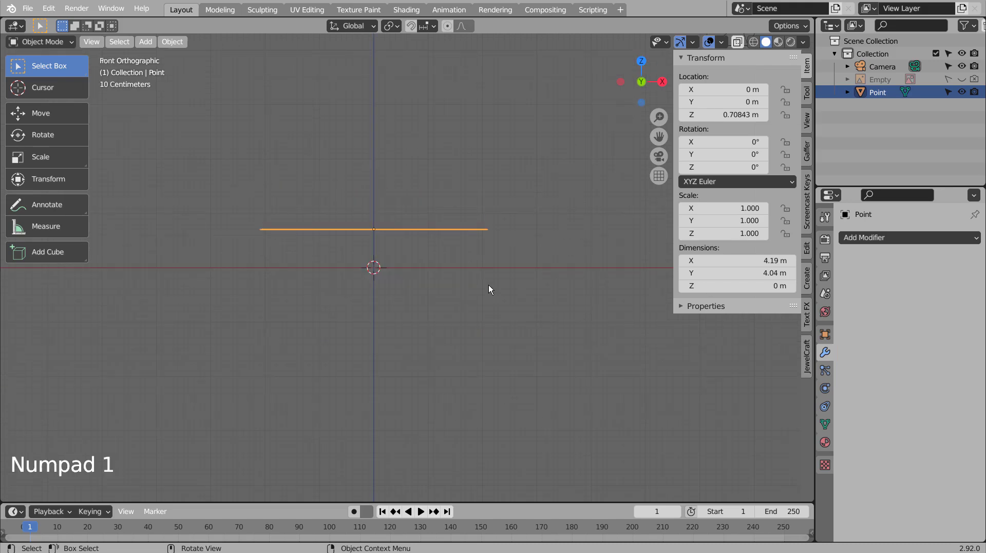
Extrude the shield face about 0.047 m upward along Z to give it thickness
key(Tab)
scroll(488, 284, up, 1)
key(e)
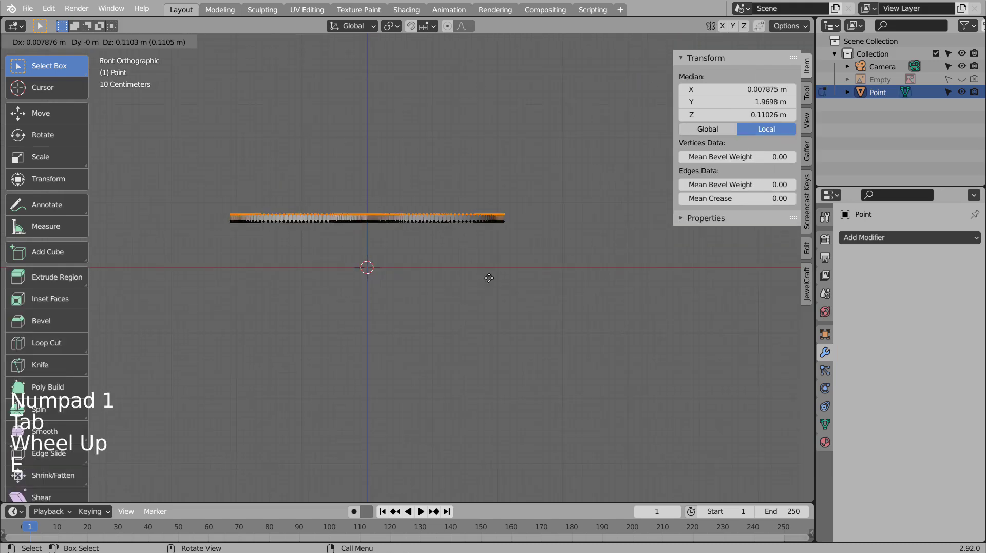
key(z)
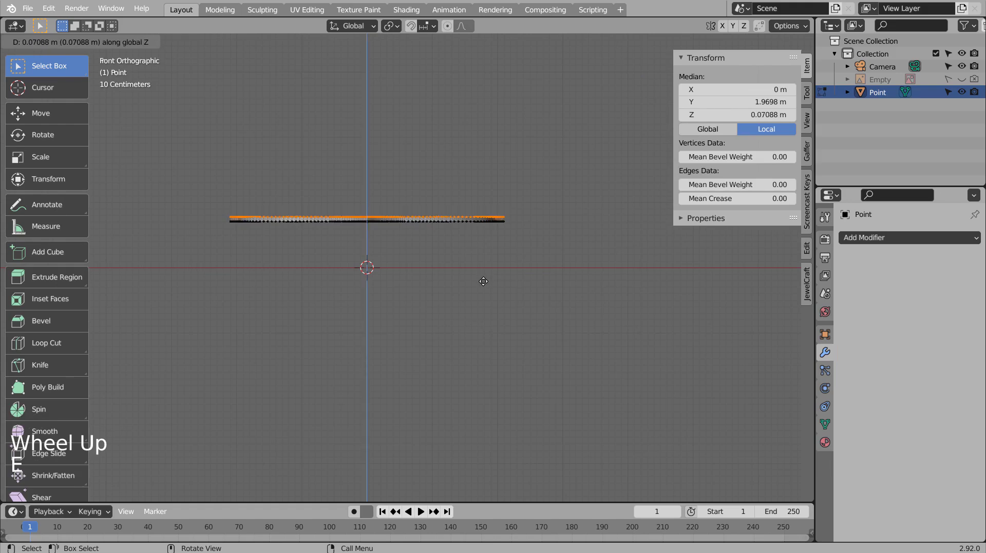
click(484, 283)
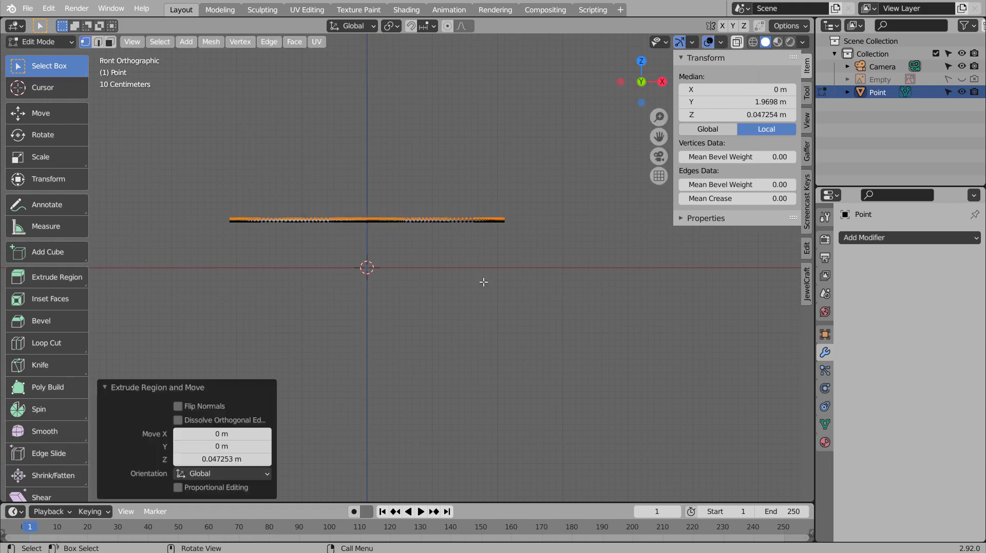
key(Tab)
middle_drag(502, 253, 504, 377)
Select the shield's front face in top view and create its UVs with Project from View
middle_click(504, 377)
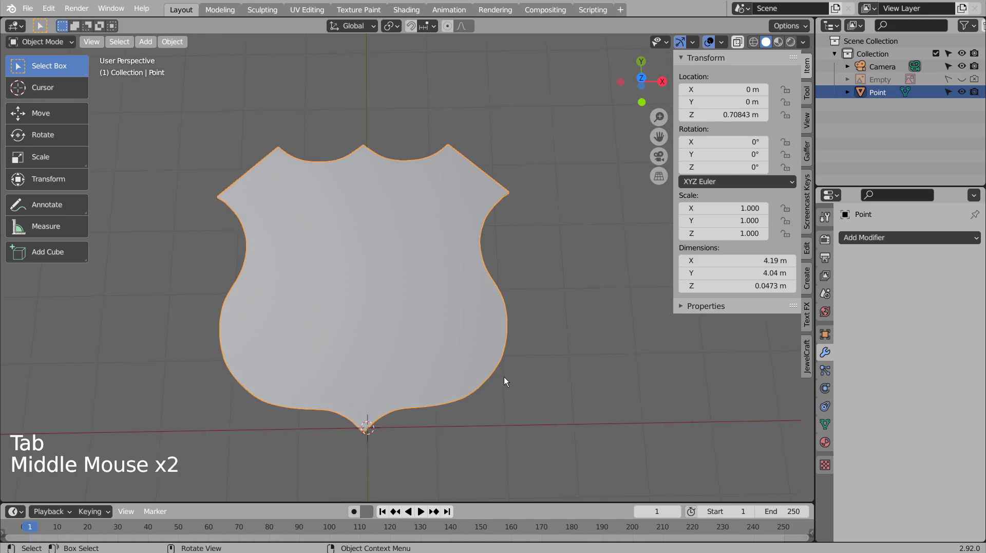
key(KP_1)
key(KP_7)
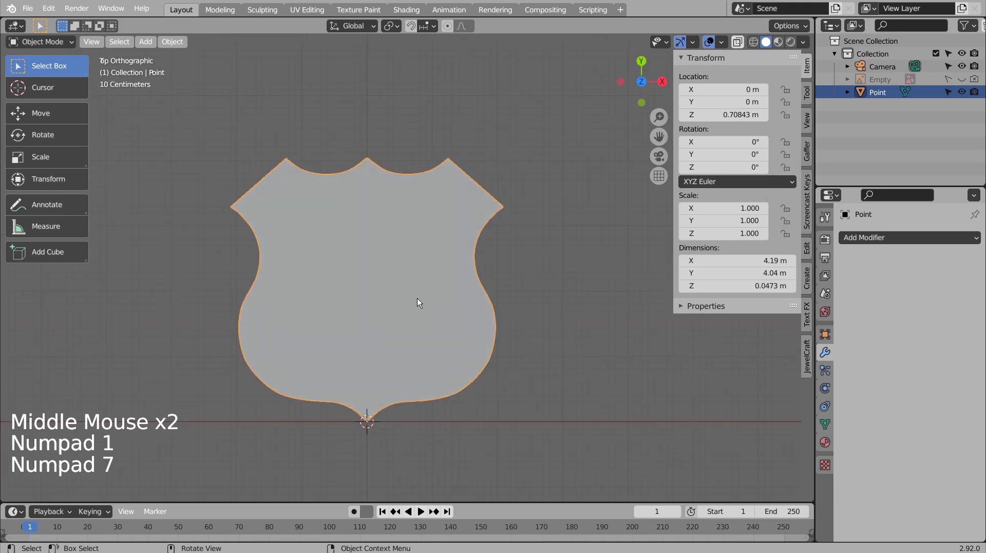
key(Tab)
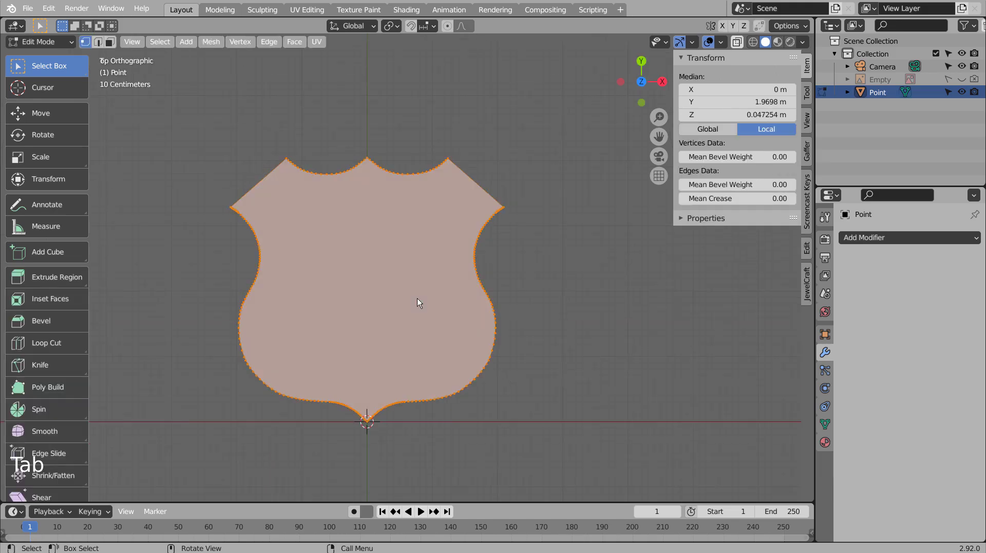
key(3)
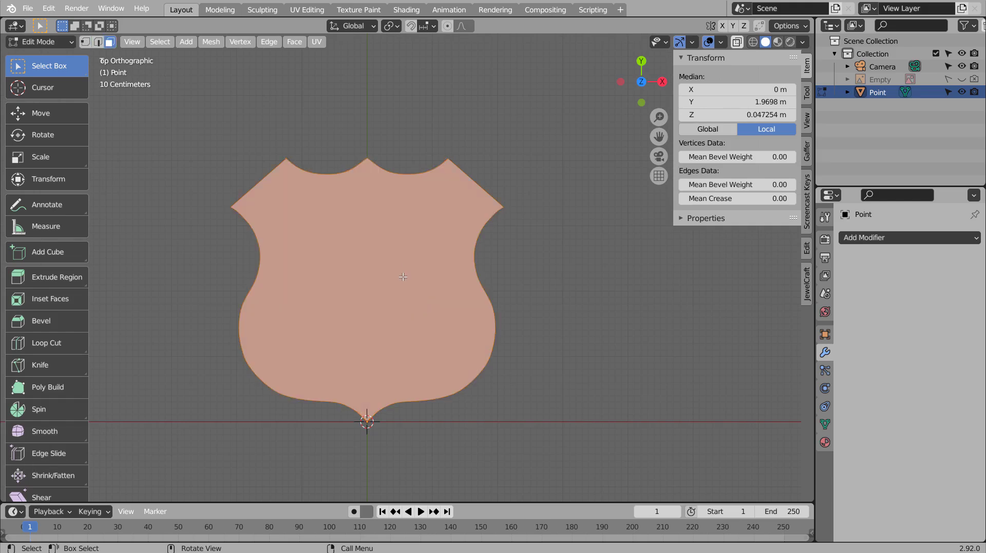
click(403, 276)
mouse_move(590, 436)
middle_down()
mouse_move(561, 388)
mouse_move(526, 199)
mouse_move(528, 280)
mouse_move(578, 440)
middle_up()
key(KP_1)
key(KP_7)
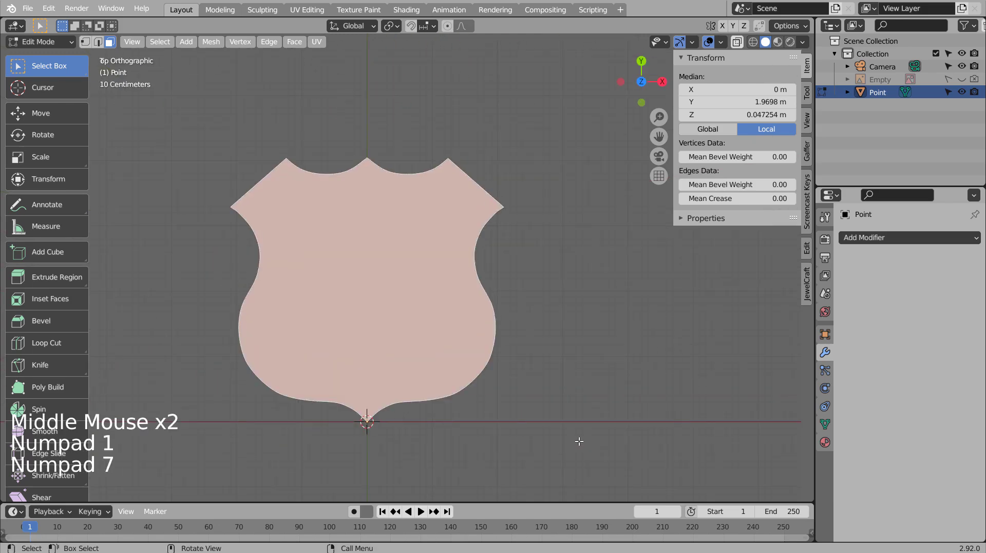
key(u)
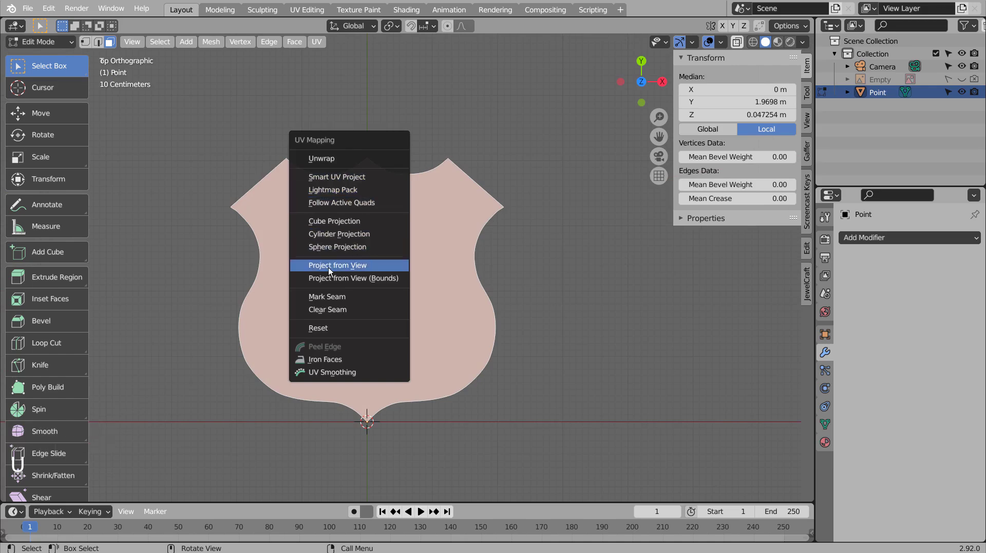
click(392, 269)
key(Tab)
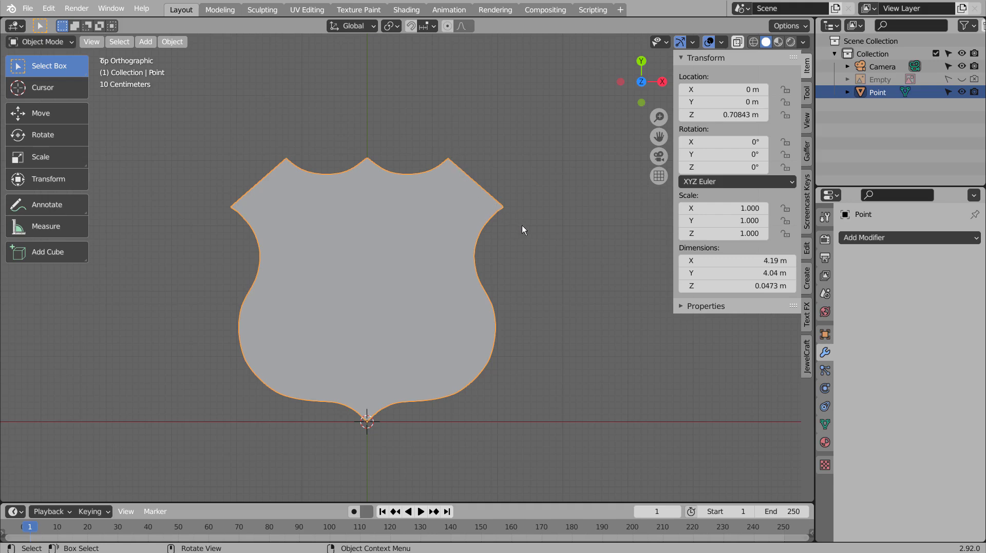
In UV Editing, unwrap the inverted side faces and shrink that island into the top-right corner
click(307, 10)
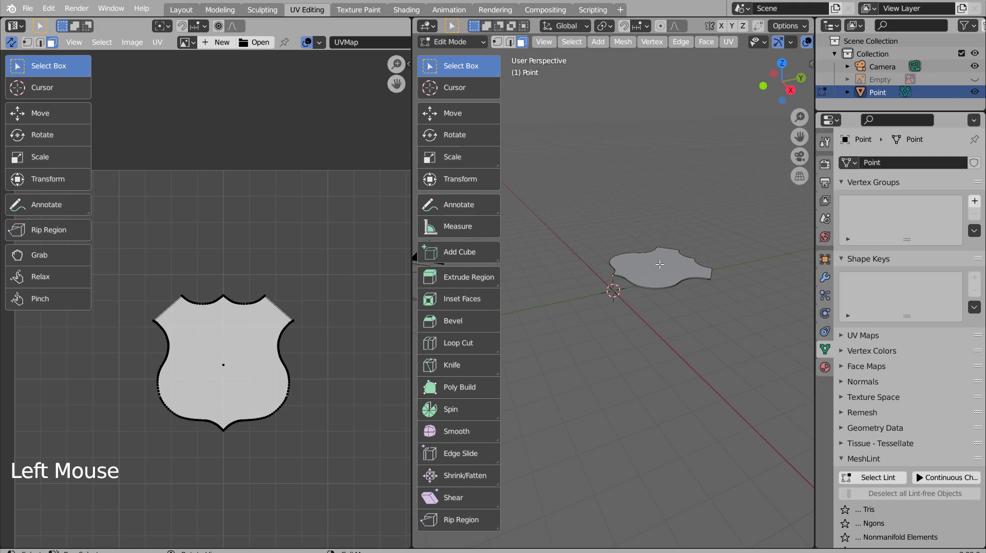
key(3)
click(660, 264)
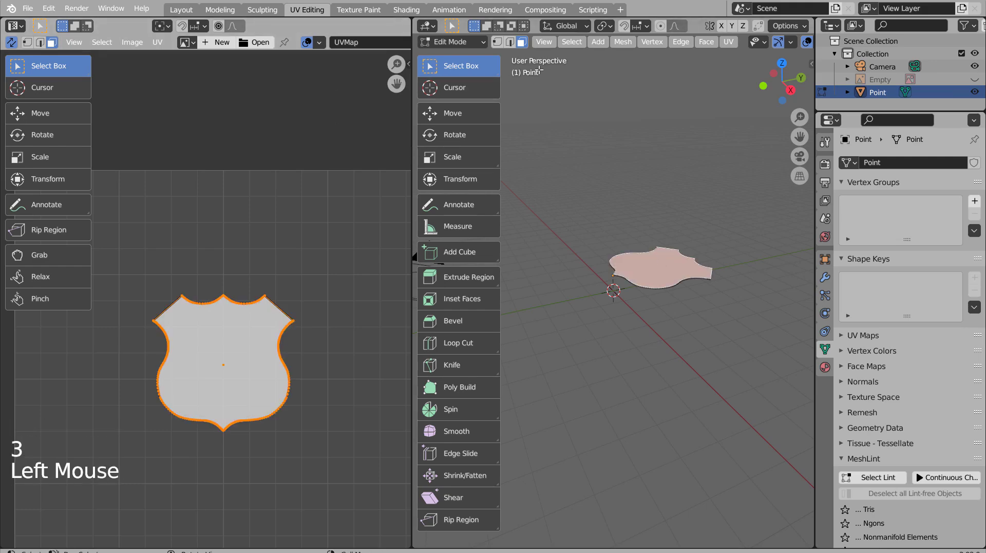
click(572, 42)
click(571, 82)
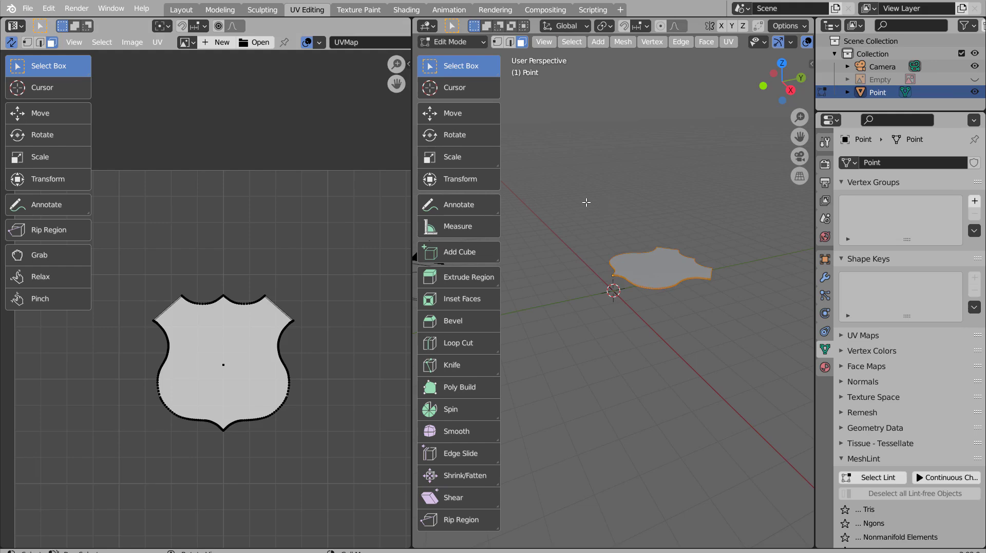
key(u)
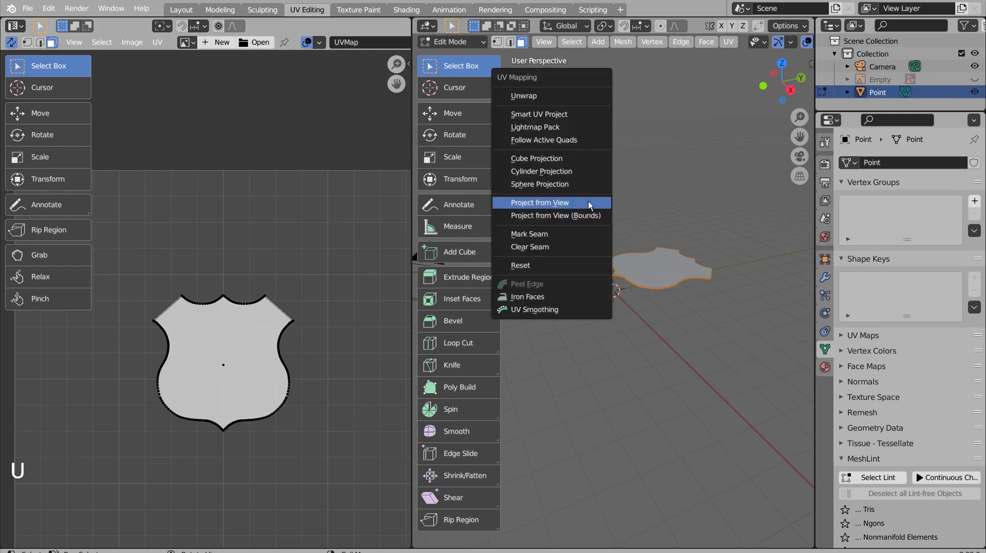
click(576, 98)
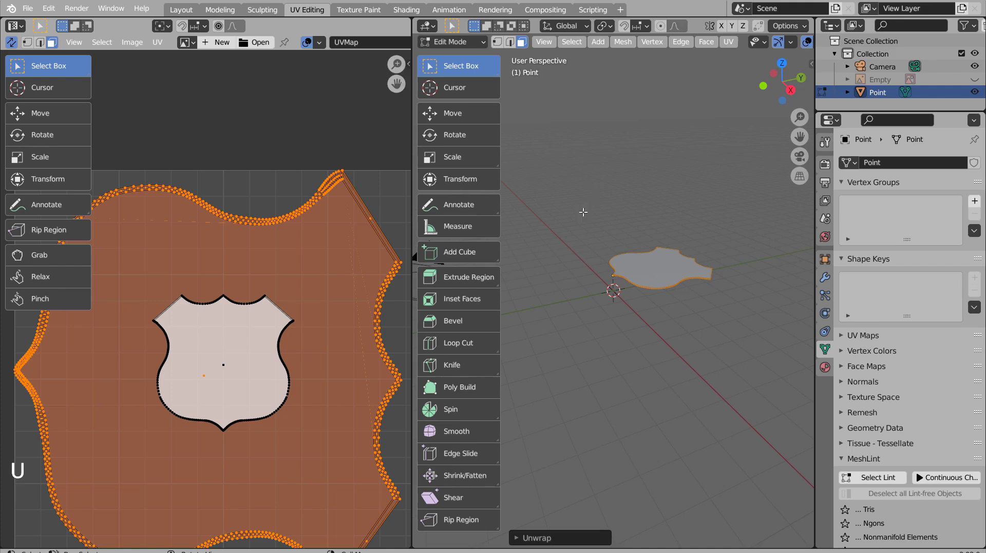
key(s)
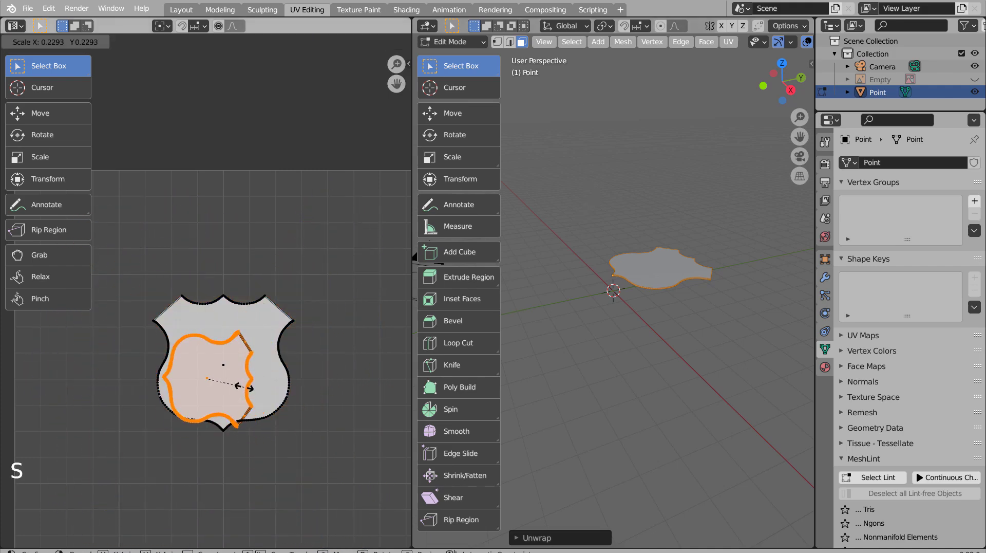
click(242, 392)
key(g)
click(380, 249)
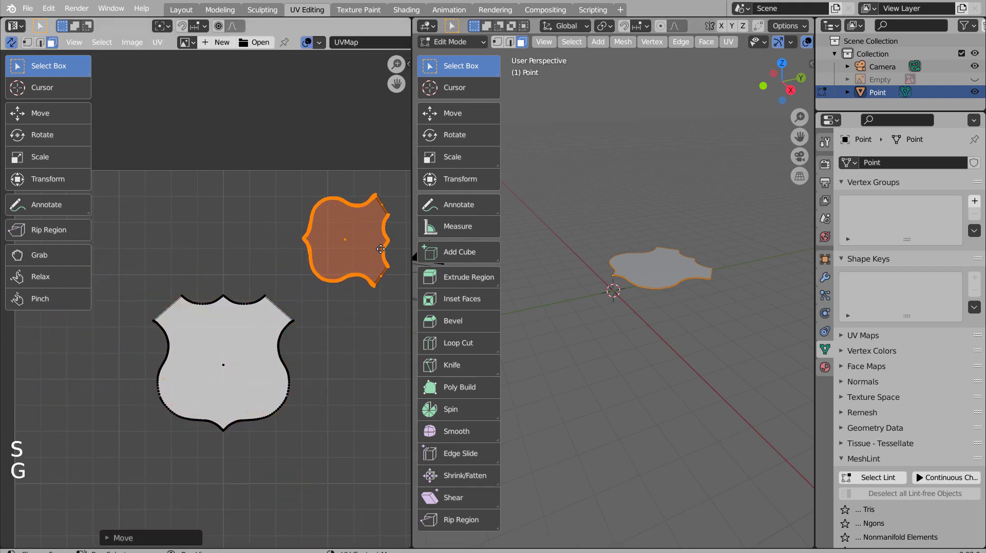
Select all UV islands and export the UV layout as layout.png
click(350, 351)
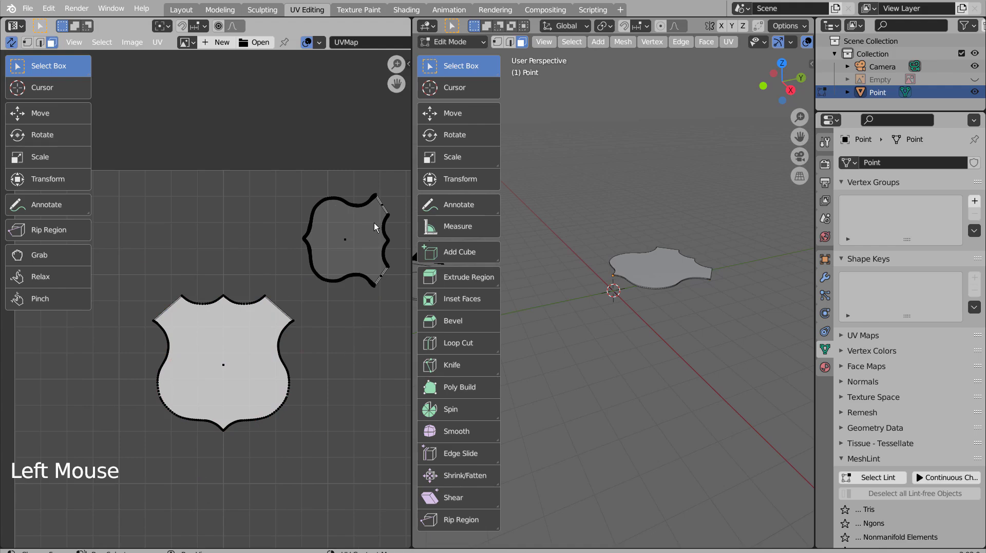
key(a)
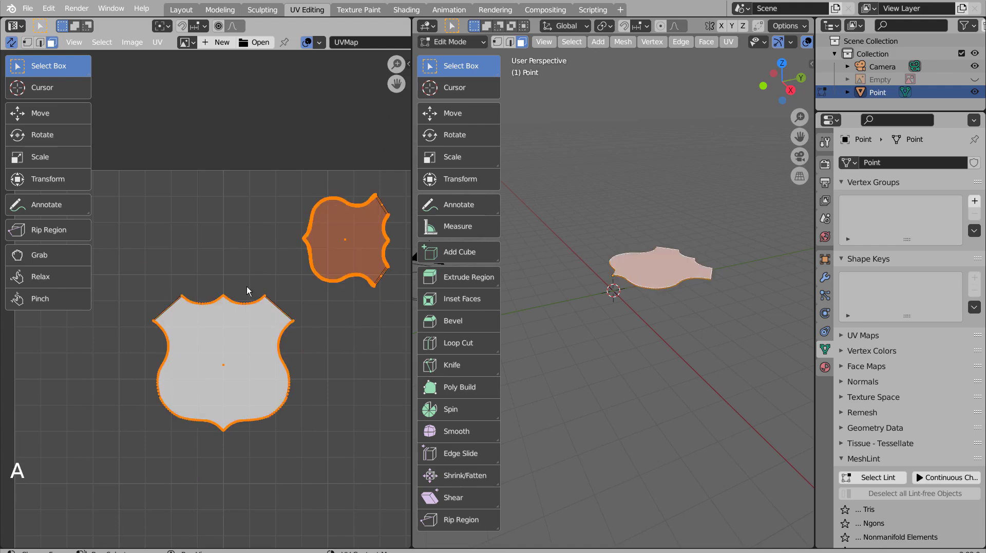
click(158, 43)
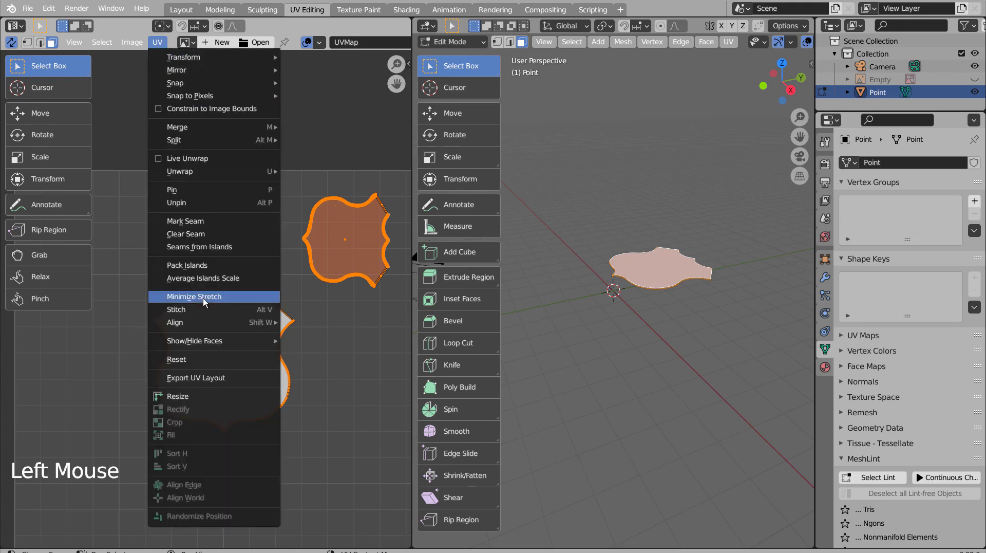
click(211, 378)
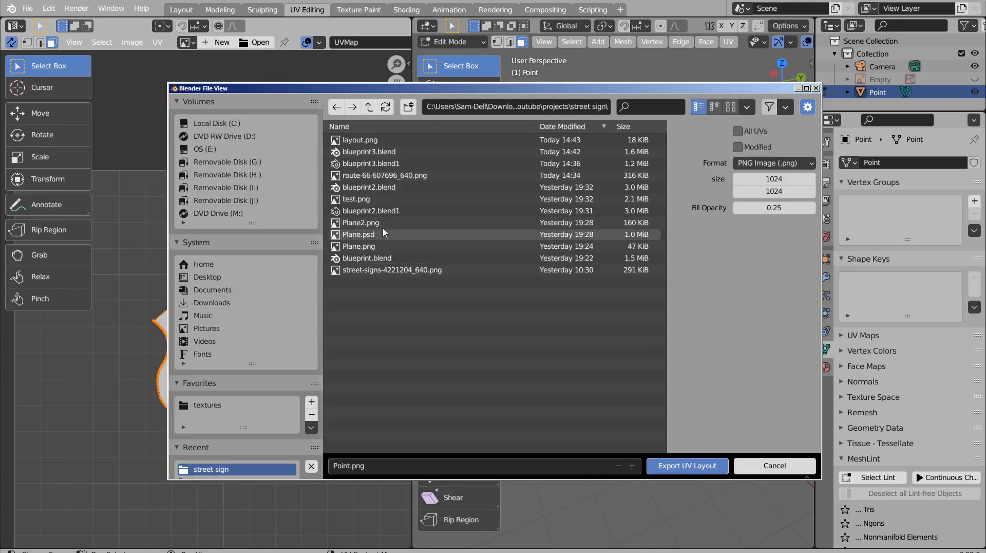
click(367, 143)
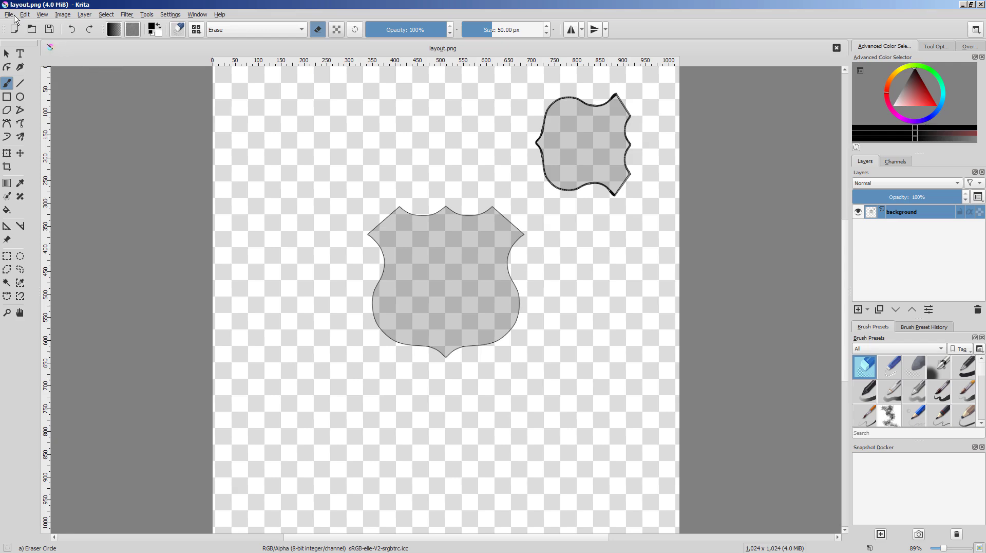
Open the Route 66 sign image in Krita alongside the layout.png document
click(9, 15)
click(23, 35)
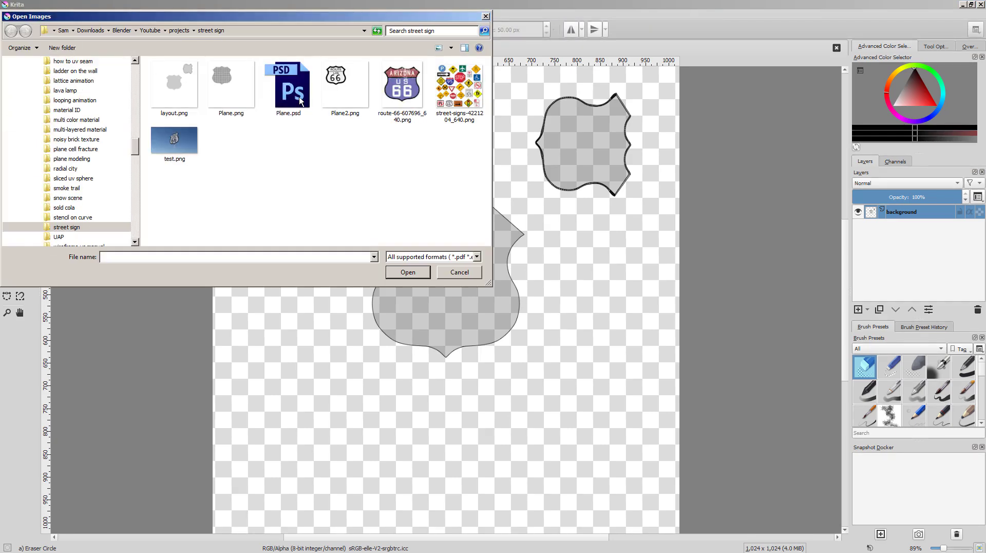
double_click(400, 87)
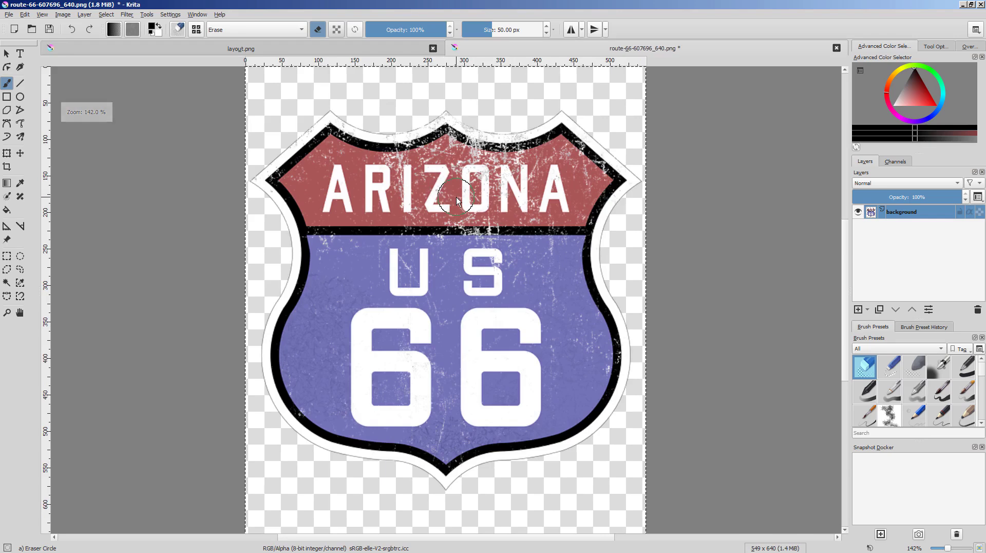
click(241, 50)
Paste the sign, scale it over the front shield island, hide the grey layer, and save layout.png
key(ctrl+v)
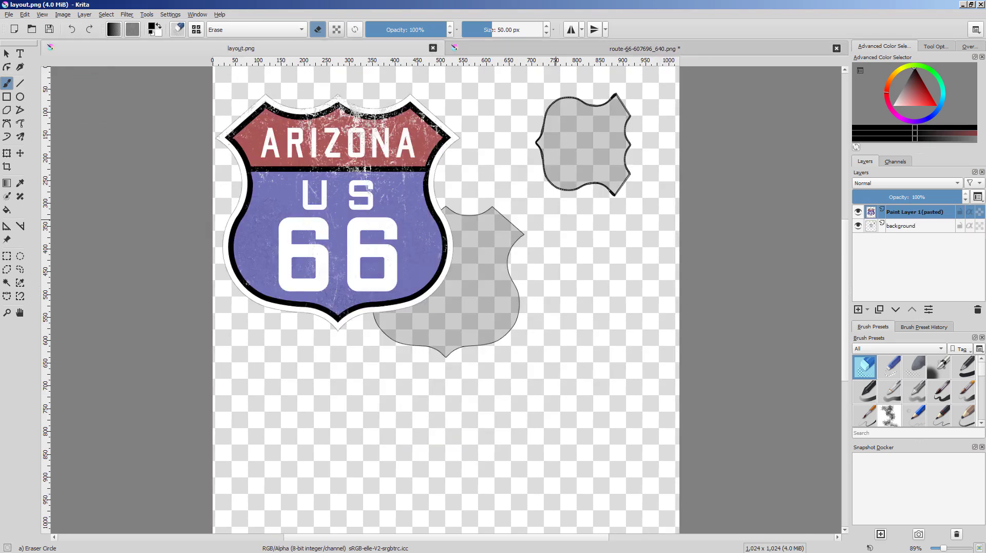
key(ctrl+t)
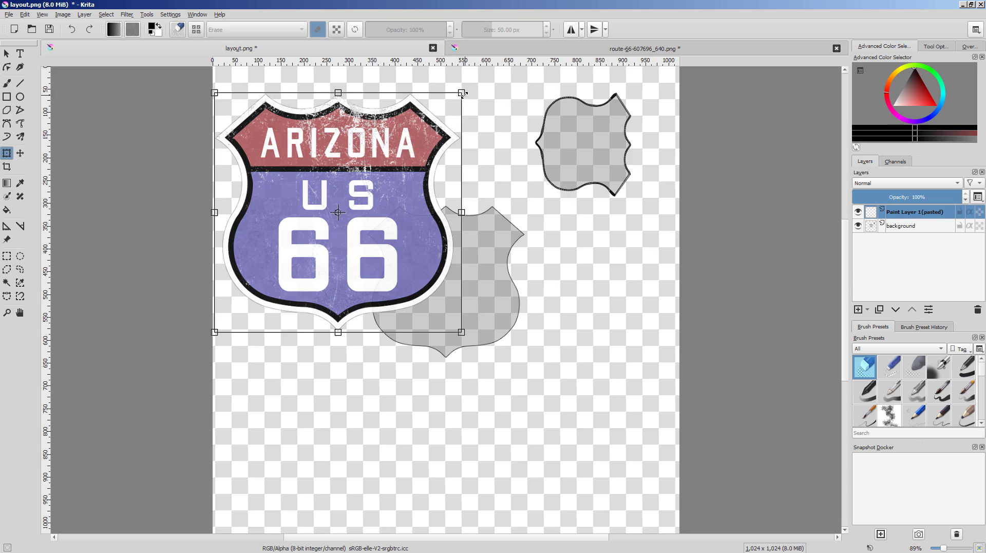
drag(462, 93, 417, 174)
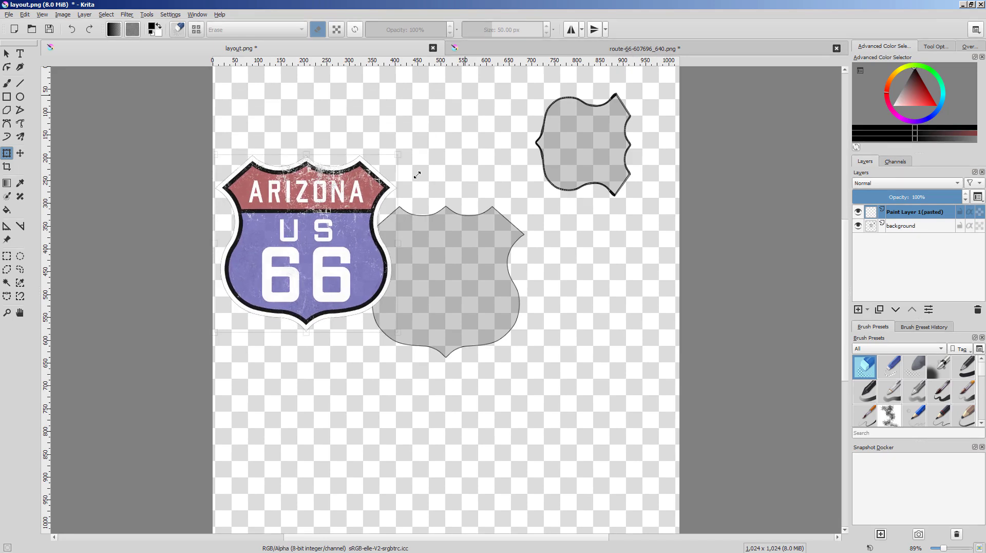
drag(330, 239, 469, 280)
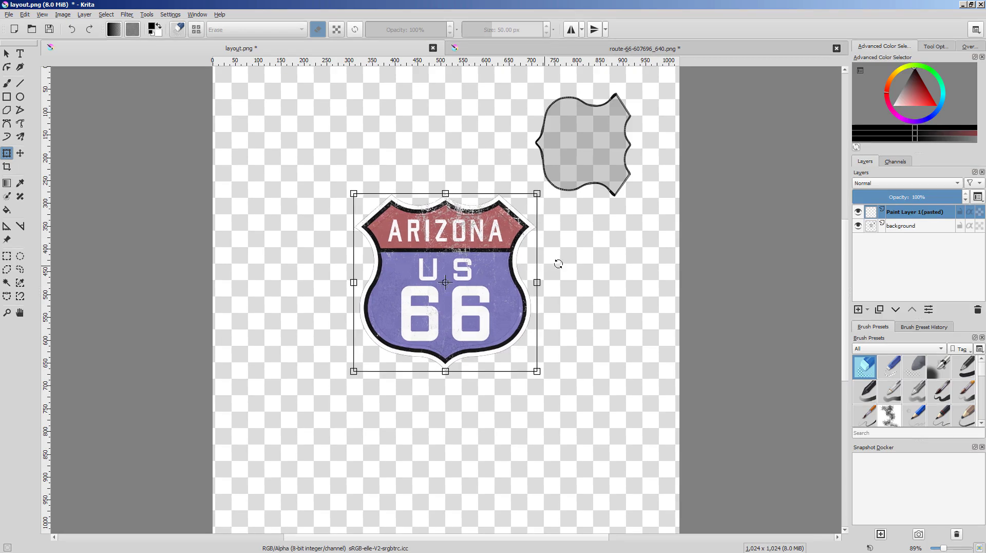
drag(537, 195, 526, 216)
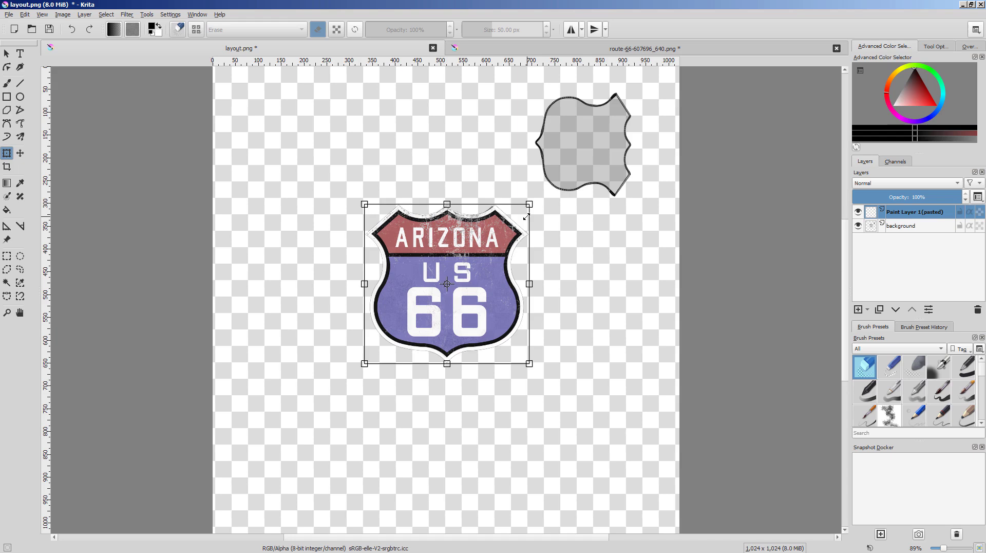
click(858, 226)
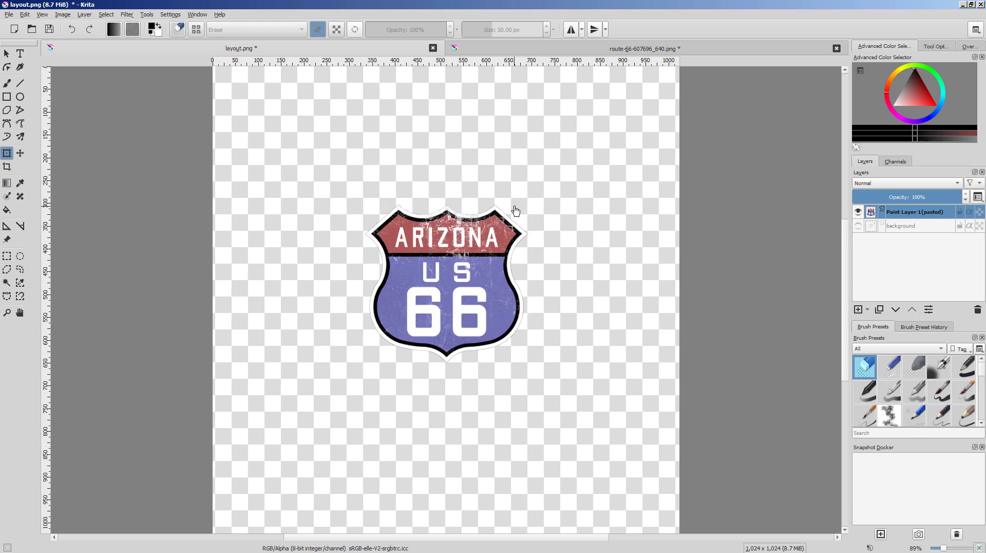
key(ctrl+s)
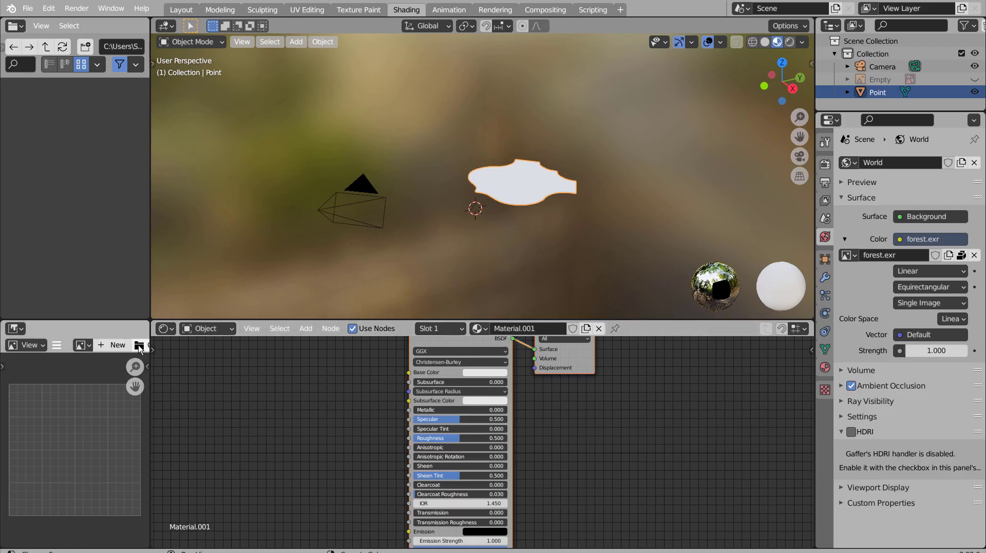
Load layout.png as an image texture node feeding the shield material's Base Color
click(139, 344)
double_click(374, 139)
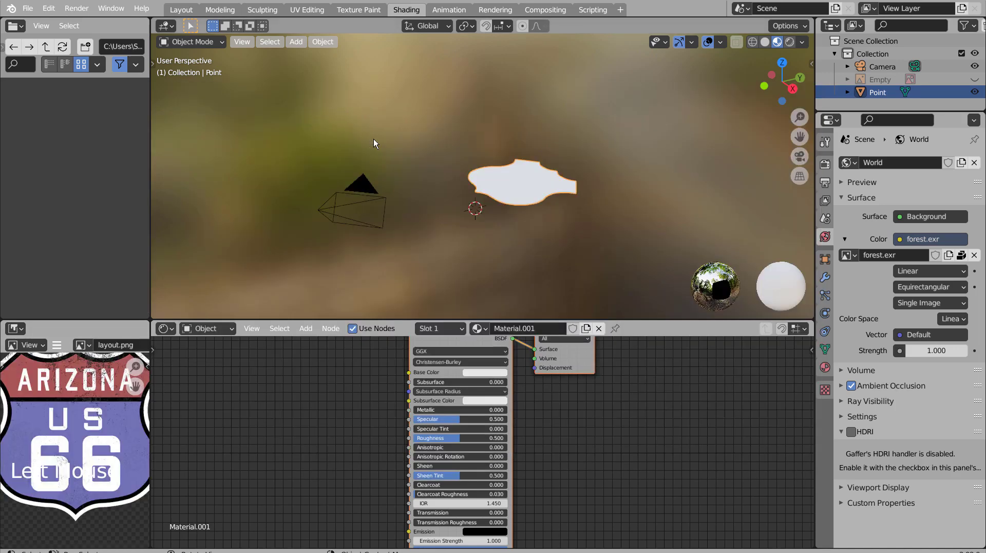
drag(172, 380, 254, 403)
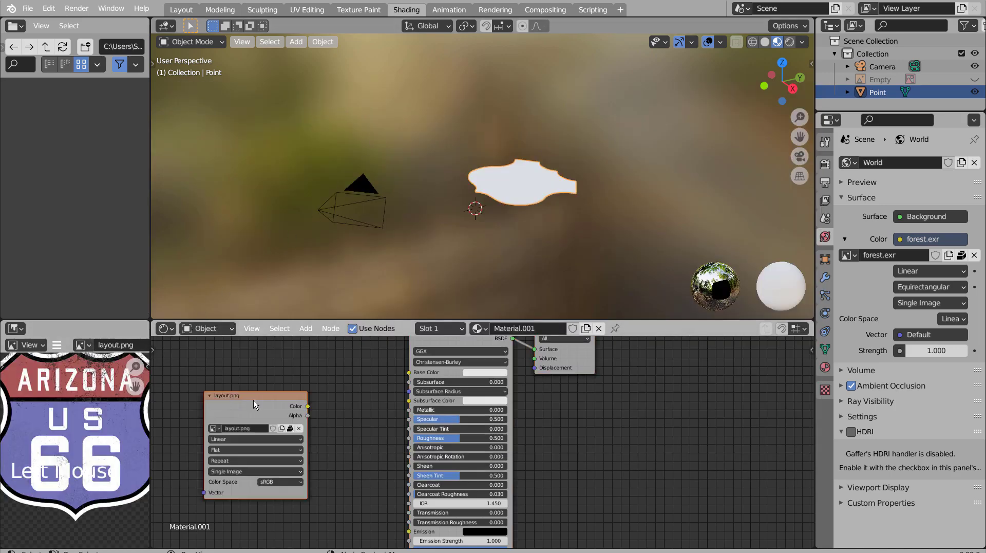
drag(408, 371, 408, 372)
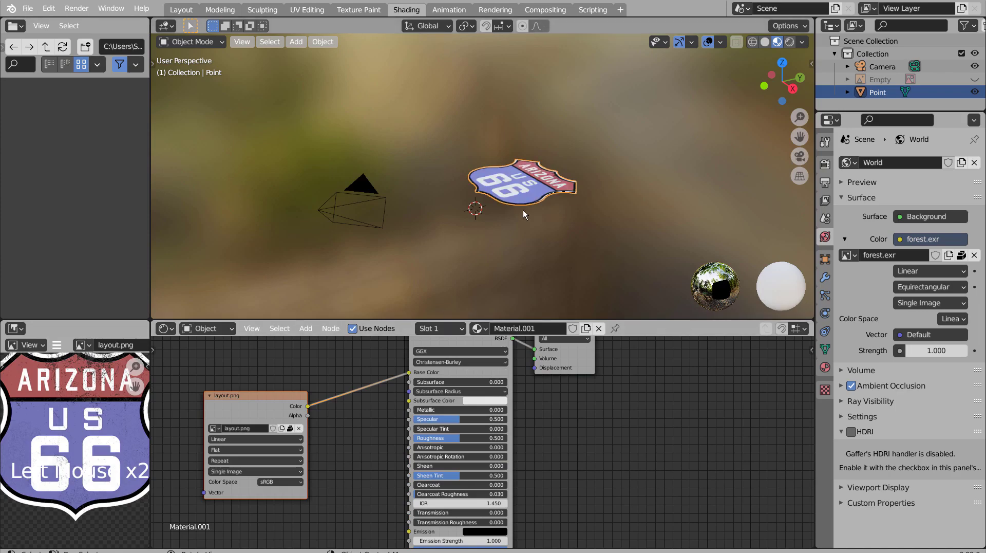
middle_drag(523, 210, 669, 223)
scroll(550, 218, up, 6)
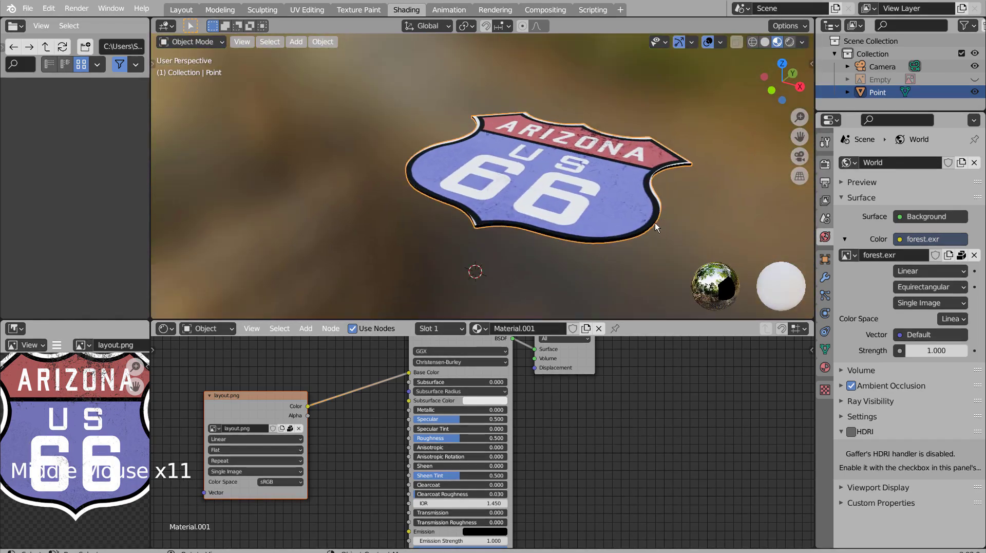
click(187, 11)
Switch to material preview and rotate the sign 90° about X so it stands upright
click(778, 42)
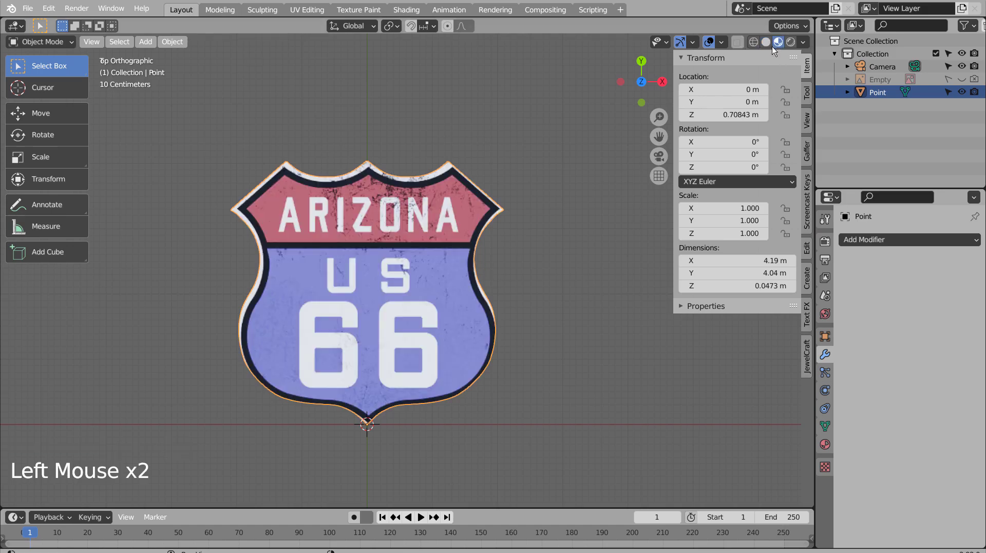
click(597, 231)
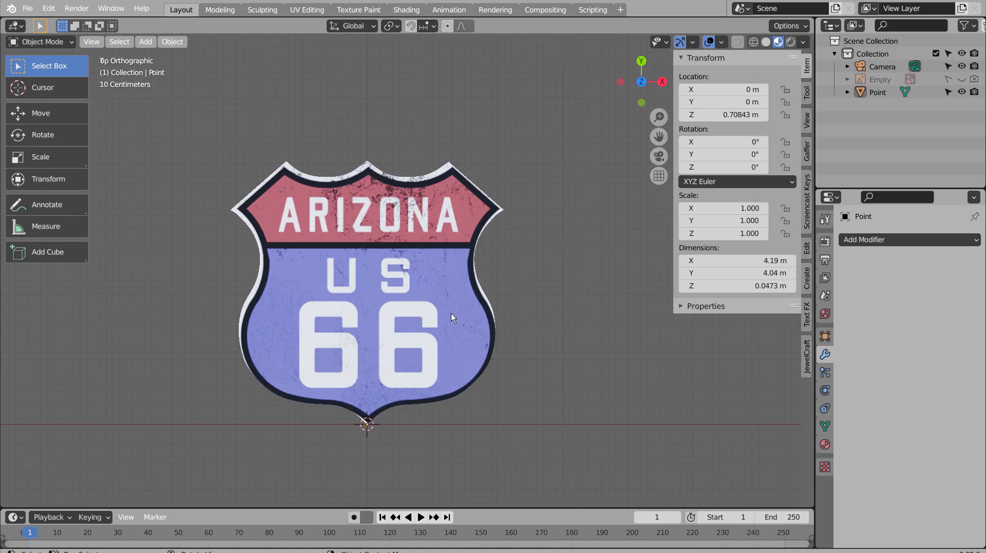
key(r)
key(x)
click(390, 235)
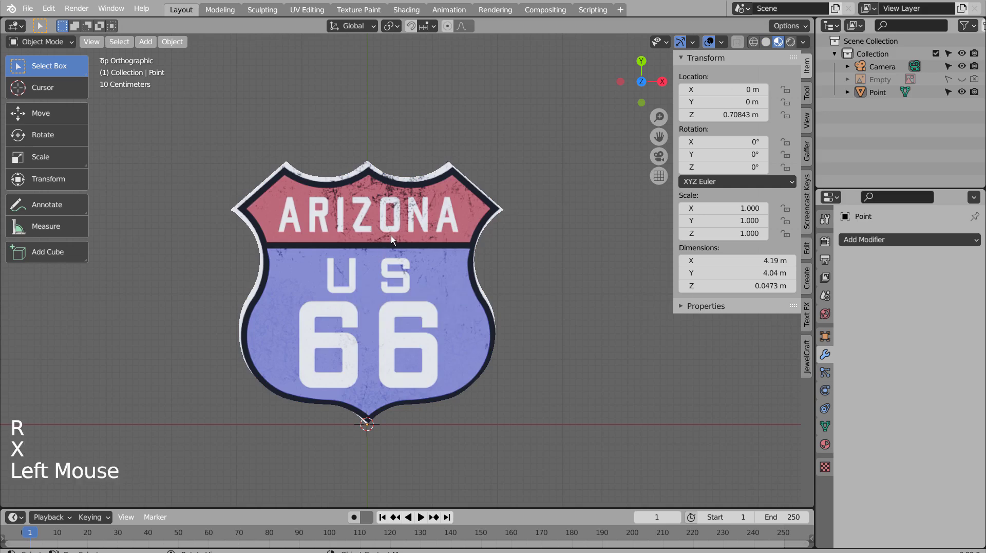
key(r)
key(x)
key(9)
key(0)
key(Return)
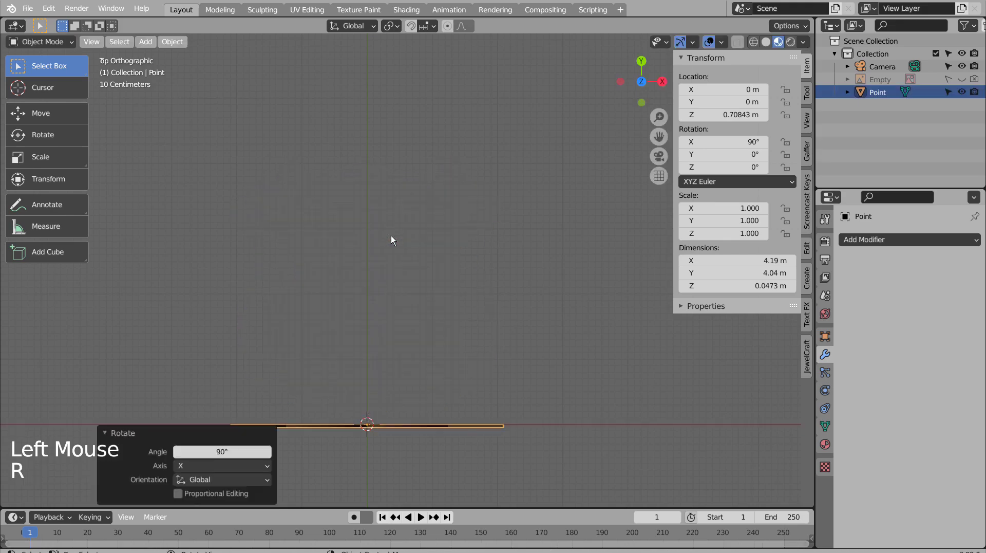
Orbit to a perspective view and enter Edit Mode on the sign's mesh
middle_drag(456, 358, 206, 189)
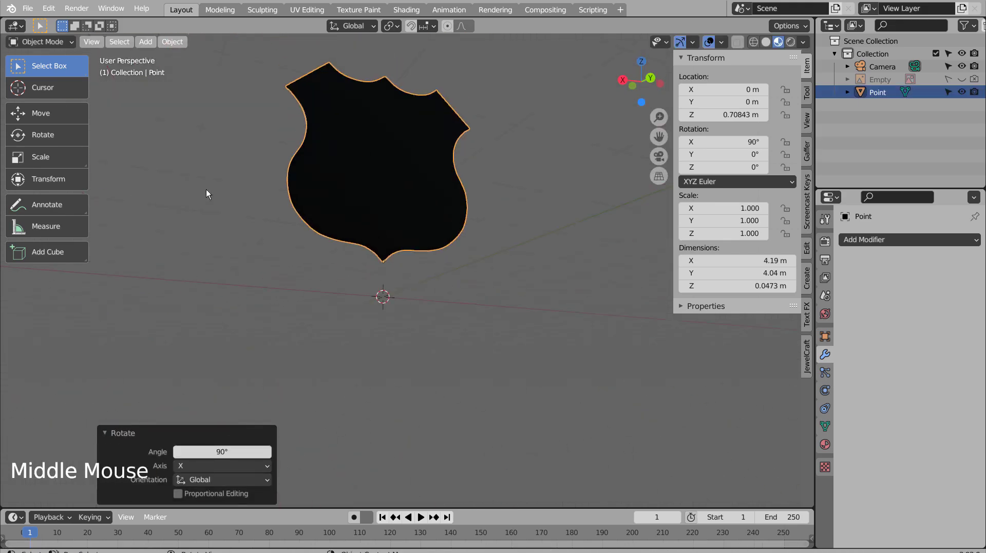
middle_drag(373, 191, 662, 286)
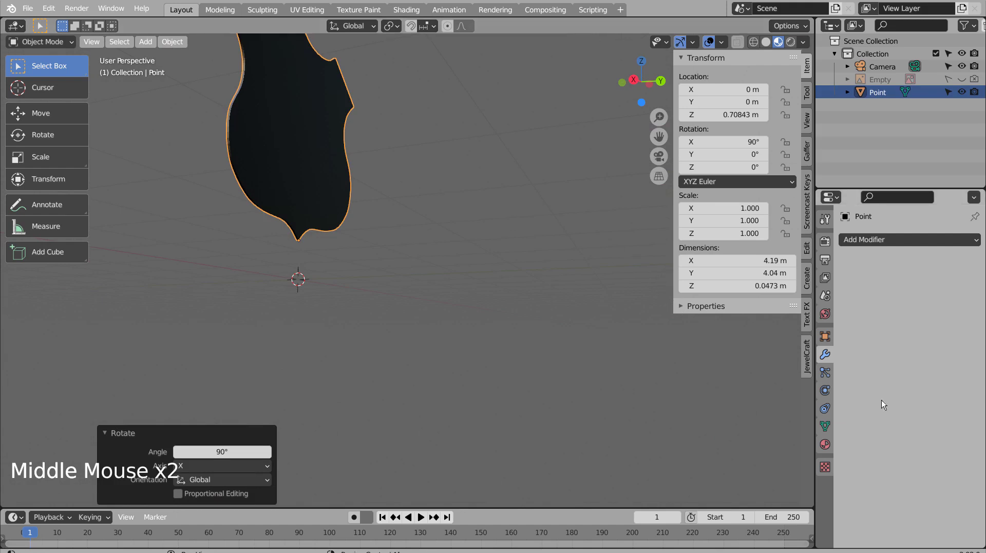
key(Tab)
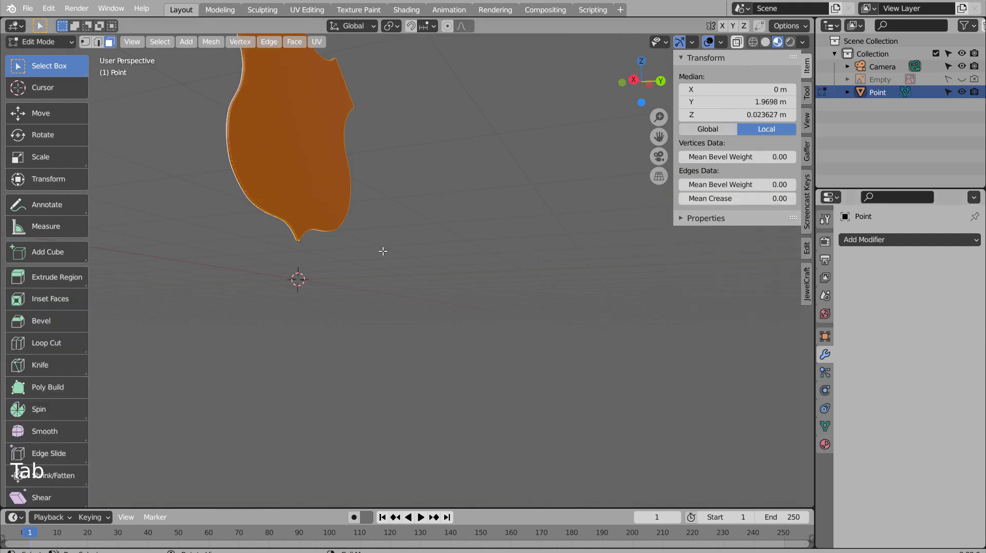
Select the sign's back and edge faces by picking the front face and inverting the selection
middle_drag(383, 248, 368, 274)
click(293, 150)
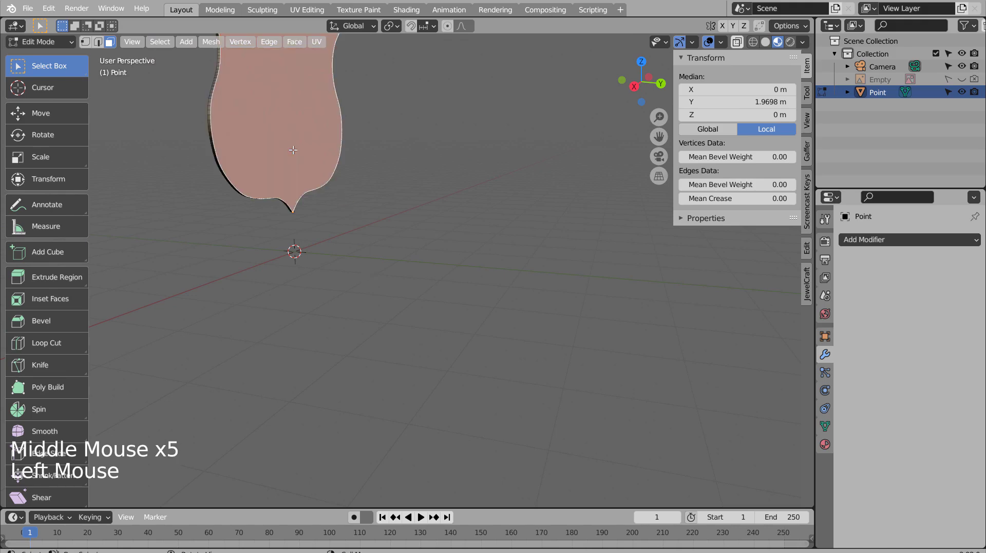
middle_drag(293, 149, 361, 161)
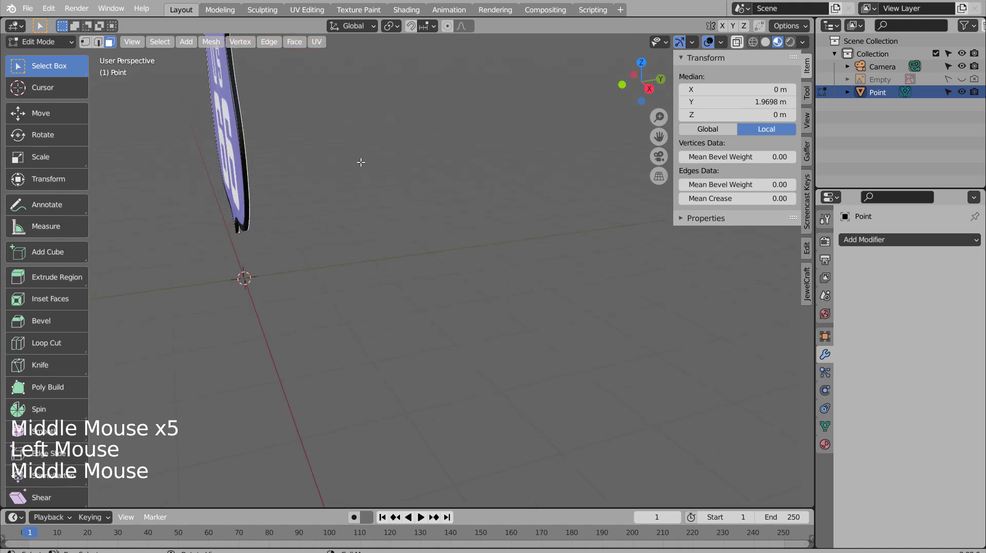
click(230, 157)
click(160, 41)
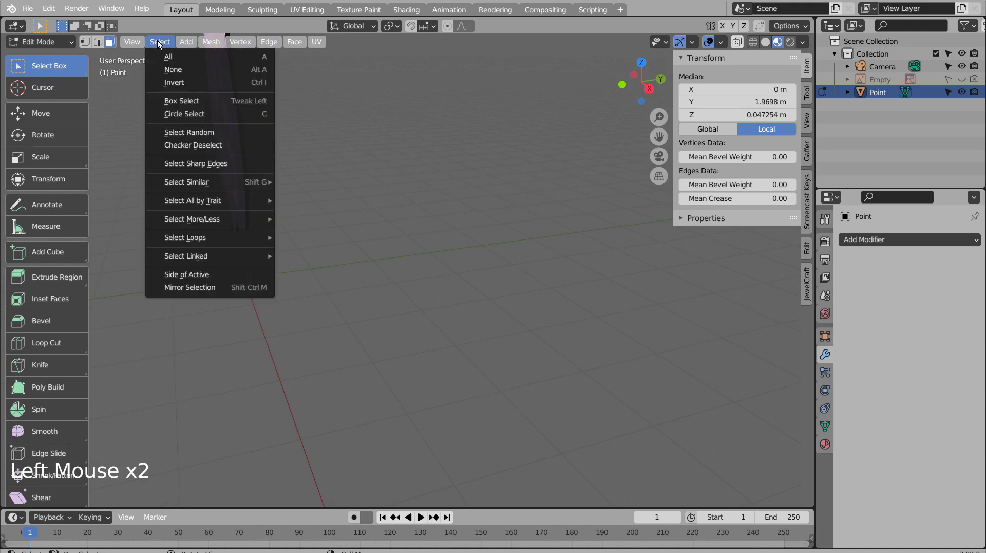
click(166, 85)
middle_drag(169, 103, 449, 260)
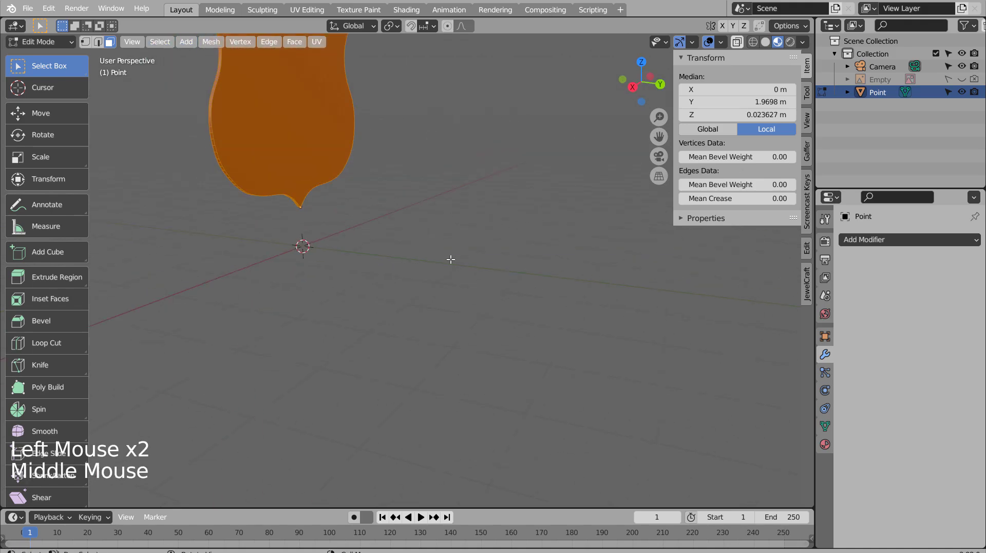
Add dark grey Material.002 with Metallic 0.884, assign it to those faces, and exit Edit Mode
click(824, 444)
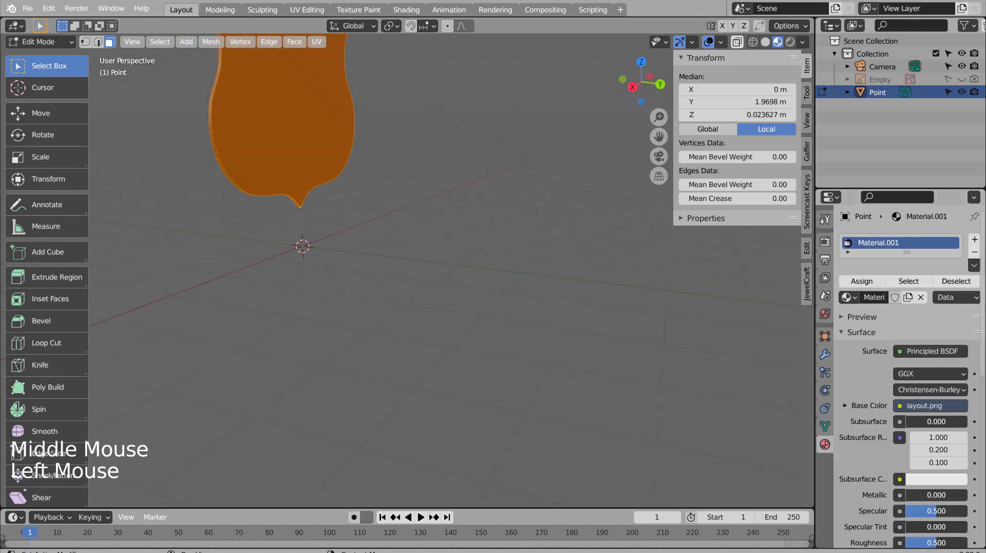
click(975, 240)
click(899, 326)
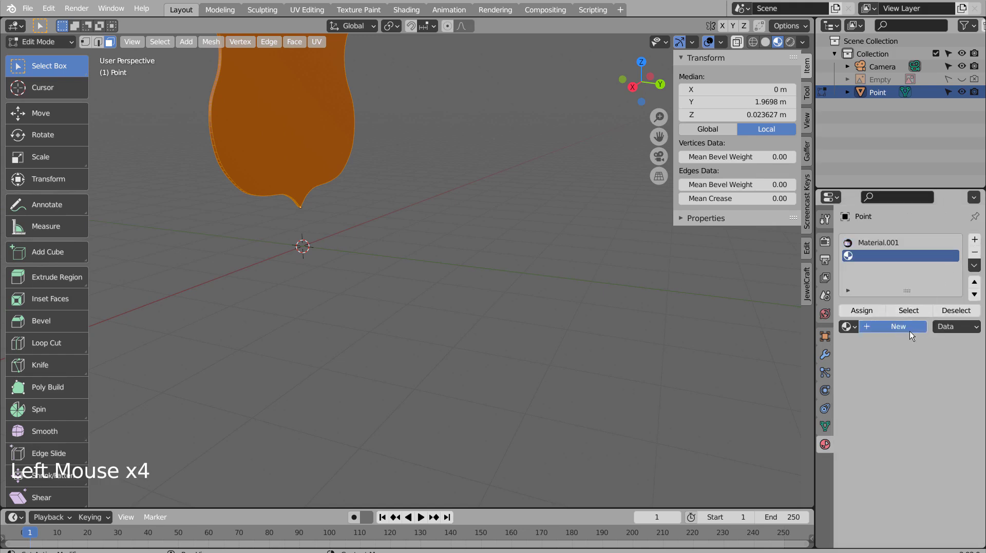
click(940, 439)
scroll(941, 439, down, 3)
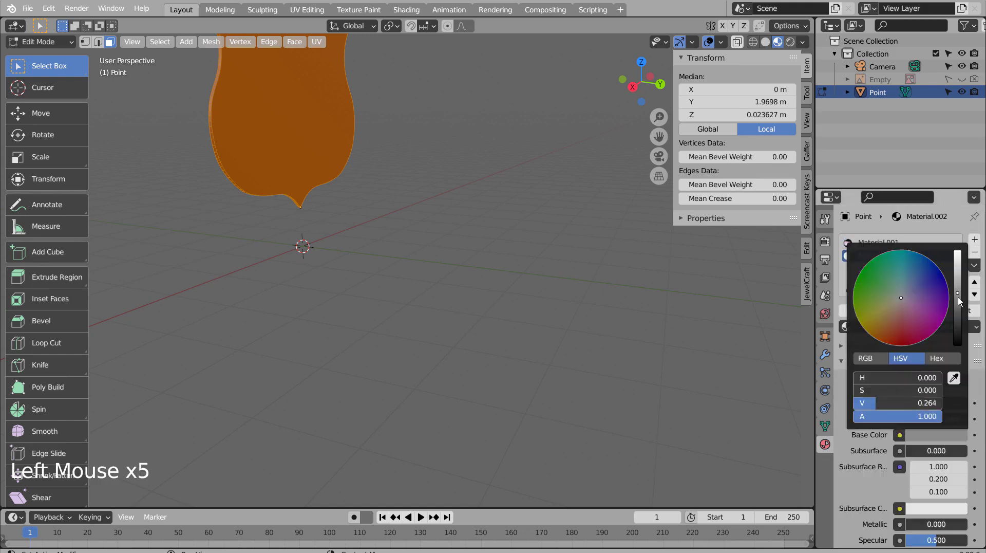
drag(924, 524, 957, 524)
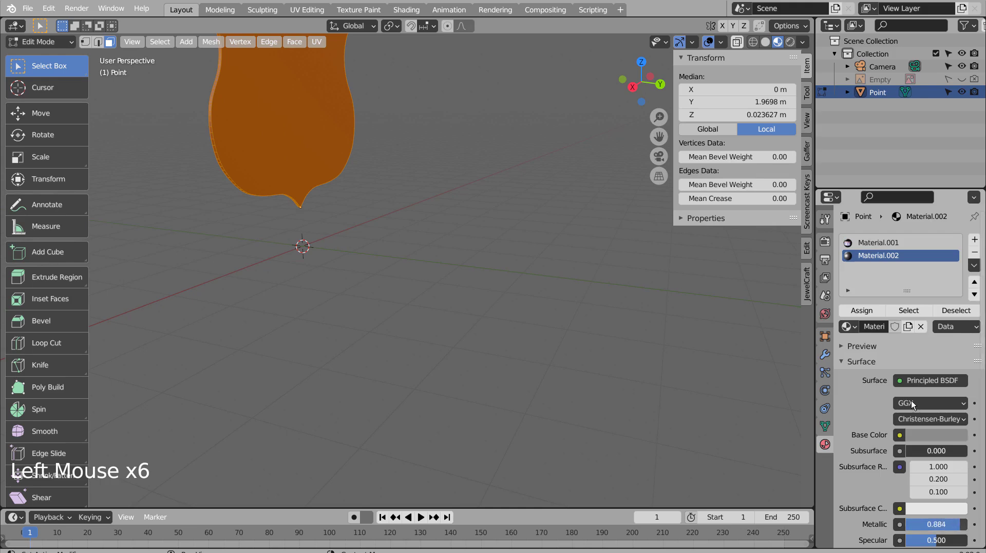
click(862, 311)
key(Tab)
Try smooth shading on the sign, then undo it
middle_drag(435, 278, 535, 260)
right_drag(309, 84, 303, 81)
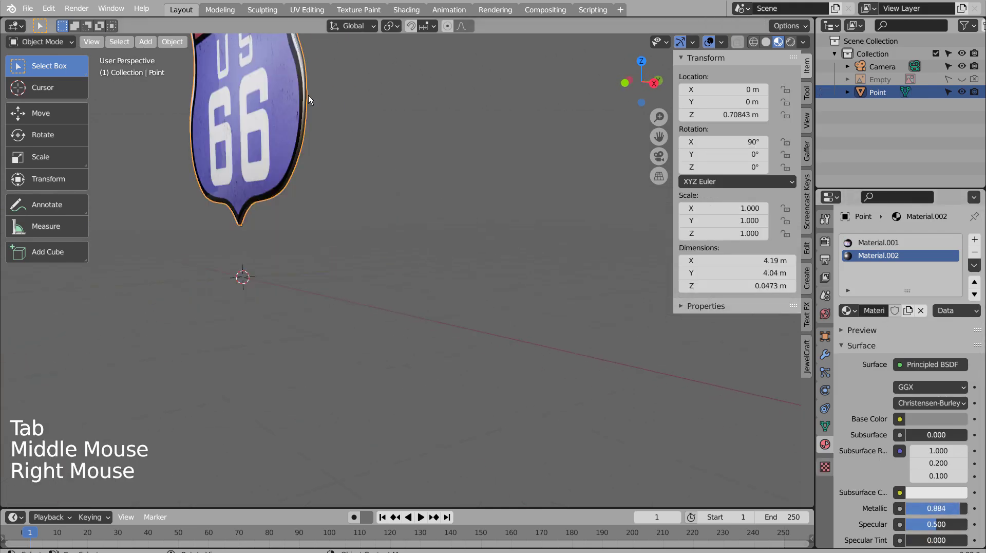
mouse_move(339, 140)
middle_down()
mouse_move(405, 121)
mouse_move(441, 308)
mouse_move(467, 276)
mouse_move(560, 289)
mouse_move(443, 295)
middle_up()
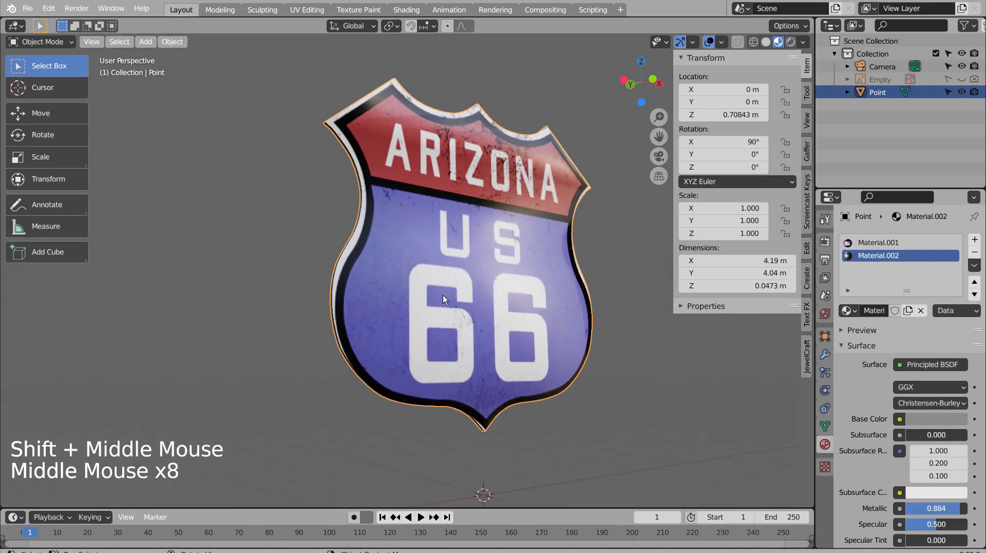
key(ctrl+z)
middle_drag(566, 328, 491, 309)
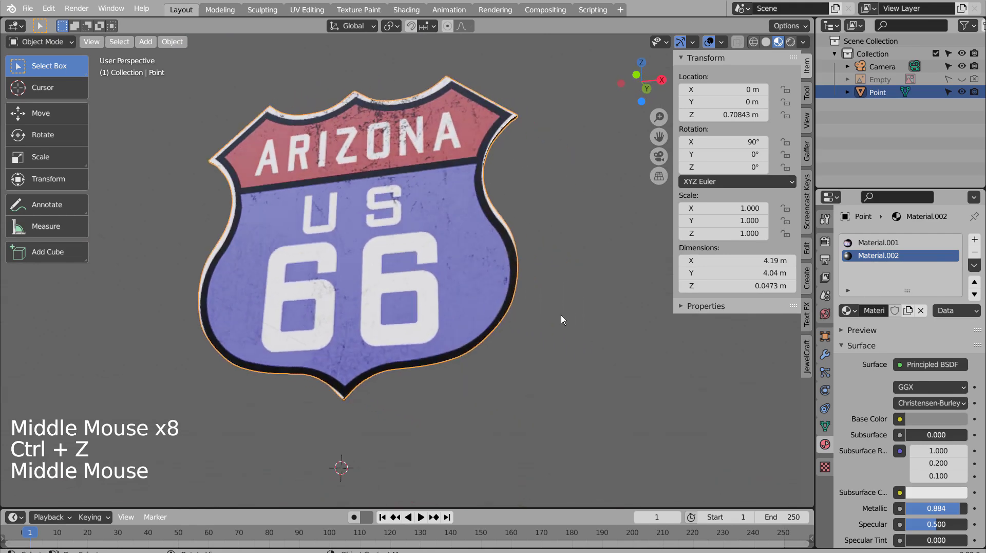
middle_drag(561, 315, 515, 356)
Deselect the sign and bring up the Add menu for a new mesh
click(516, 355)
scroll(515, 356, down, 9)
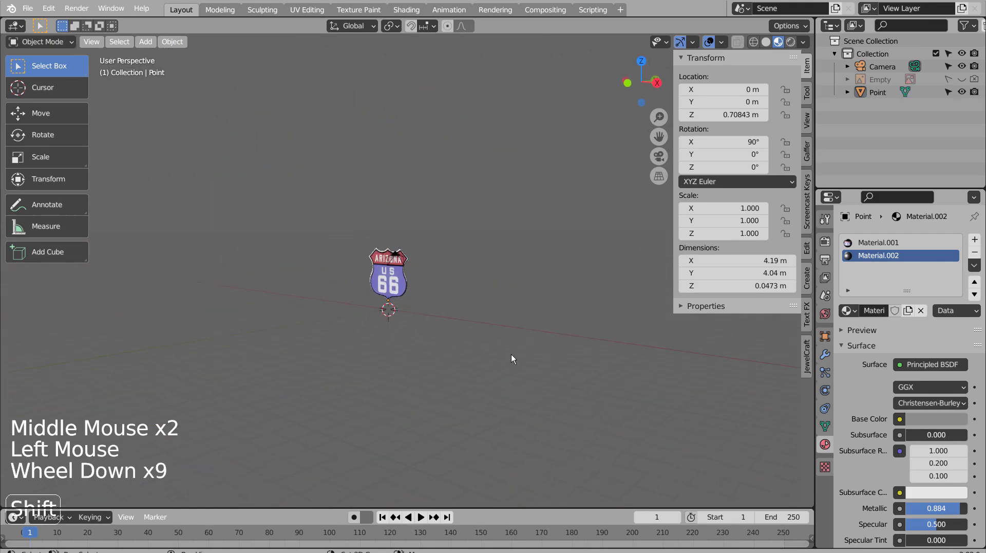
key(shift+a)
mouse_move(501, 280)
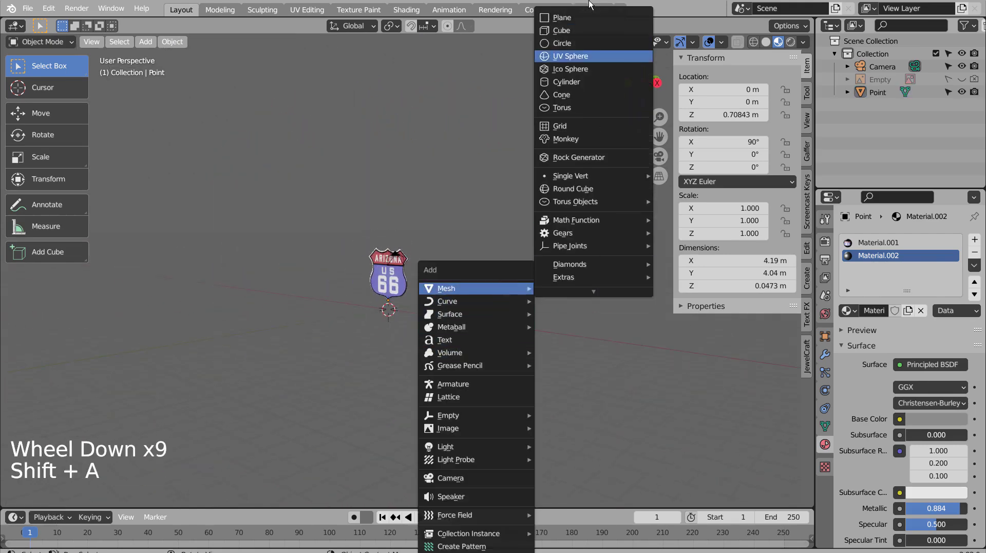
Add a cylinder, shrink it, and stretch it vertically into a pole
click(587, 80)
key(s)
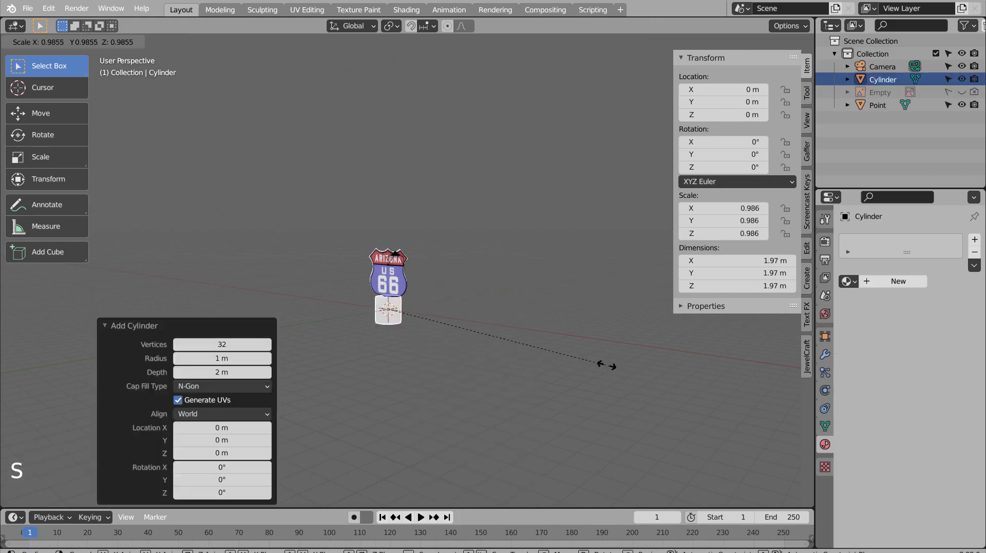
click(416, 331)
key(s)
key(z)
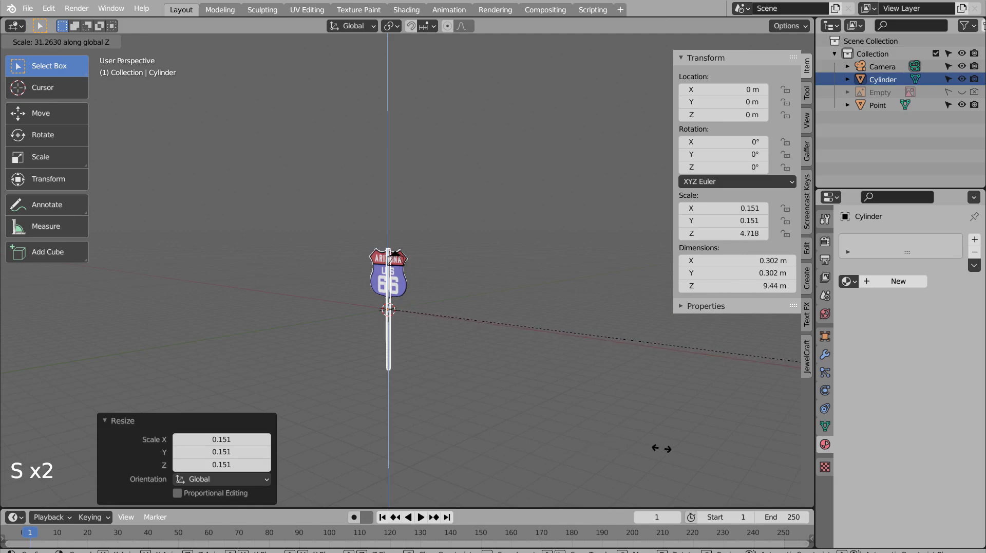
click(756, 471)
Slim the pole further and stretch it to 10.5 m tall
scroll(527, 366, up, 4)
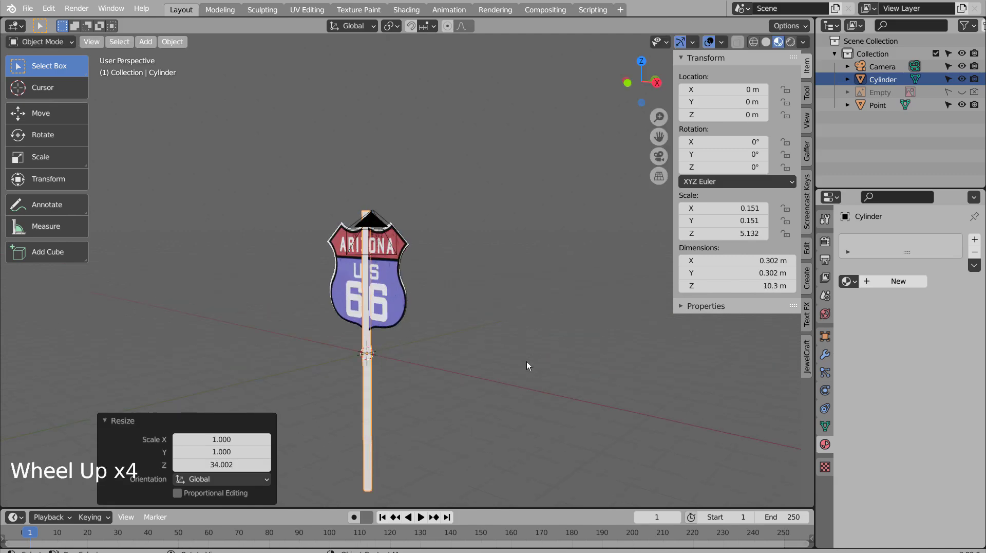
key(s)
click(483, 366)
key(s)
key(z)
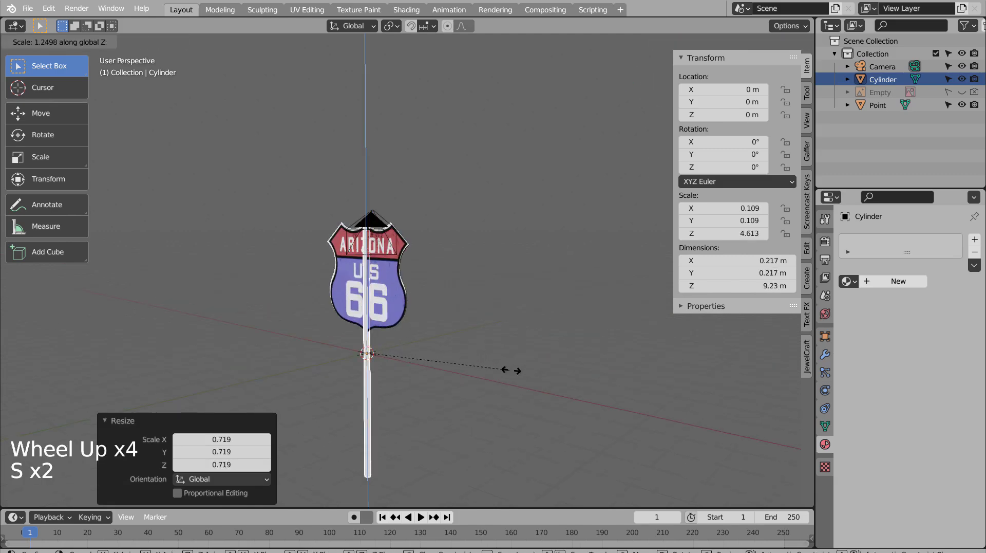
click(529, 371)
From the side view, move the pole back to Y 0.14356 m behind the sign
key(KP_Decimal)
key(KP_3)
key(g)
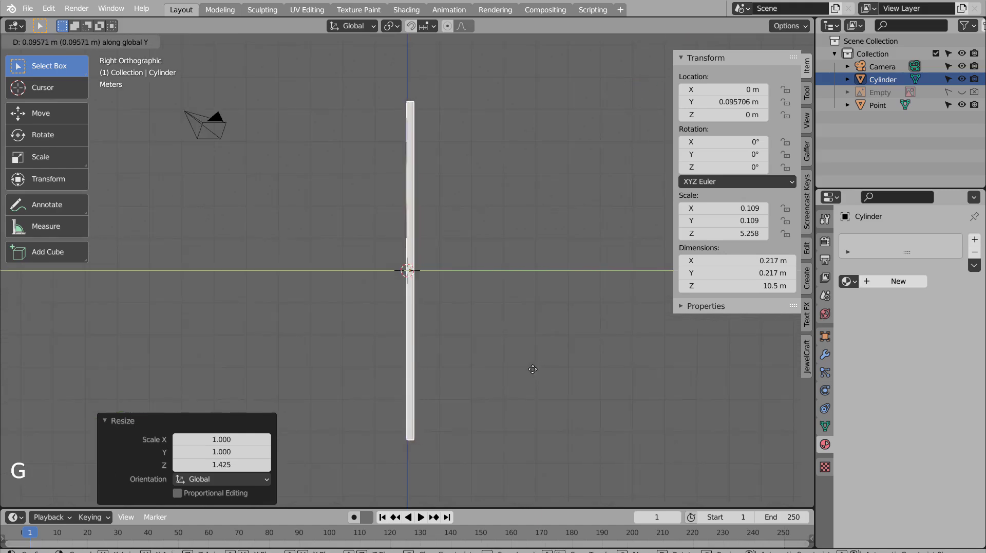
click(534, 368)
Deselect the pole and orbit to an angled view of the sign
middle_drag(534, 368, 449, 259)
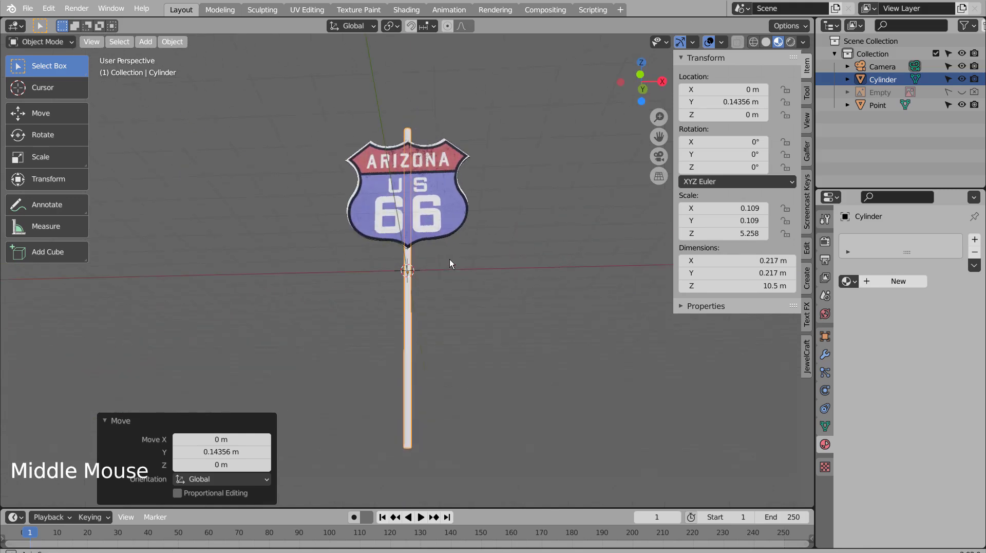
click(449, 258)
middle_drag(466, 307, 462, 414)
middle_click(447, 317)
middle_click(451, 321)
middle_click(455, 326)
scroll(466, 380, up, 5)
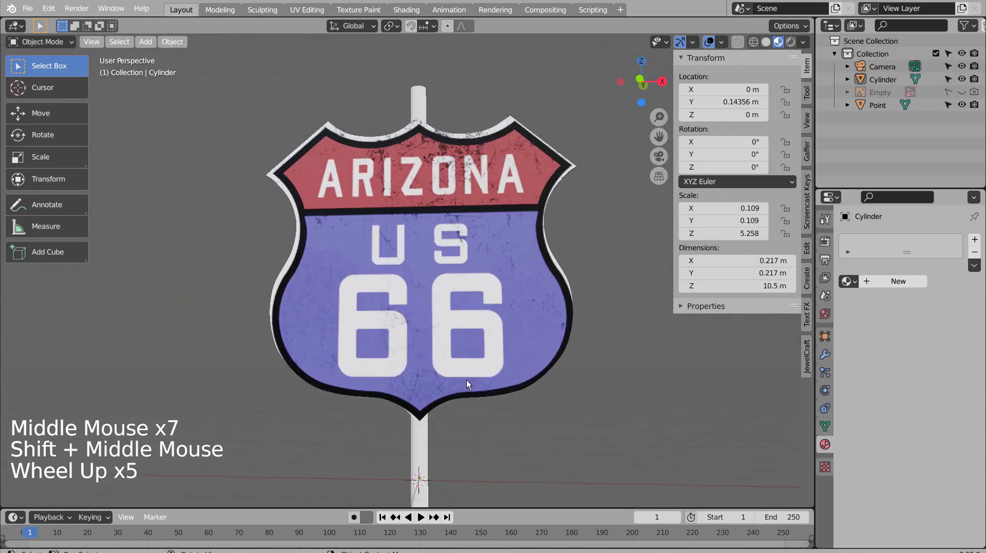
middle_drag(466, 380, 460, 337)
middle_drag(478, 348, 476, 351)
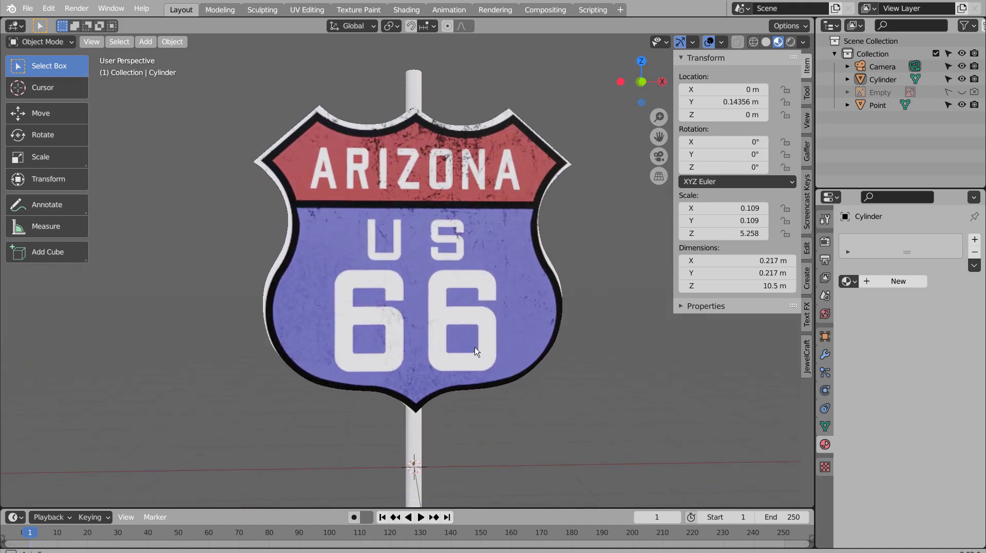
Select the sign and orbit from the front view to a slightly low angle
click(476, 353)
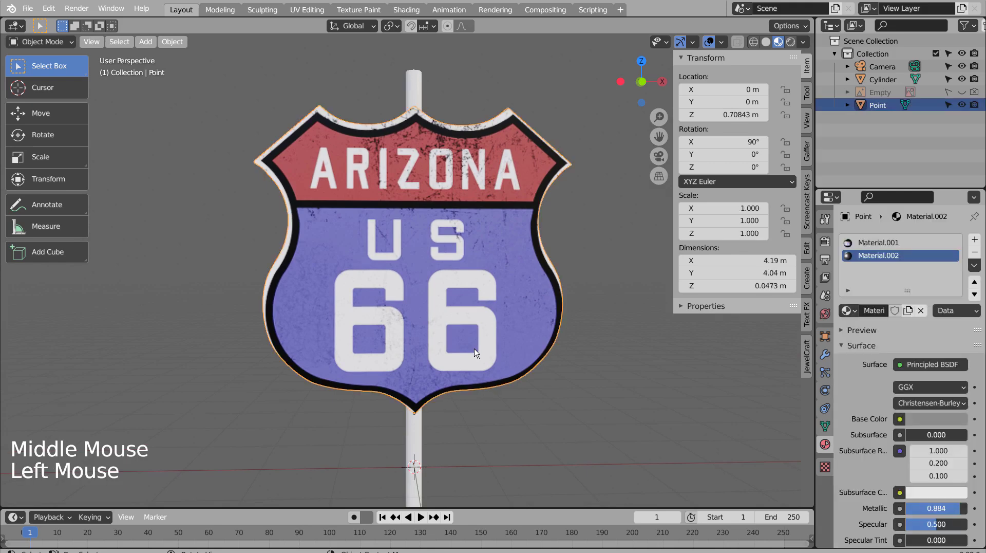
key(KP_1)
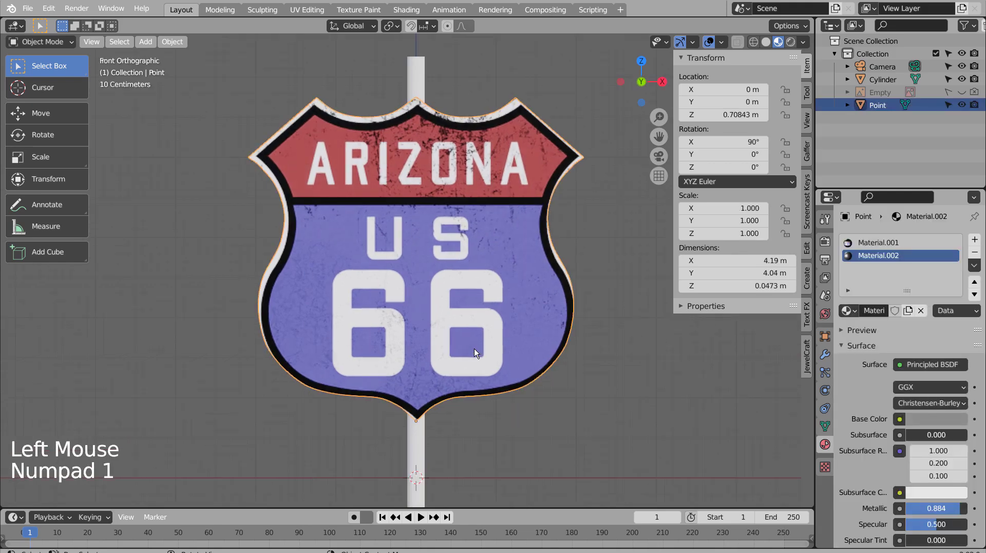
middle_drag(531, 390, 466, 353)
scroll(464, 344, down, 3)
middle_click(467, 353)
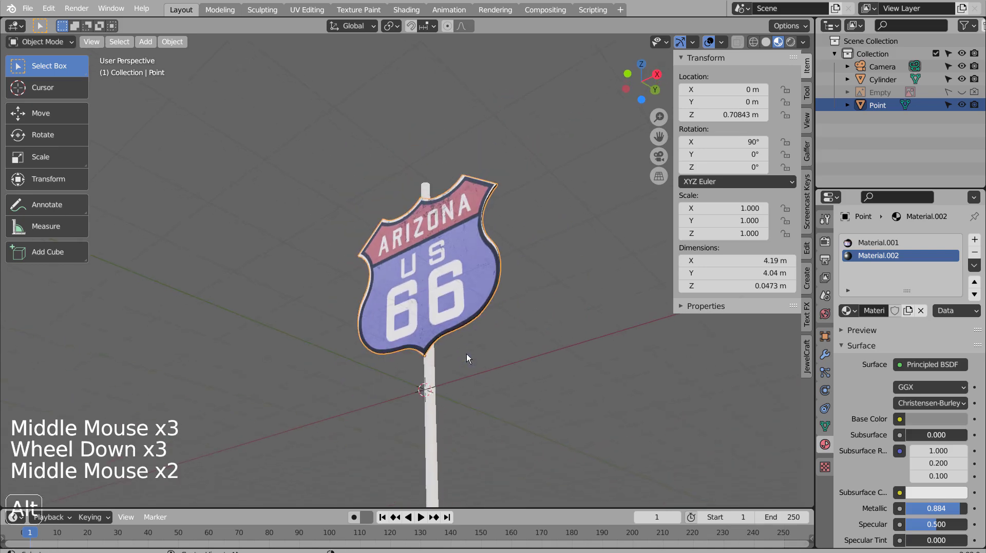
Align the camera to this view and fine-tune its distance with walk navigation
key(ctrl+alt+KP_0)
key(shift+grave)
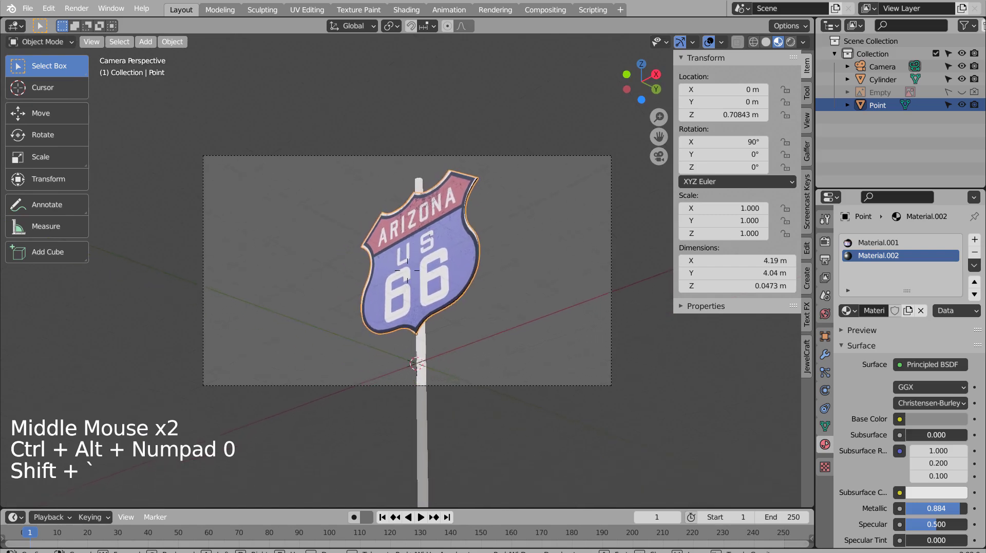
key(s)
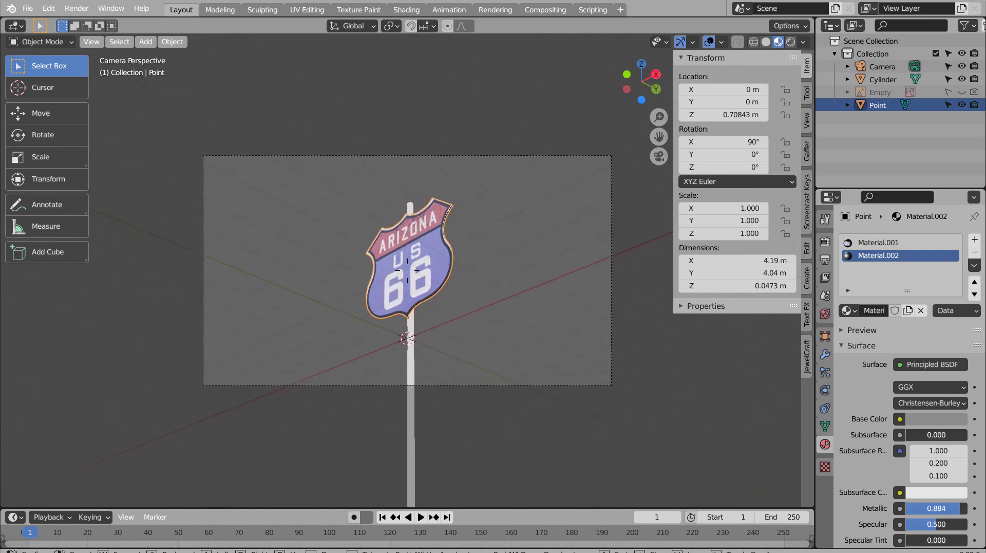
key(w)
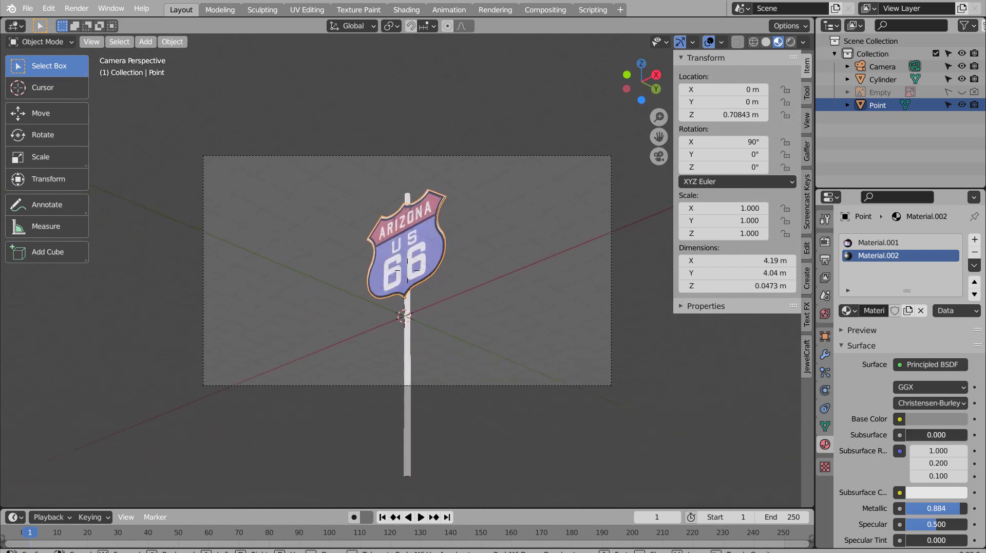
key(Return)
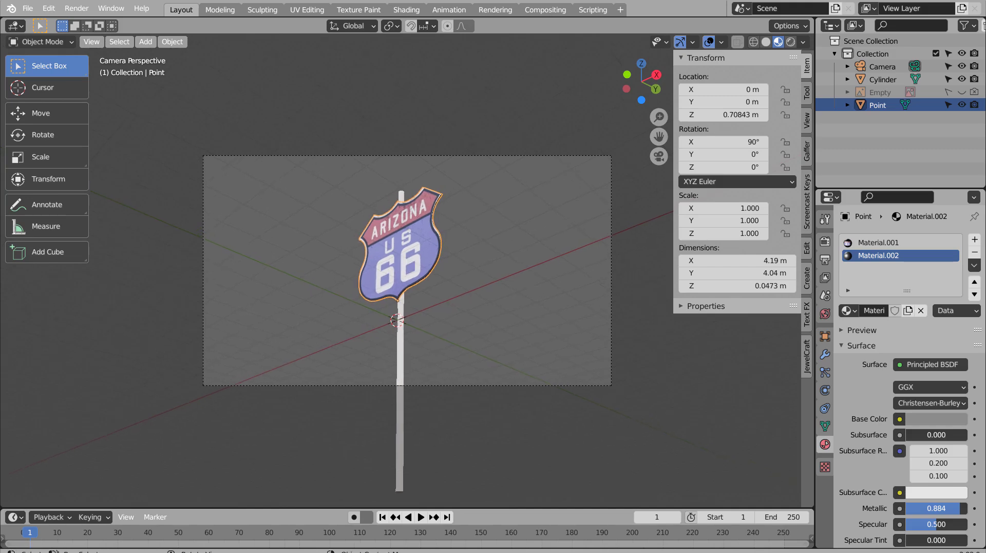
click(401, 318)
Create Material.003 for the pole: white base colour, Metallic 0.909, Roughness 0.269
click(898, 281)
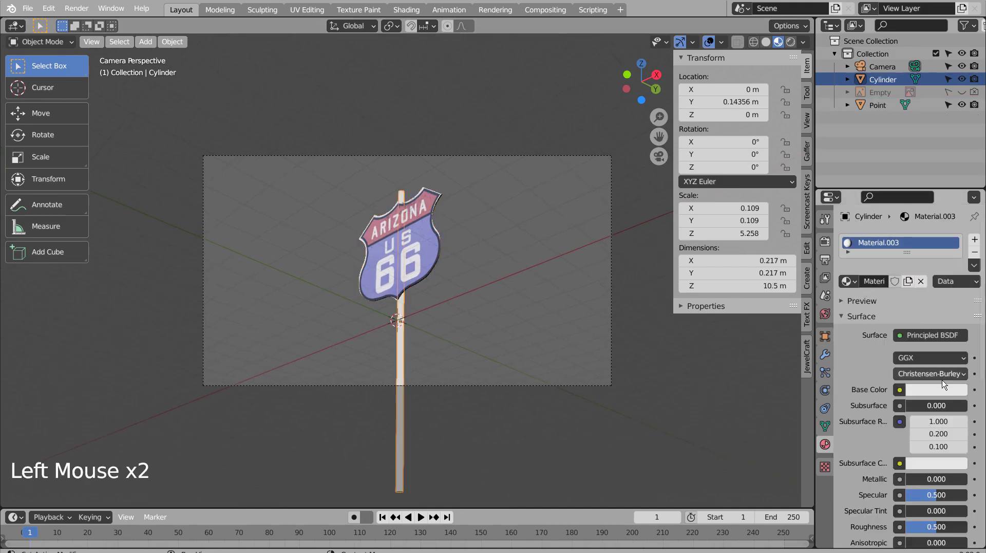
click(936, 389)
drag(955, 221, 957, 206)
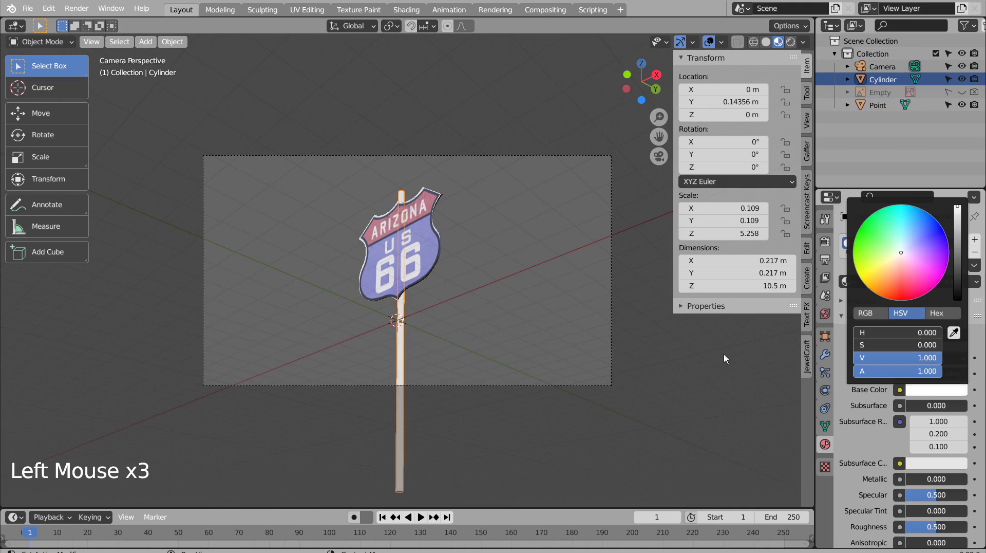
drag(919, 479, 961, 479)
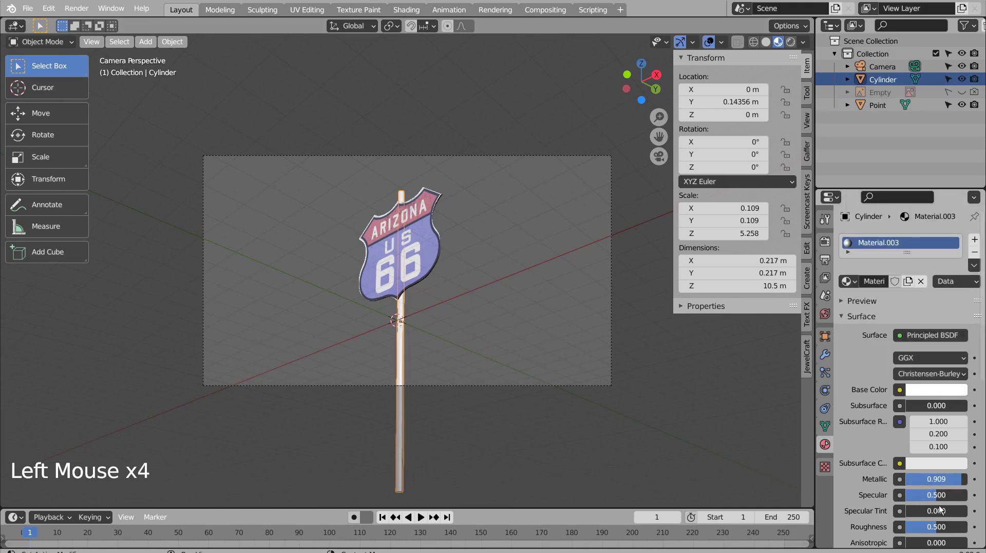
drag(940, 526, 920, 526)
click(511, 333)
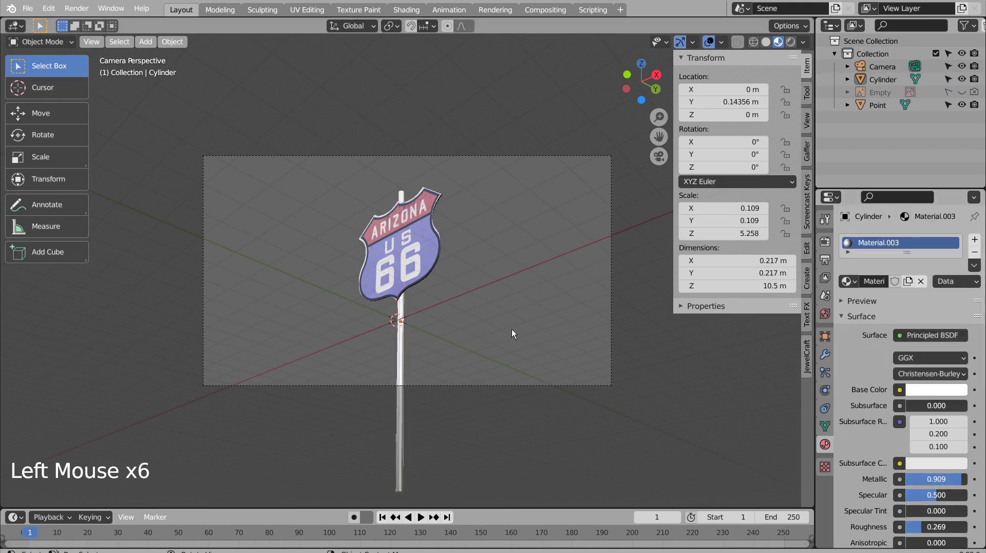
click(541, 315)
Replace the world's forest.exr background colour with a Nishita Sky Texture
click(825, 314)
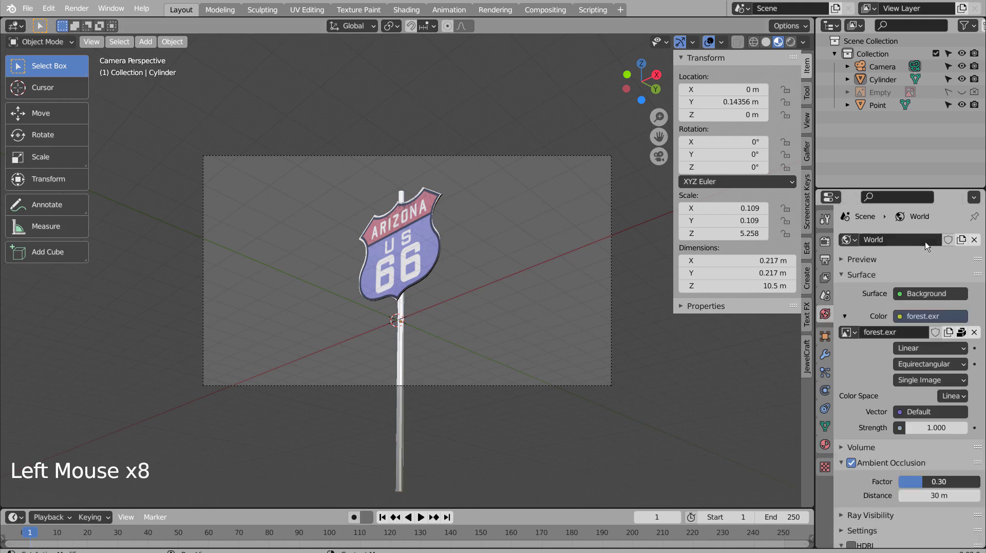
click(901, 315)
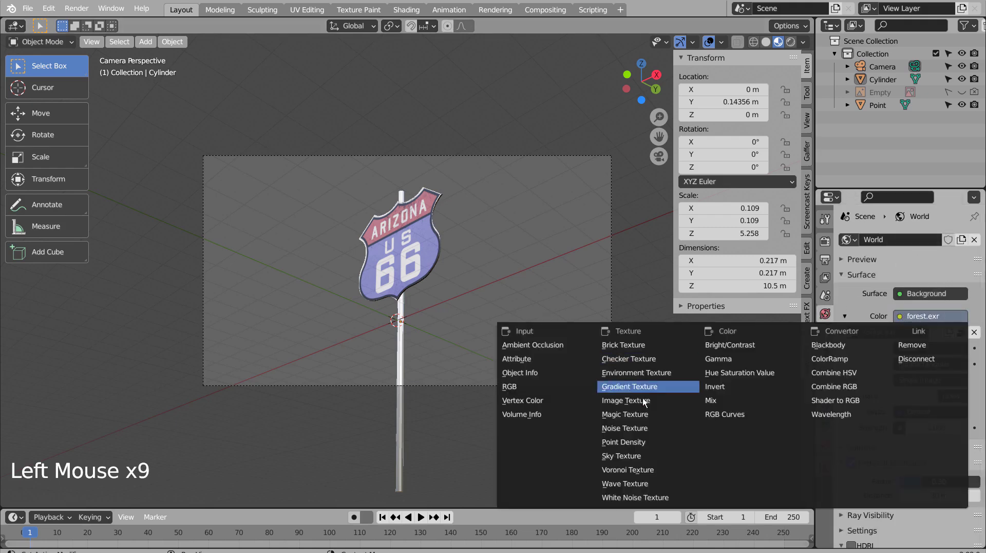
click(626, 454)
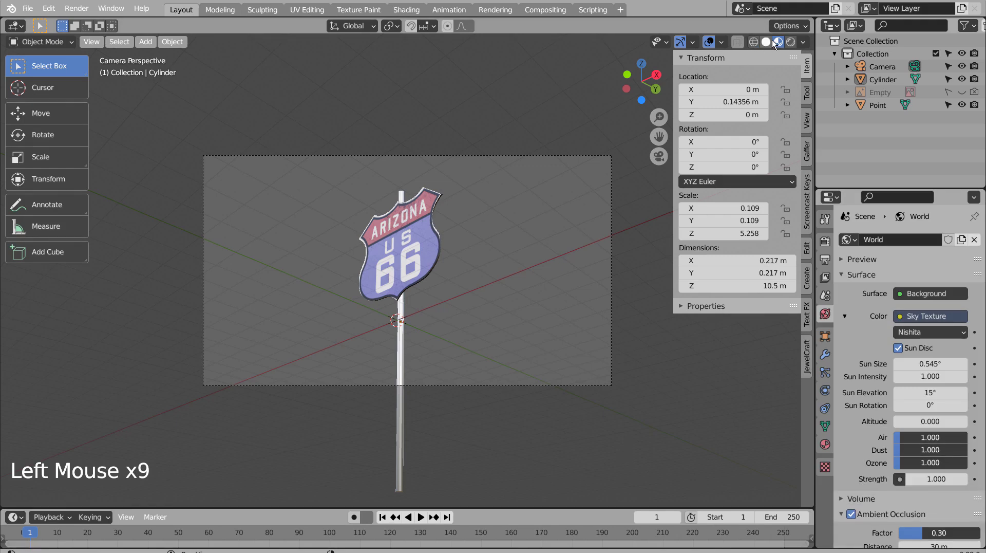
Review the render settings and switch the viewport to Rendered shading
click(826, 241)
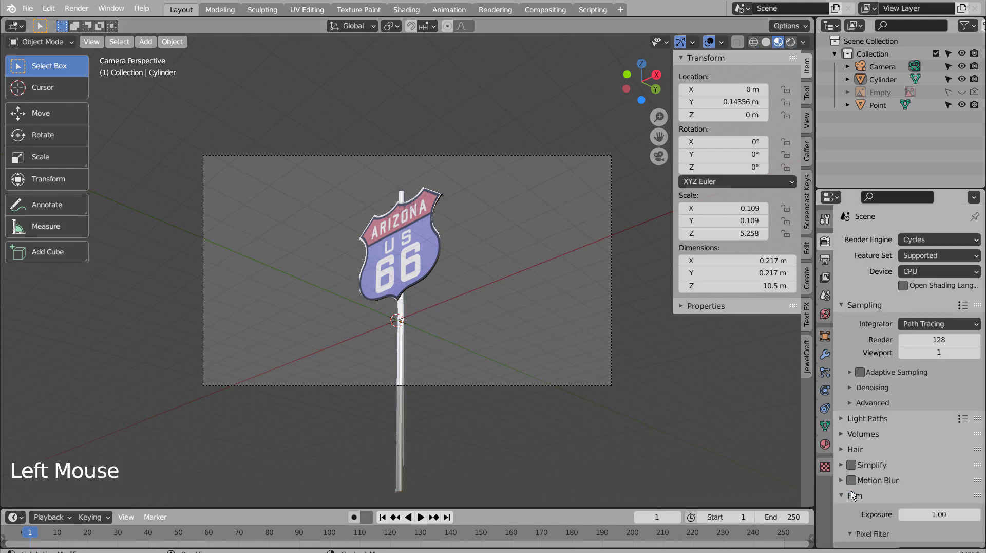
scroll(852, 495, down, 4)
click(860, 503)
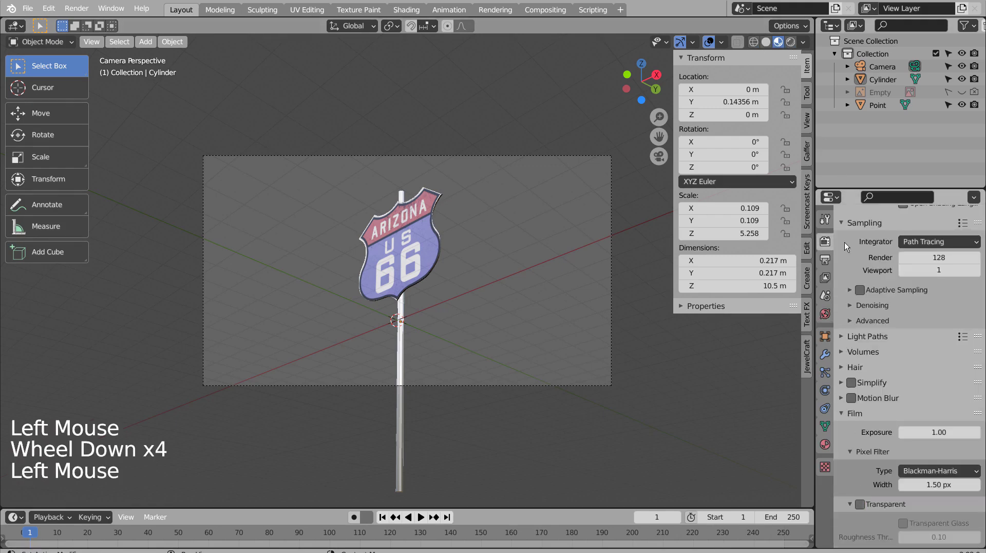
scroll(829, 260, up, 6)
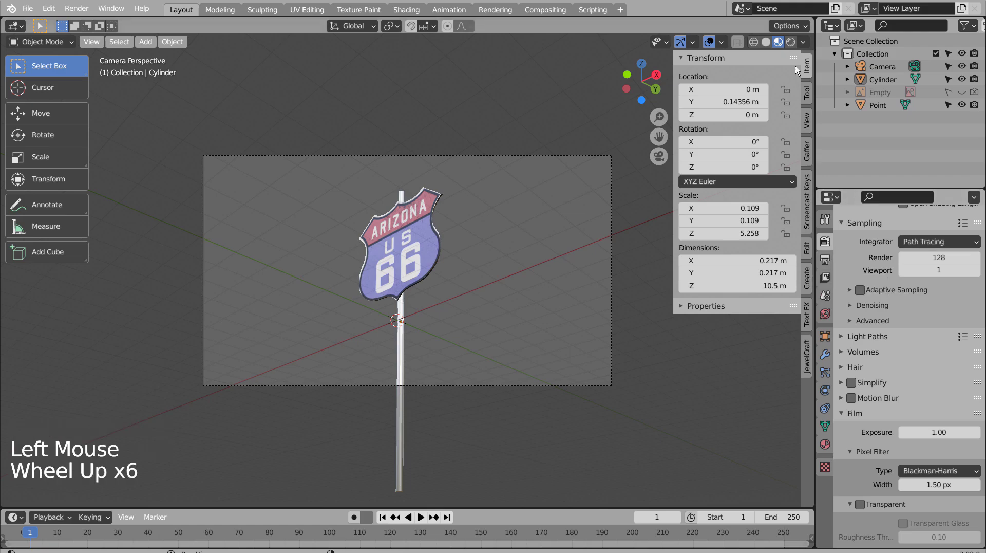
click(790, 42)
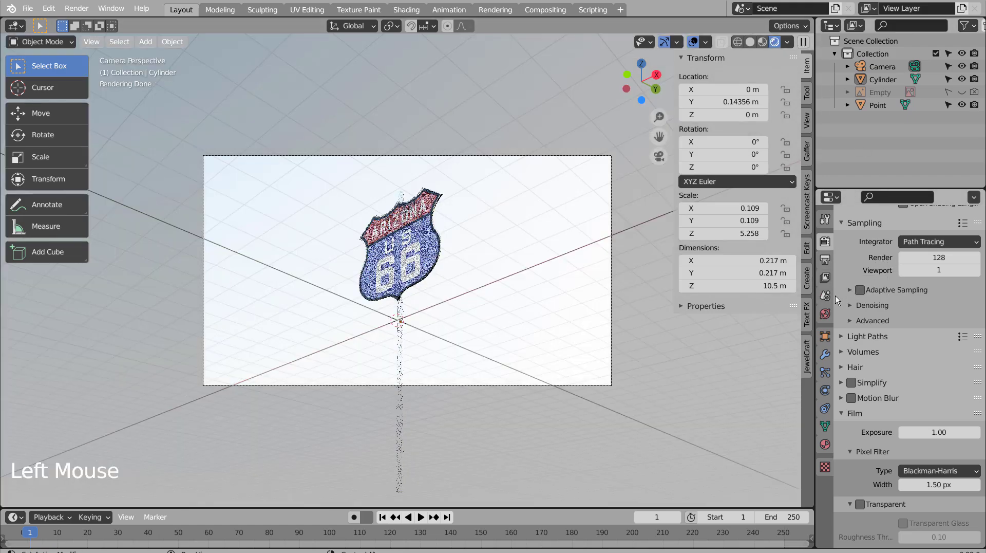
Adjust the sky altitude and try sun rotations of 90° and then 180°
click(825, 313)
click(930, 323)
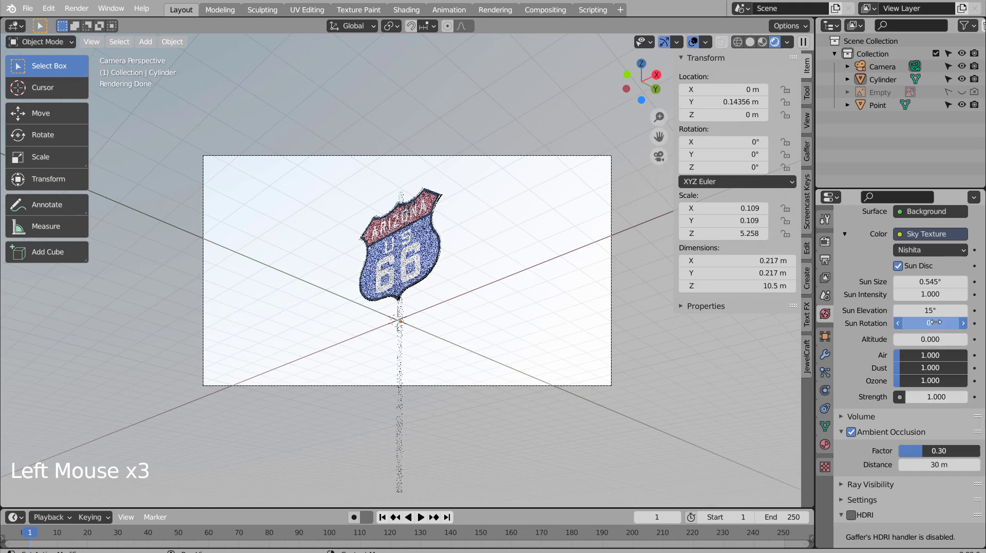
mouse_move(929, 339)
mouse_down()
mouse_move(955, 338)
mouse_move(922, 338)
mouse_up()
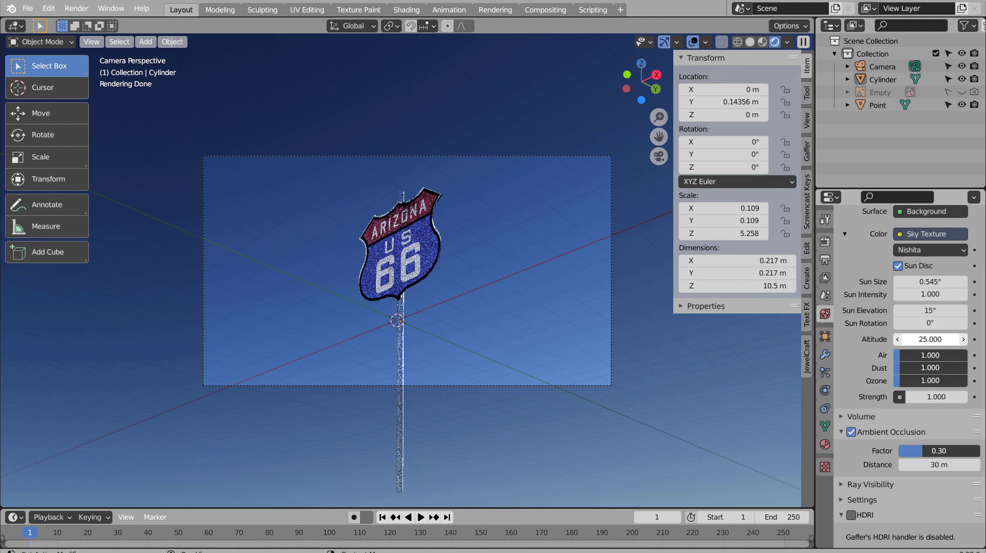
click(930, 323)
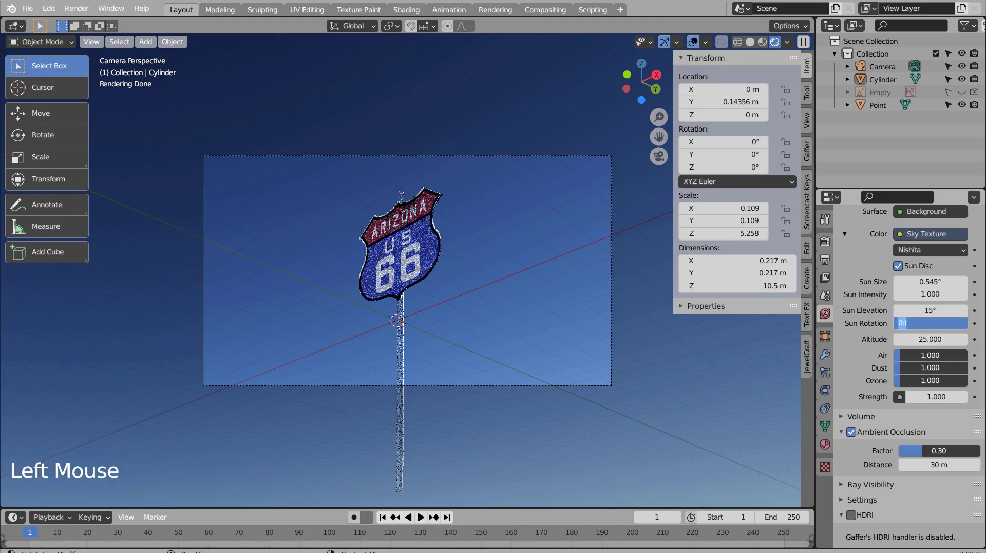
text(90)
key(Return)
double_click(930, 322)
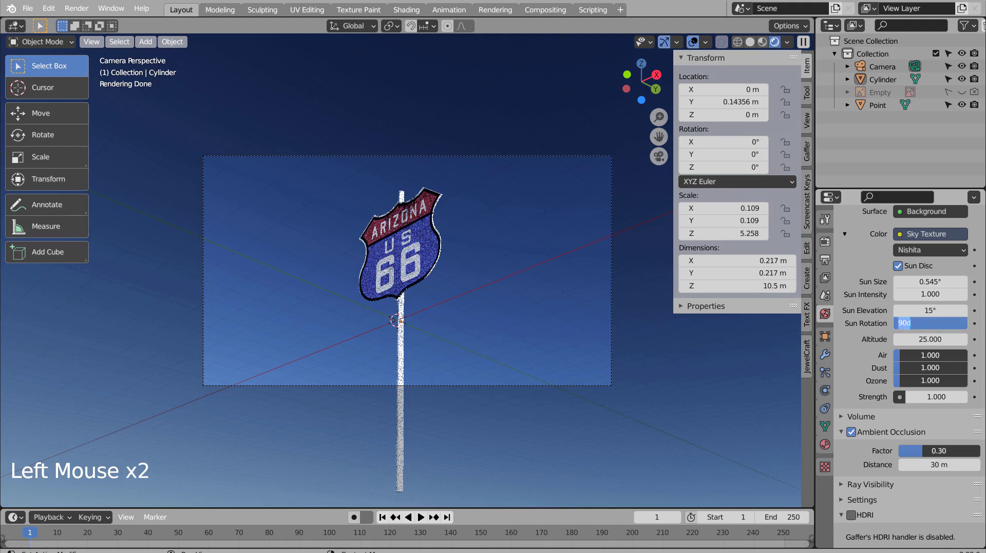
text(180)
key(Return)
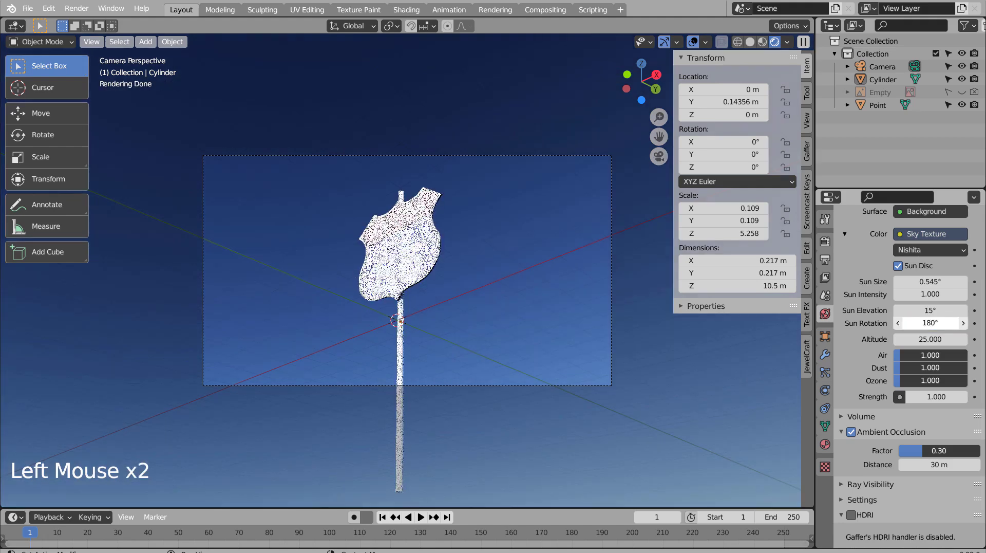
Set the Nishita sky Strength to 0.1
click(930, 396)
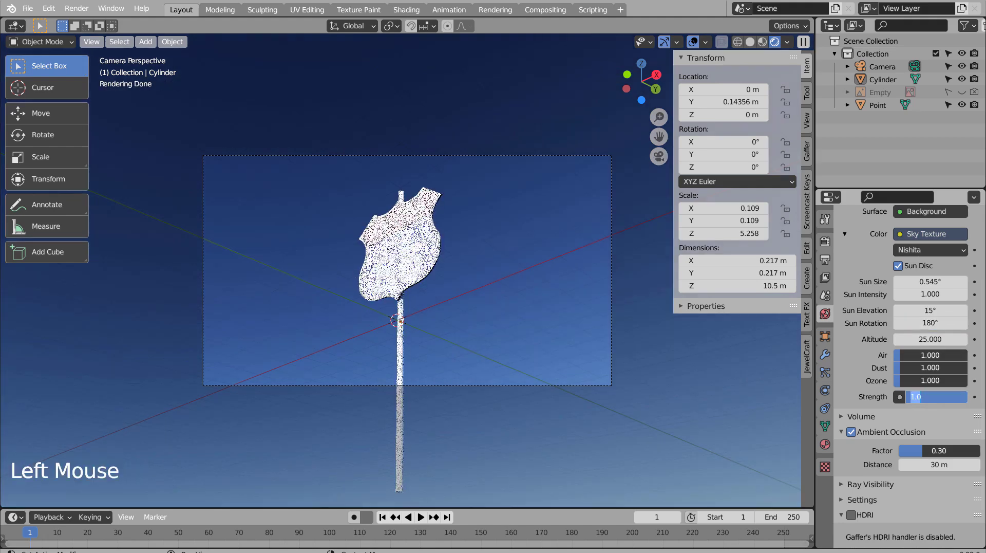
text(0.1)
key(Return)
click(930, 397)
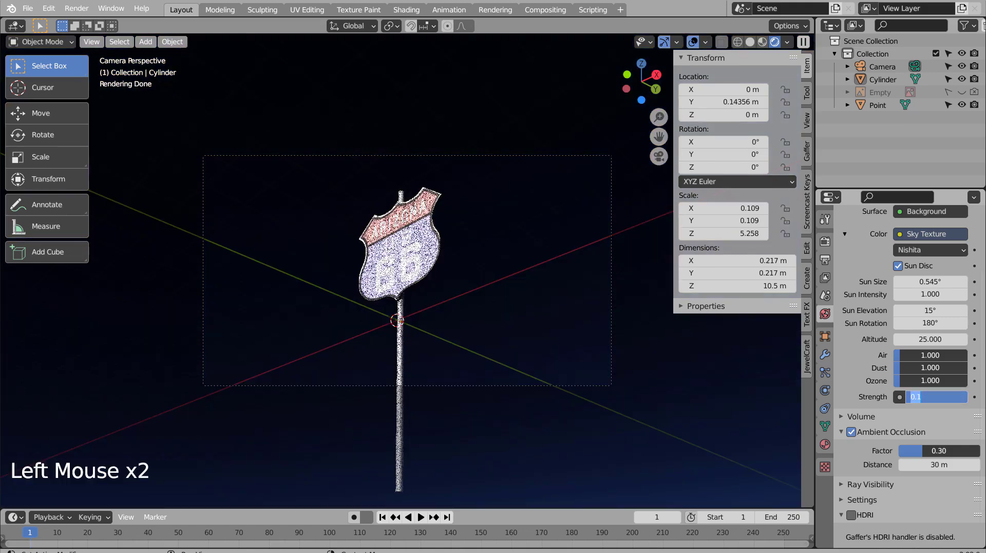
Settle the Sun Rotation at 90° after trying 155° and 111°
click(929, 323)
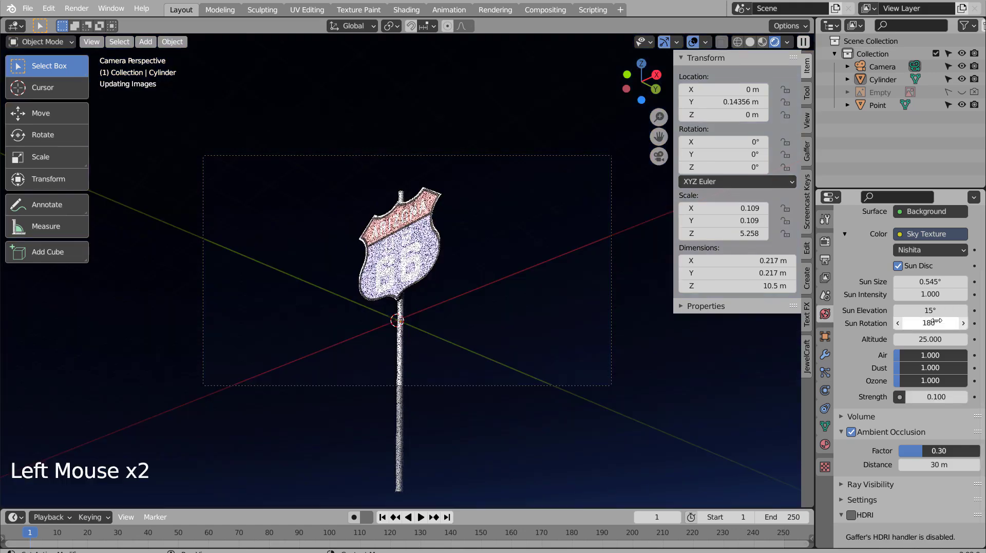
drag(930, 323, 911, 323)
click(930, 322)
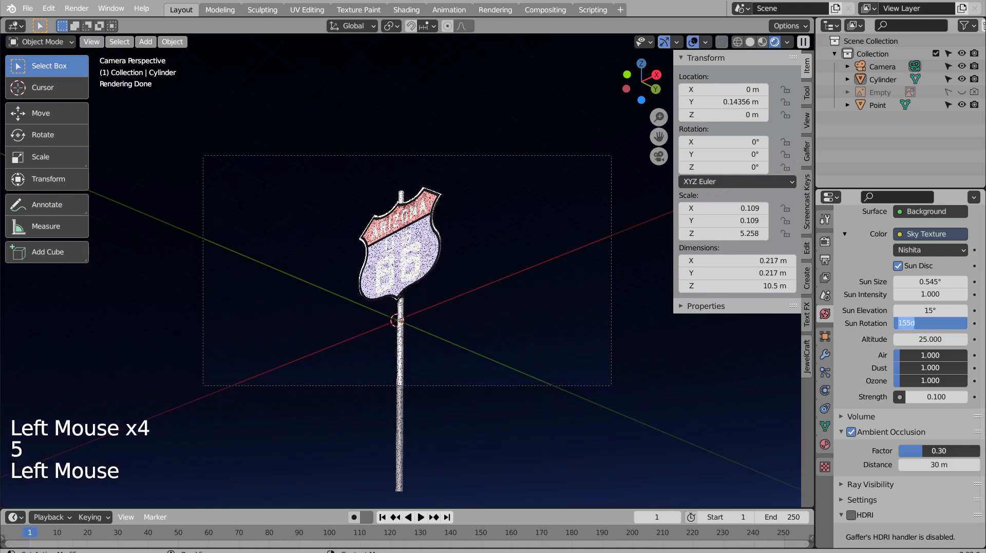
text(111)
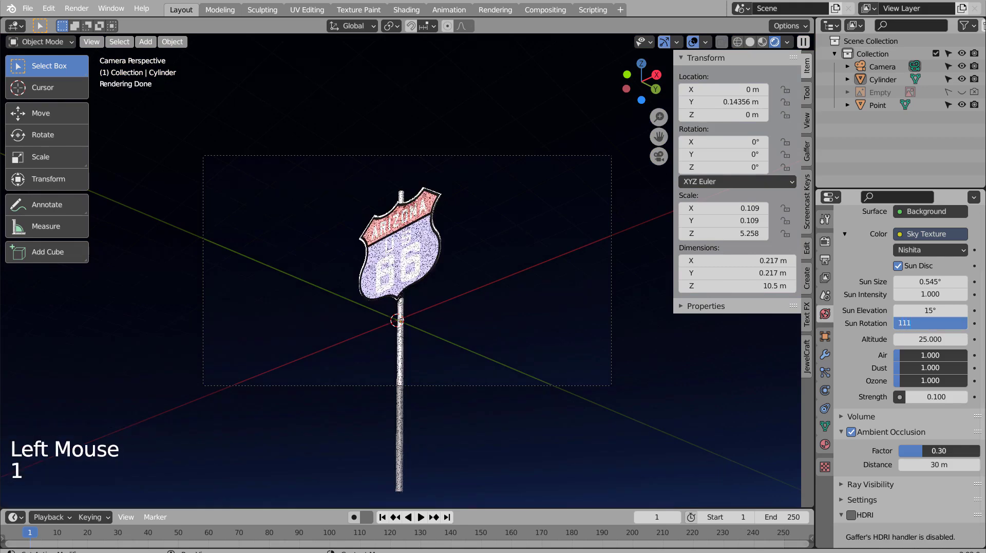
key(Return)
click(930, 323)
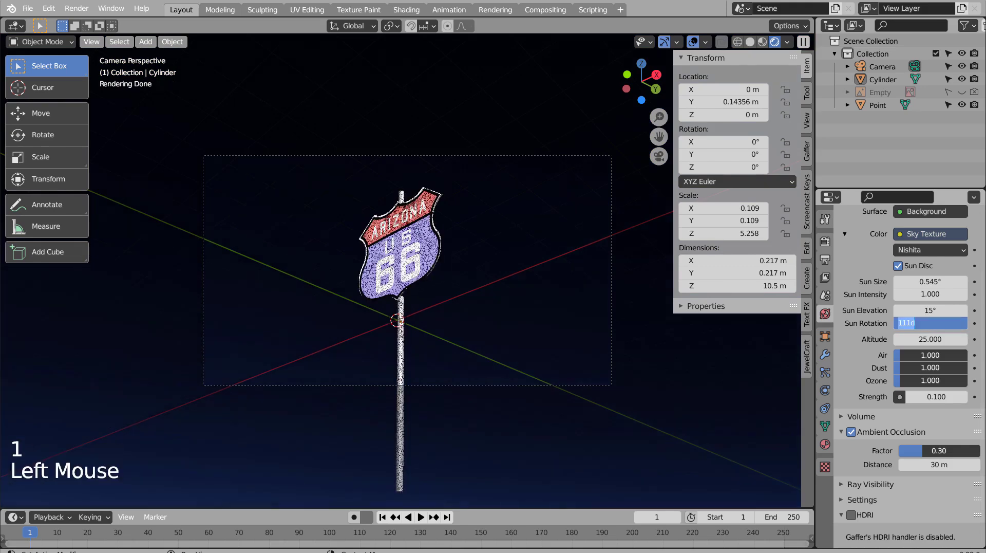
text(90)
key(Return)
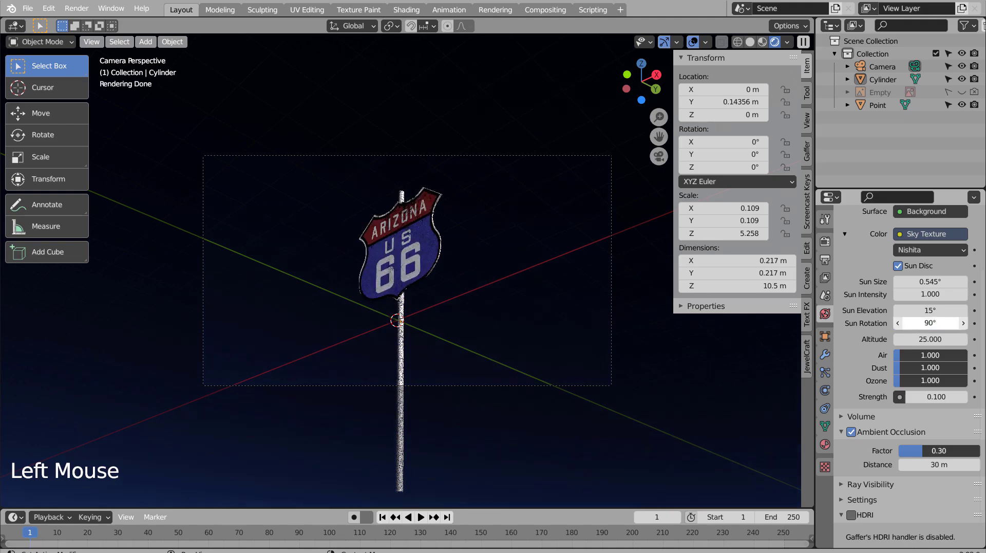
Set the sky Altitude to 15 after trying 0 and 11
click(930, 339)
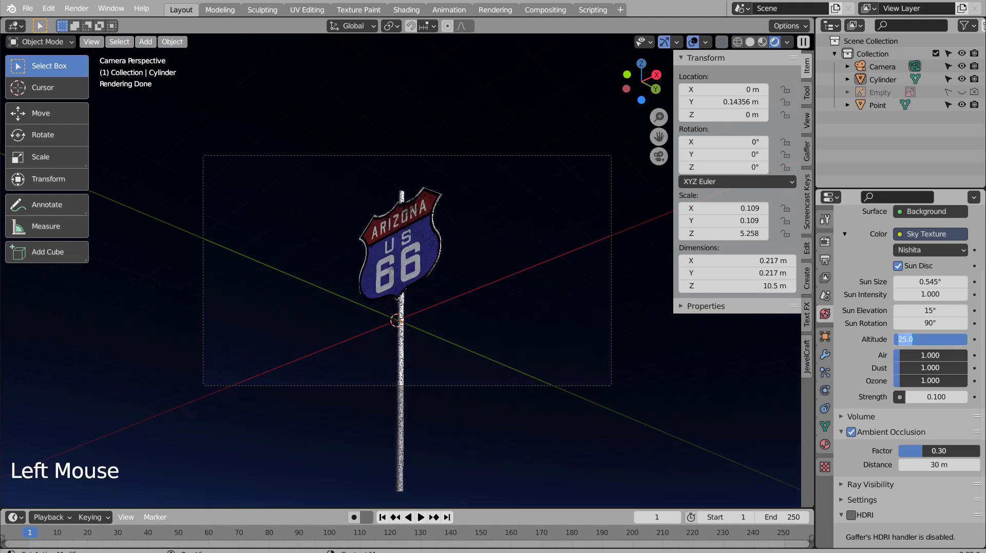
text(0)
key(Return)
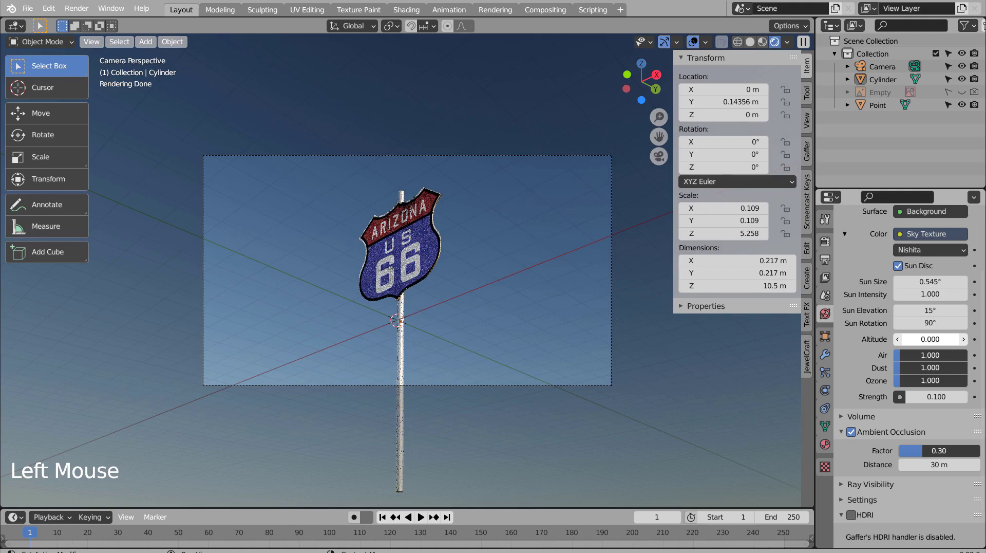
click(929, 339)
text(11)
key(Return)
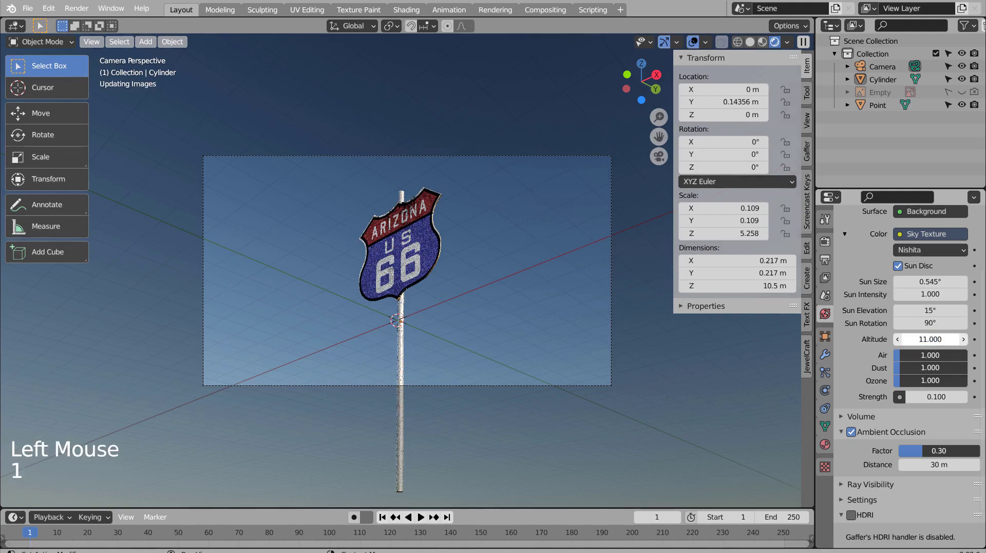
click(930, 339)
text(15)
key(Return)
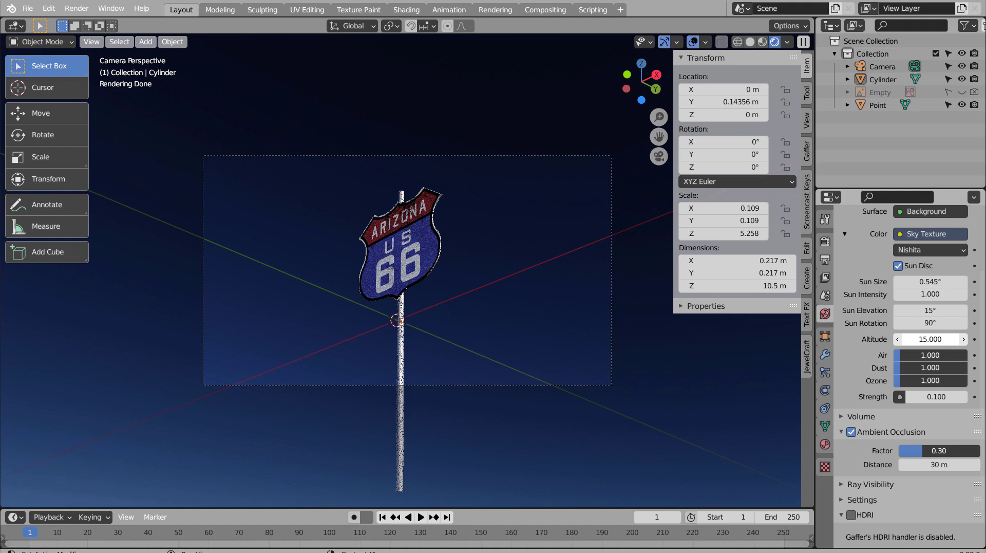
click(941, 336)
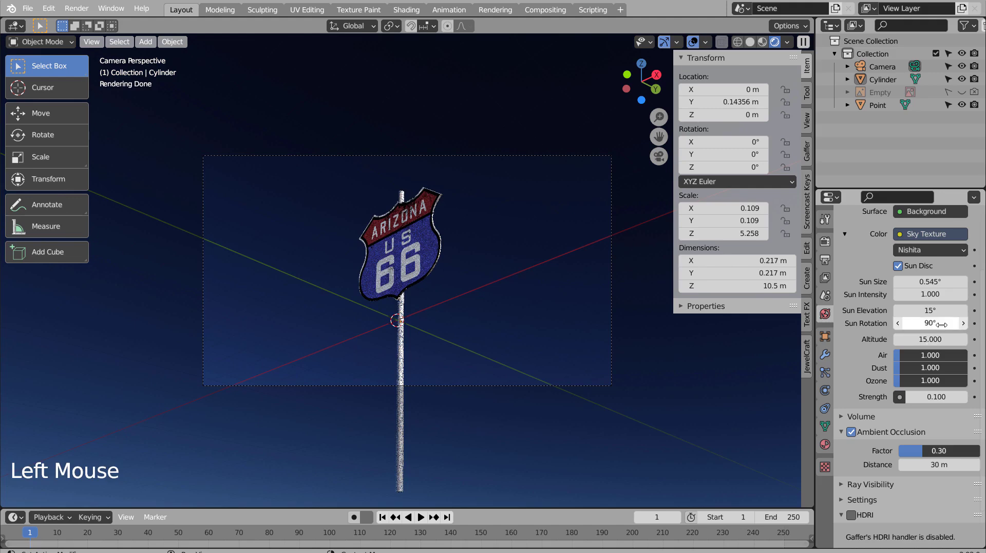
Raise the sky Strength to 0.5 after trying 0.3
click(935, 396)
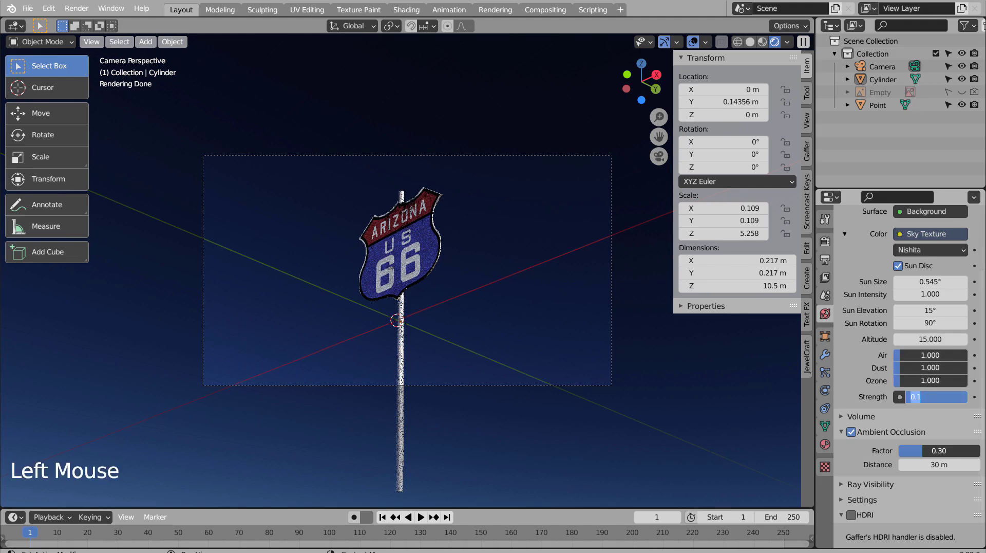
text(0.3)
key(Return)
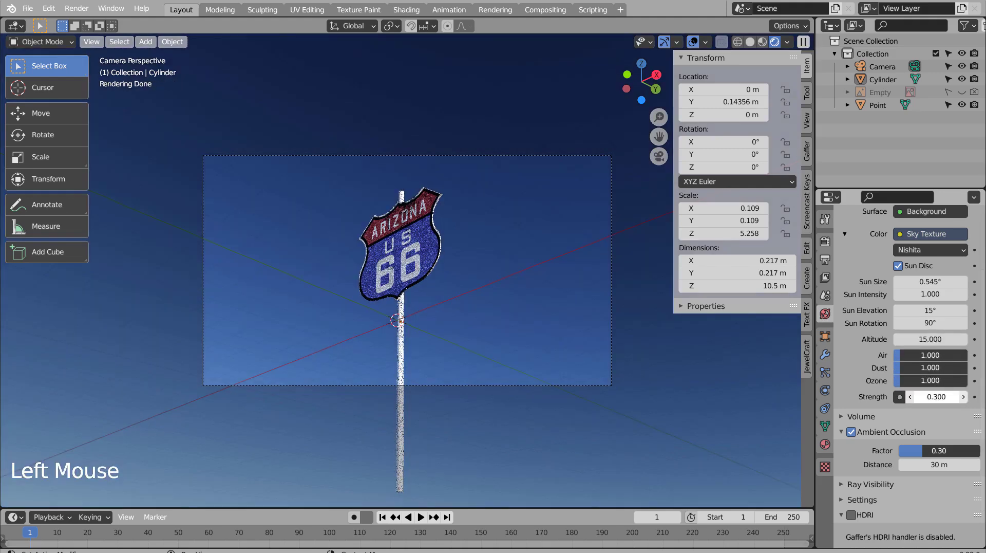
click(935, 396)
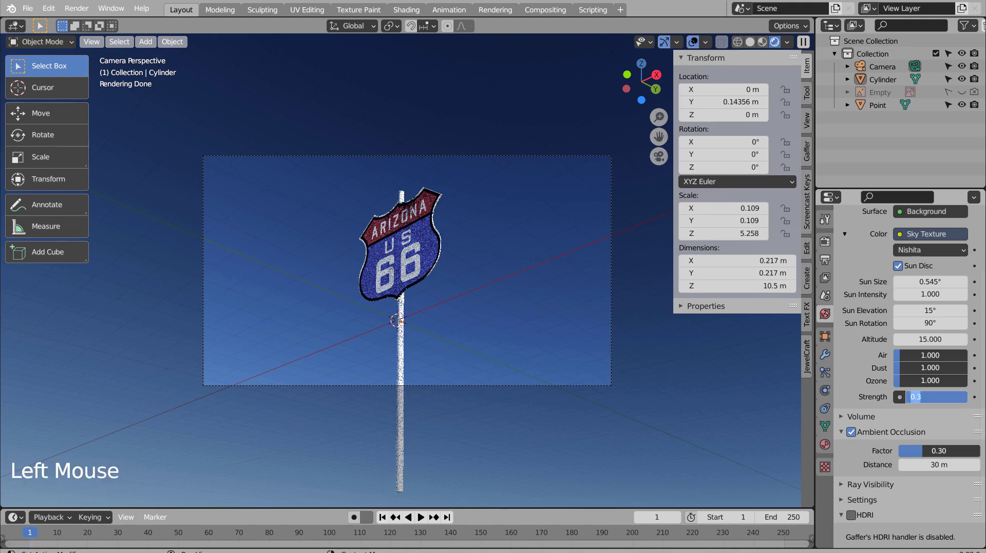
text(0.5)
key(Return)
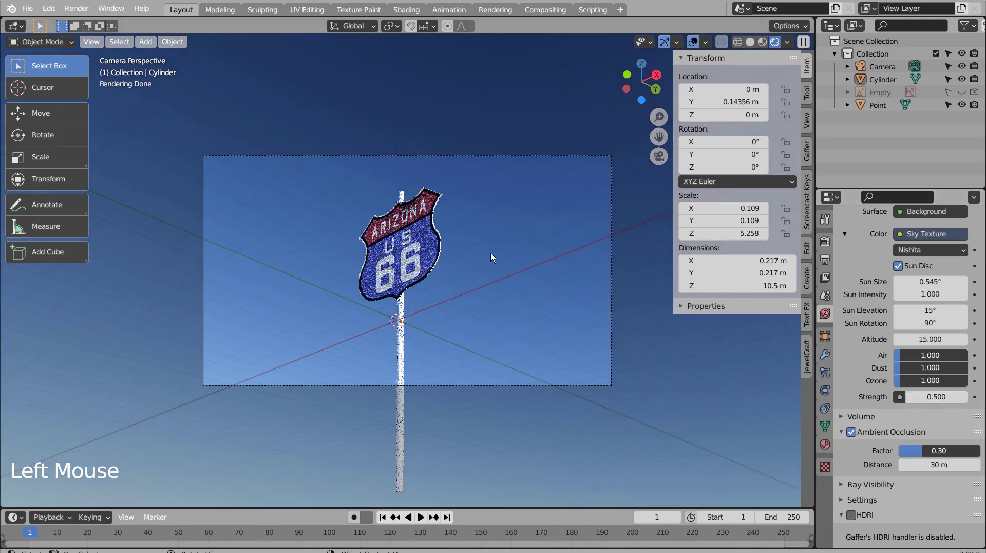
click(506, 252)
Save the blend file and switch the viewport to Solid shading
key(ctrl+s)
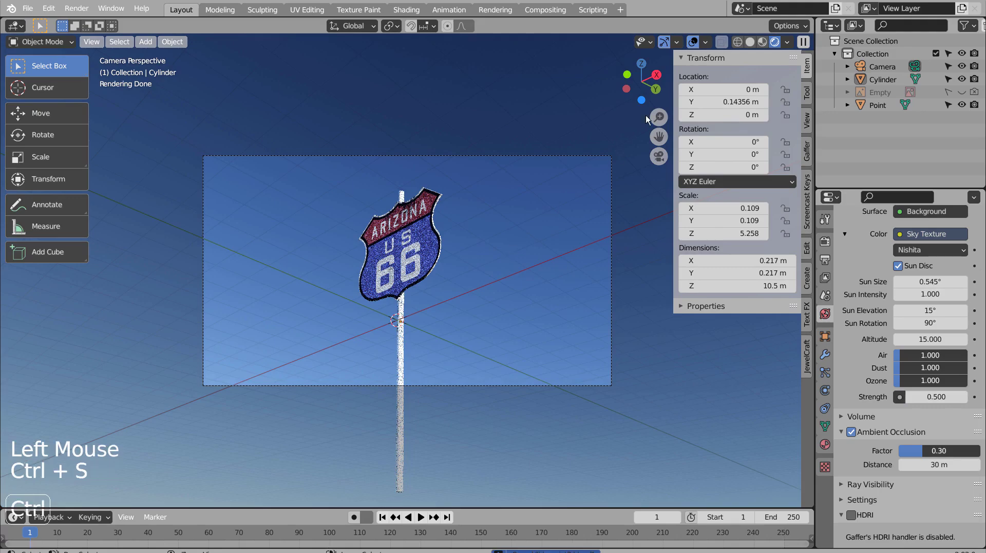
click(762, 42)
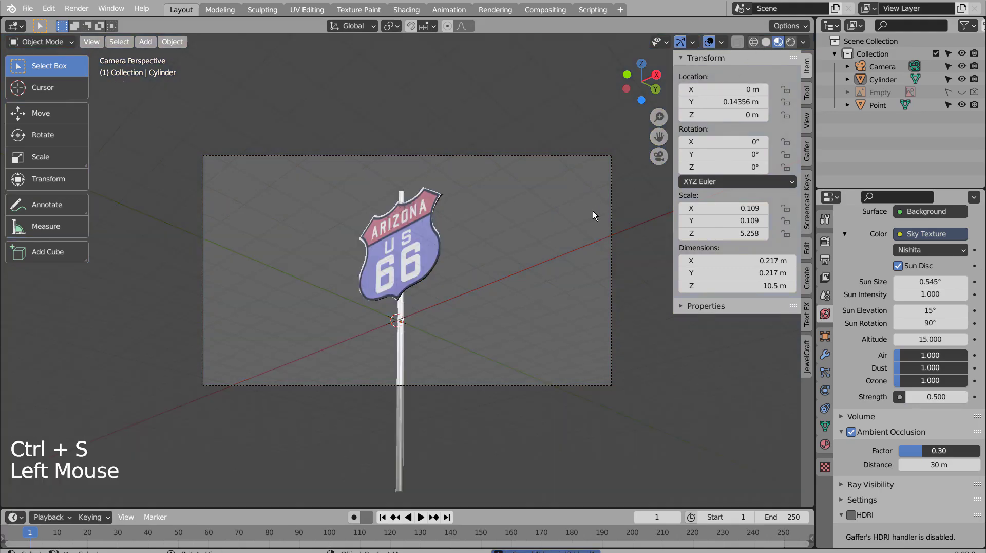
click(766, 42)
click(580, 199)
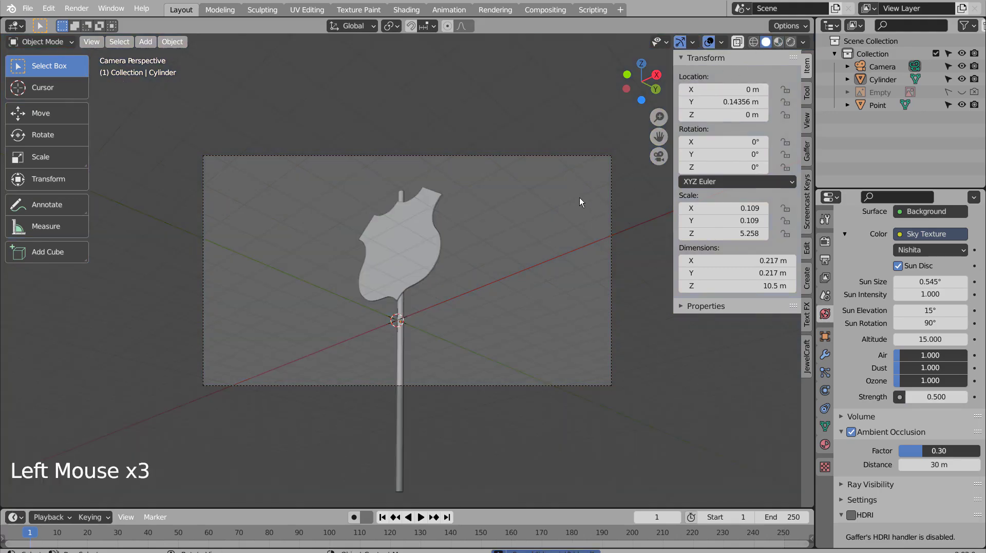
Set the render samples to 32
click(825, 241)
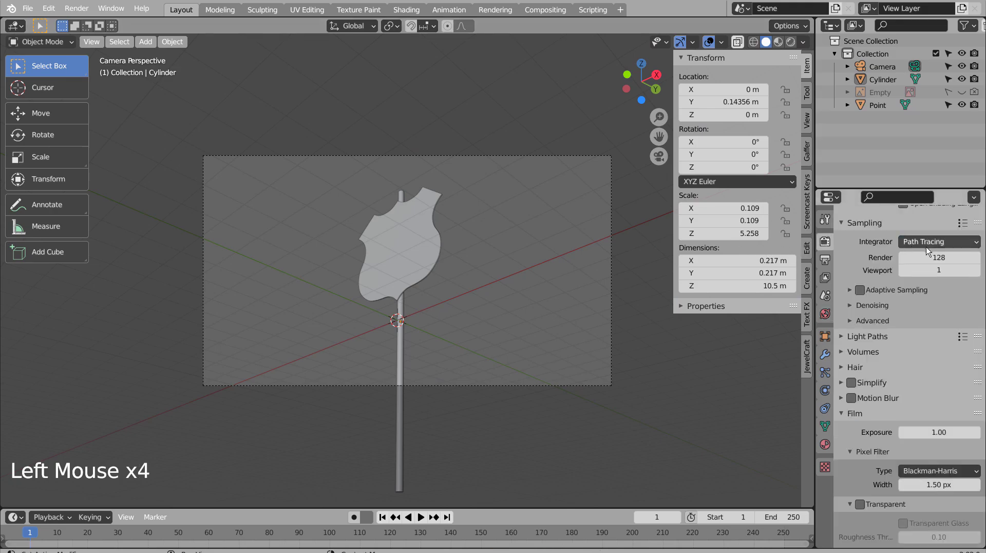
click(939, 257)
text(32)
key(Return)
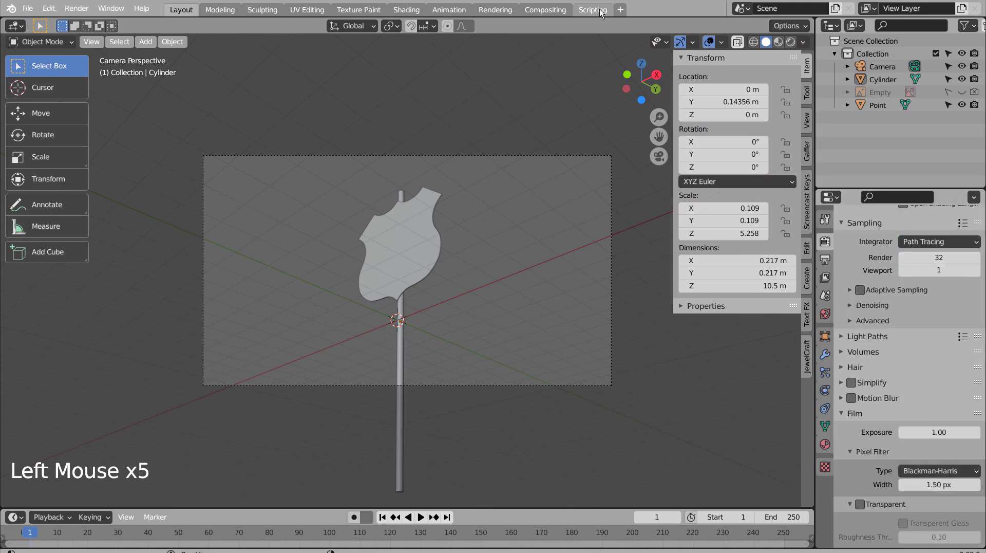
Render the final image of the sign with F12
click(546, 10)
click(172, 9)
click(609, 189)
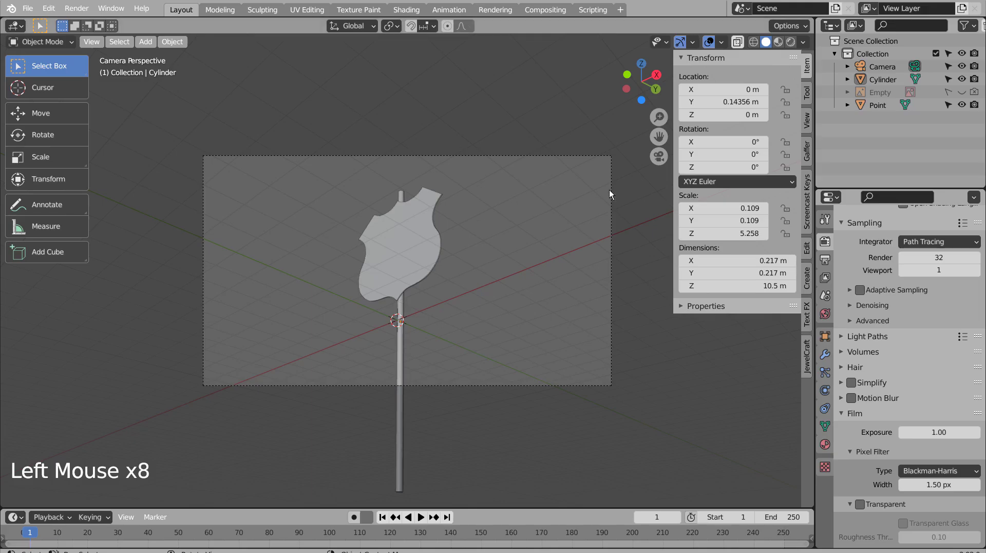
click(609, 189)
key(F12)
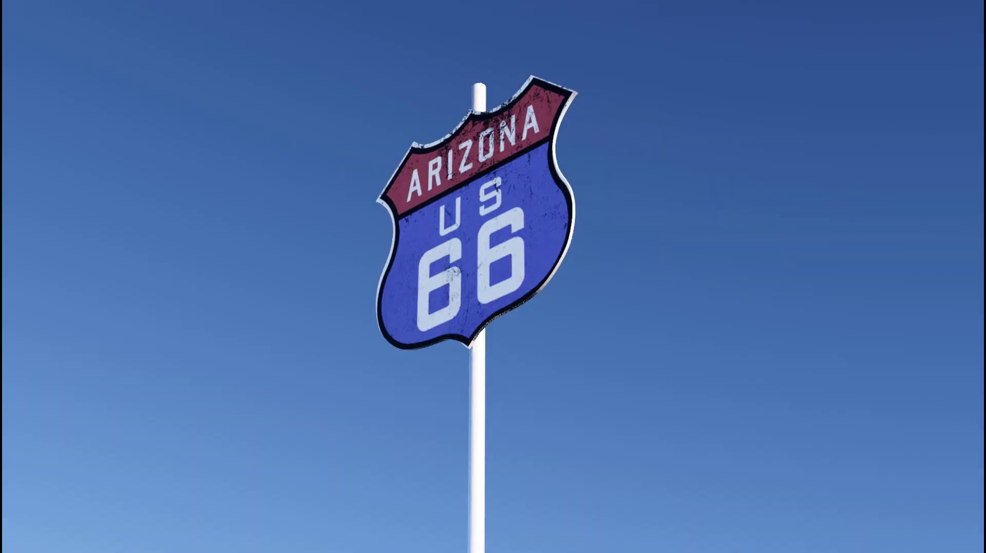